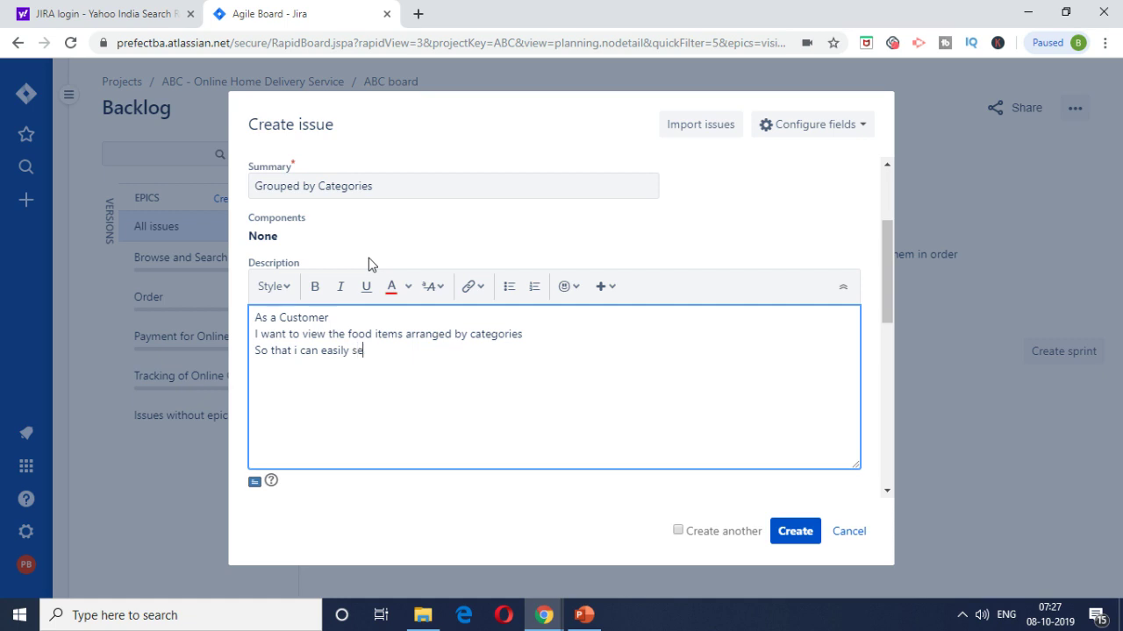
# Step: Complete the third line of the description as "So that i can easily select the food item"
pyautogui.press('BackSpace')
pyautogui.press('BackSpace')
pyautogui.write('lect the food items')
# Step: Bold the phrases "As a", "I want" and "So that" in the description, and append "and order" to the last line
pyautogui.moveTo(279, 317); pyautogui.dragTo(252, 319)
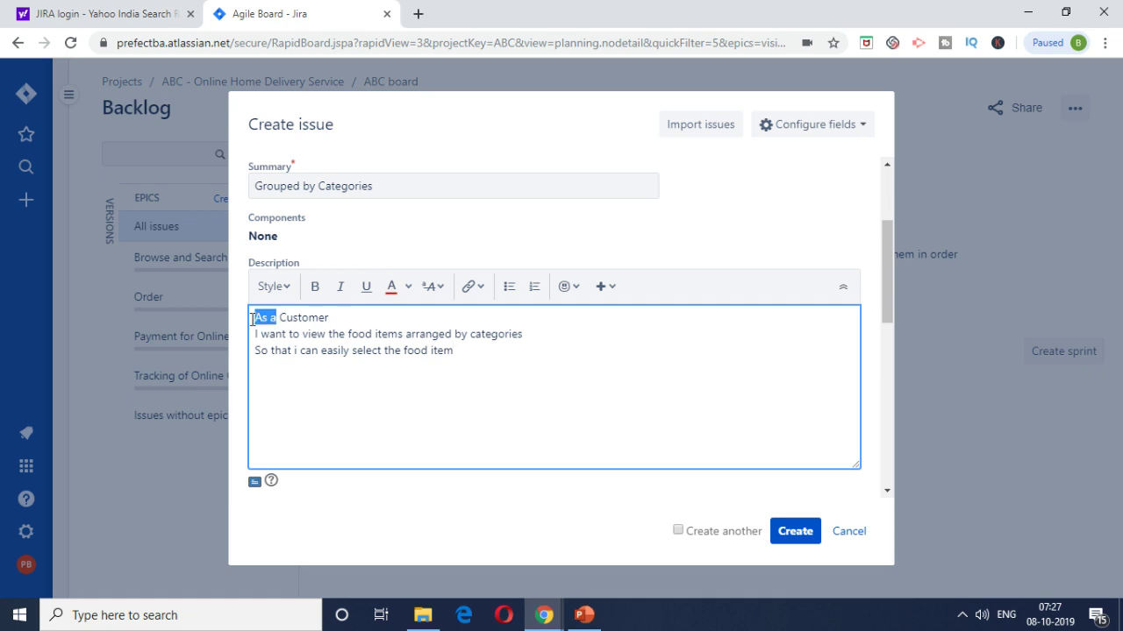
pyautogui.click(315, 286)
pyautogui.click(287, 336)
pyautogui.moveTo(287, 336); pyautogui.dragTo(253, 335)
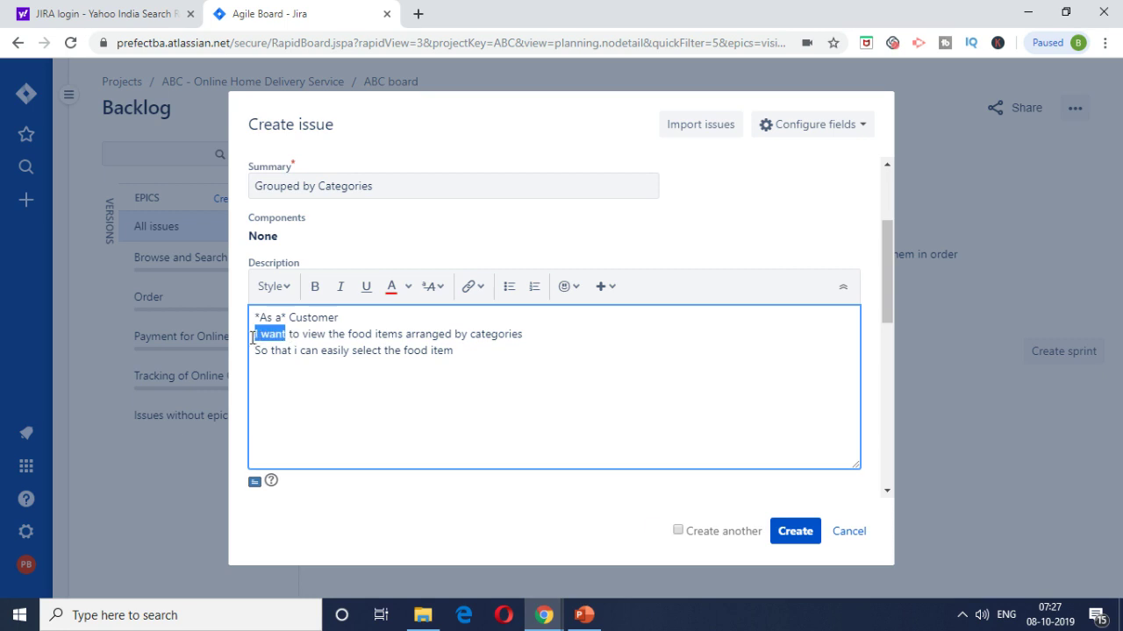
pyautogui.click(315, 289)
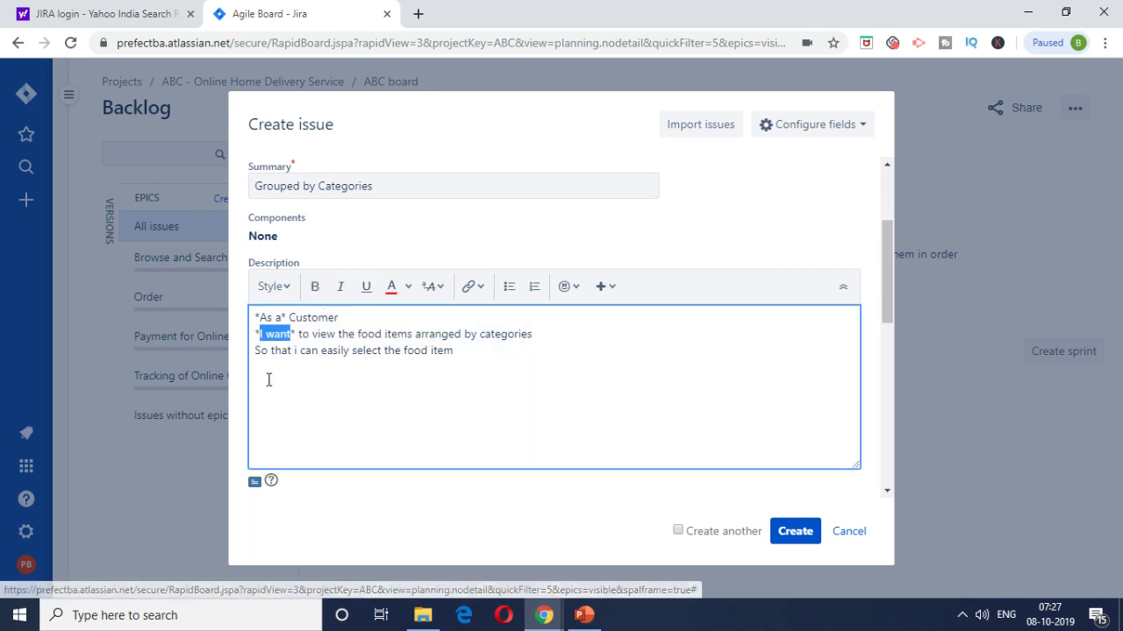
pyautogui.moveTo(295, 350); pyautogui.dragTo(253, 351)
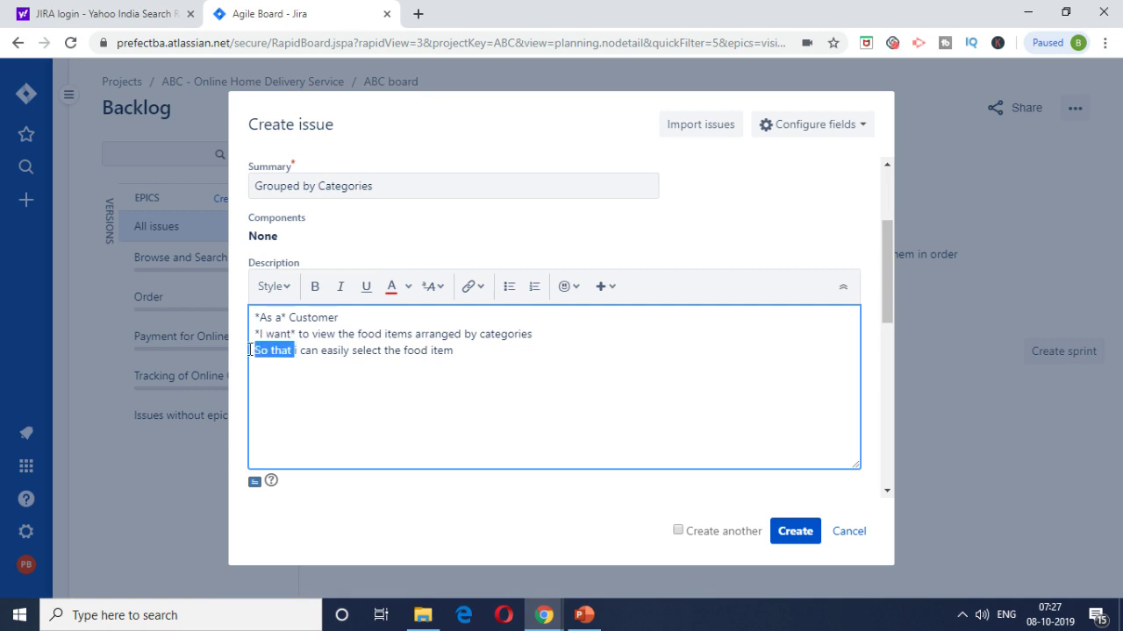
pyautogui.click(315, 287)
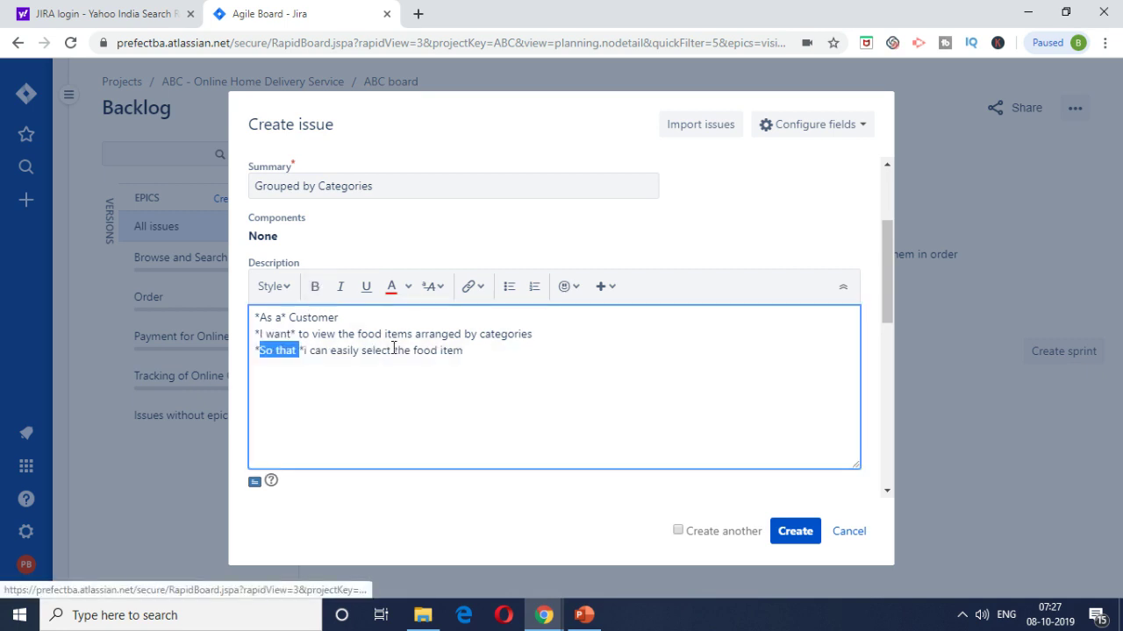
pyautogui.click(496, 354)
pyautogui.write('and order')
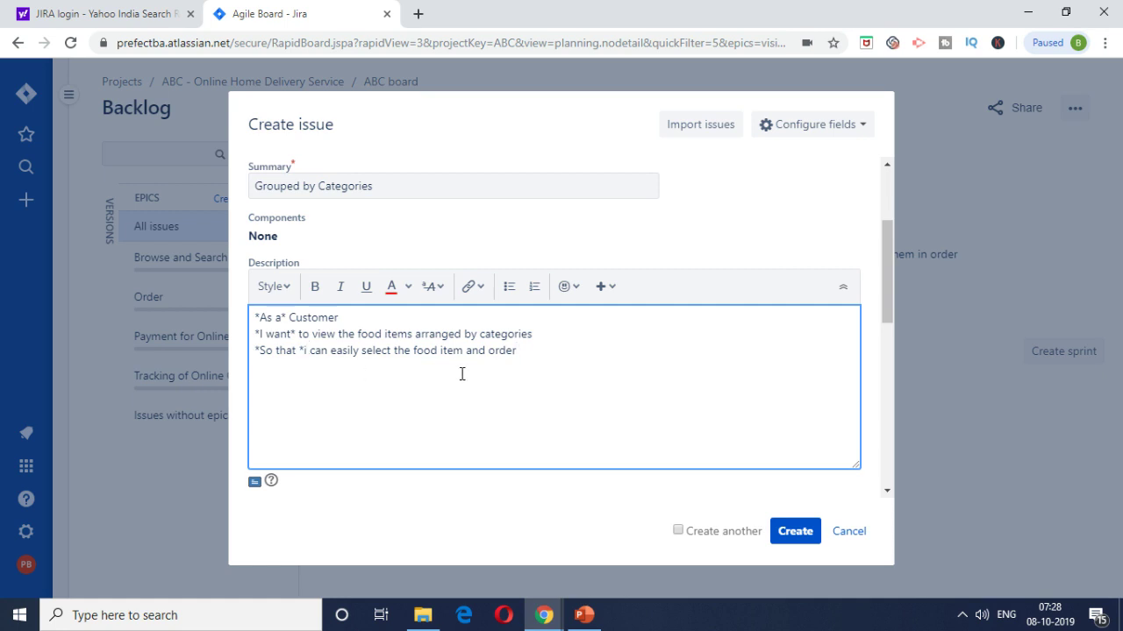
# Step: Add a bold and underlined "Acceptance Criteria" heading below the user story lines
pyautogui.press('Return')
pyautogui.write('Acceptance Criteria')
pyautogui.hotkey('shift', 'Home')
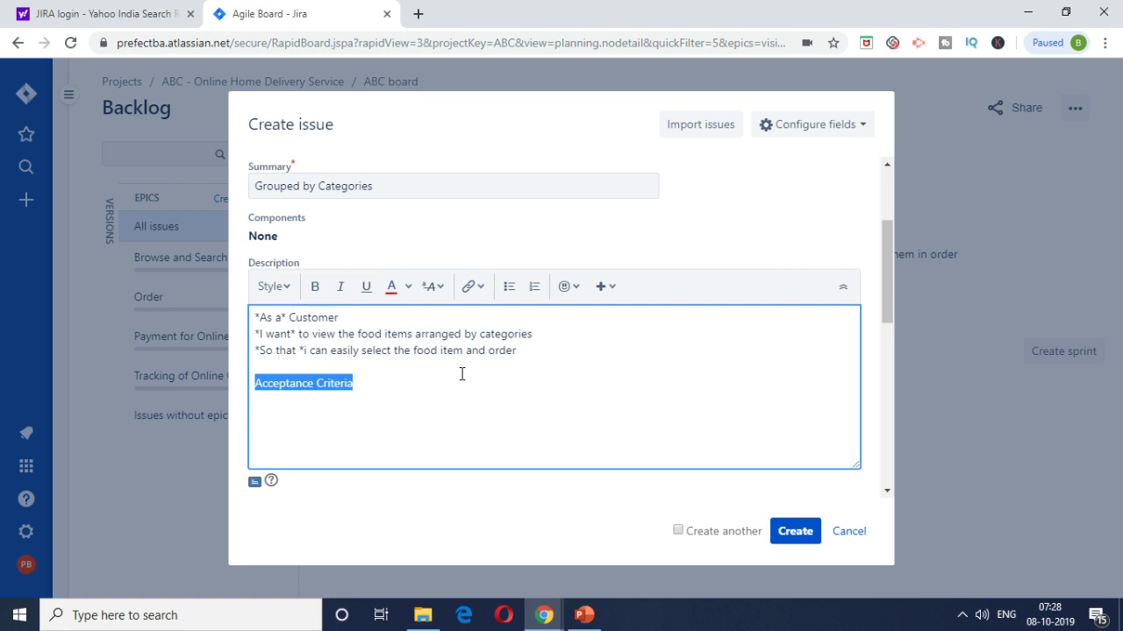
pyautogui.hotkey('ctrl', 'b')
pyautogui.press('End')
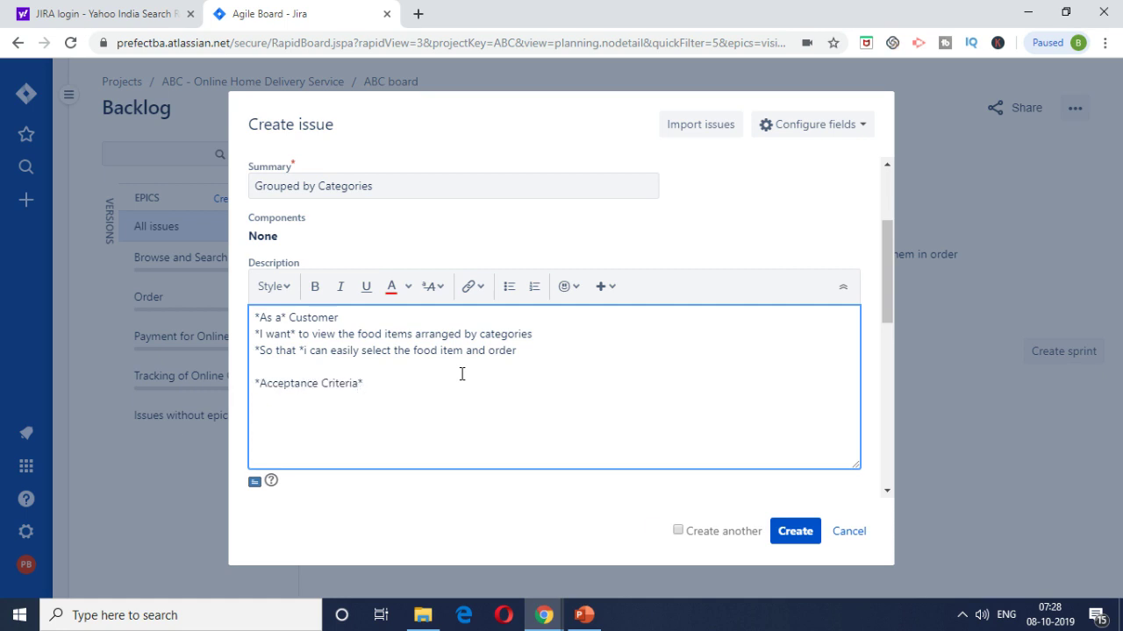
pyautogui.moveTo(389, 383); pyautogui.dragTo(251, 383)
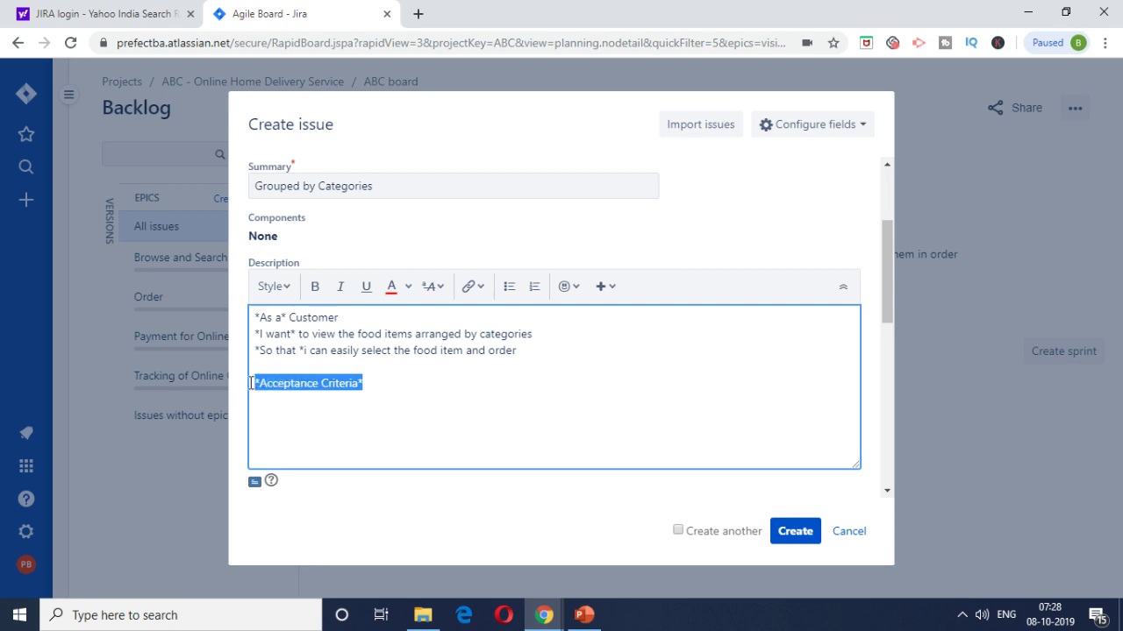
pyautogui.click(365, 292)
pyautogui.click(412, 383)
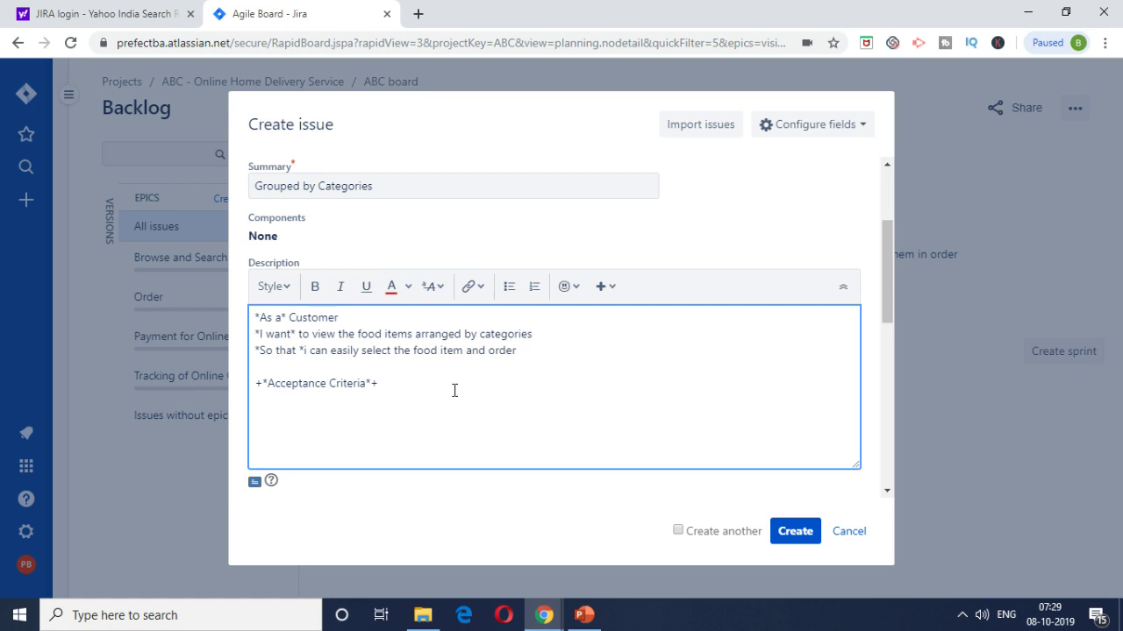
# Step: Add GIVEN, WHEN and THEN on separate lines under the Acceptance Criteria heading
pyautogui.write('GIVEN')
pyautogui.press('Return')
pyautogui.write('WHEN ')
pyautogui.write('THEN')
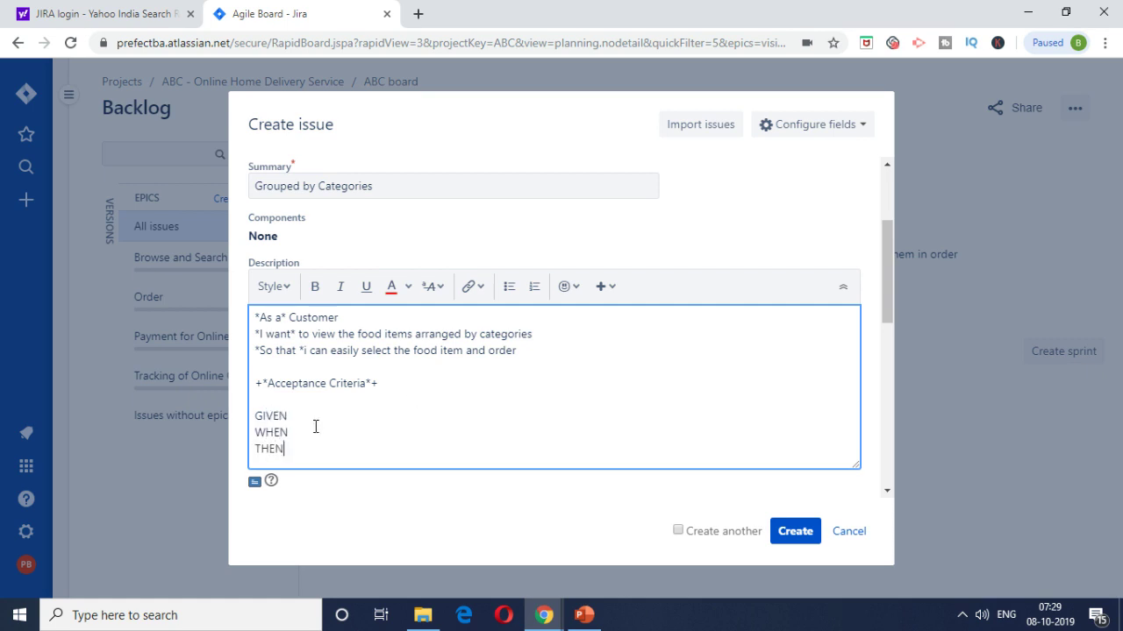
# Step: Try to bold the GIVEN, WHEN and THEN lines together as one block
pyautogui.moveTo(298, 454); pyautogui.dragTo(254, 408)
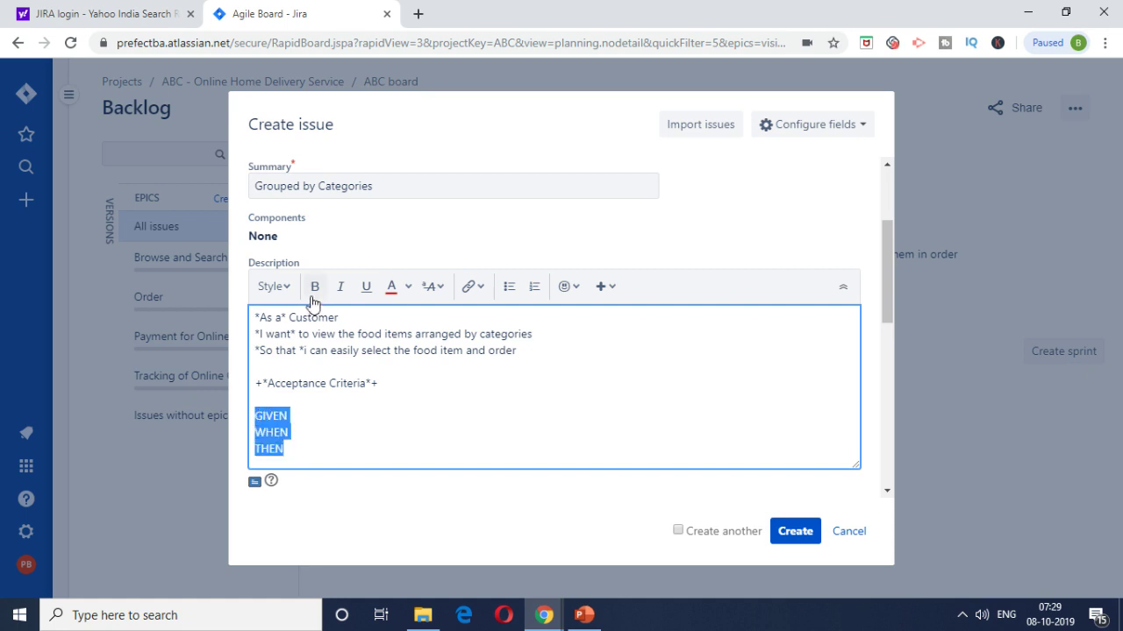
pyautogui.hotkey('ctrl', 'b')
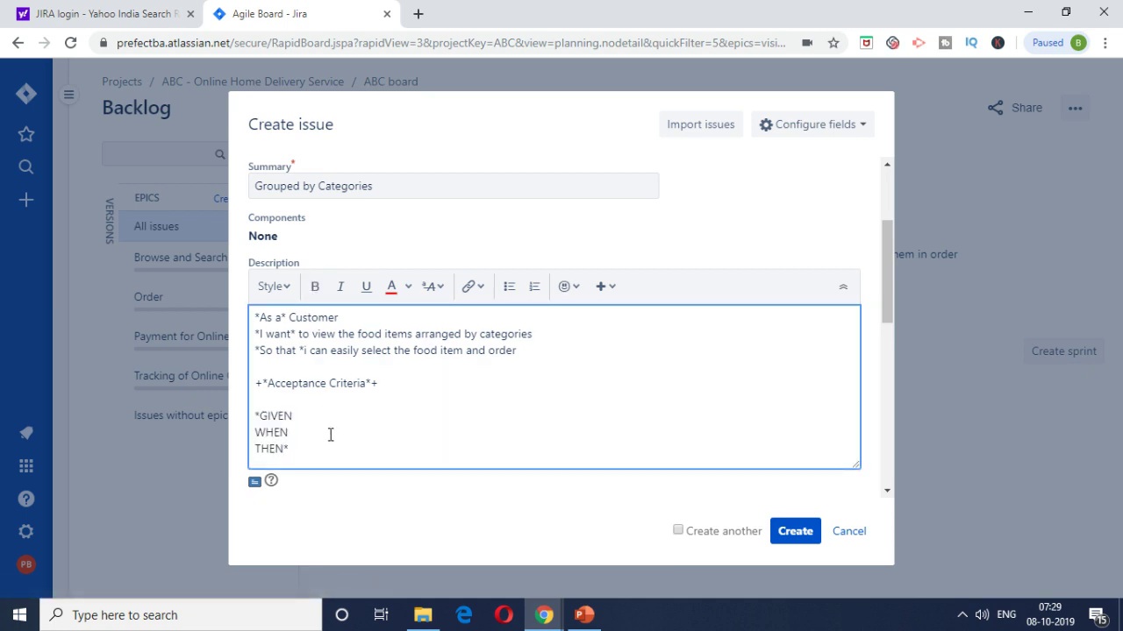
pyautogui.moveTo(292, 416); pyautogui.dragTo(255, 416)
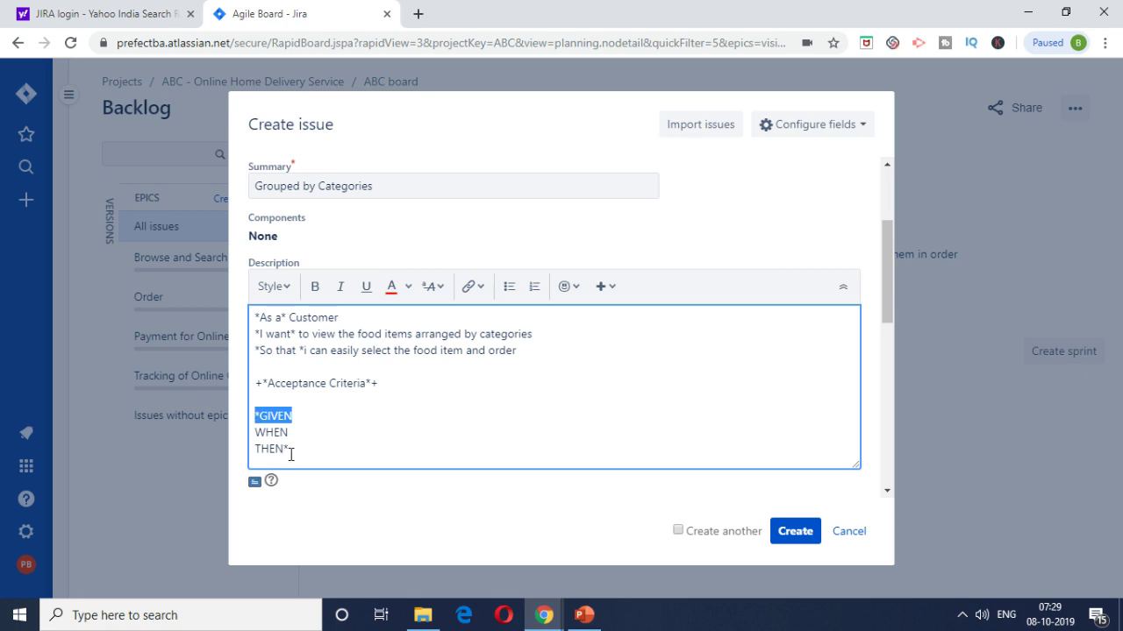
pyautogui.moveTo(290, 453); pyautogui.dragTo(254, 413)
pyautogui.click(314, 286)
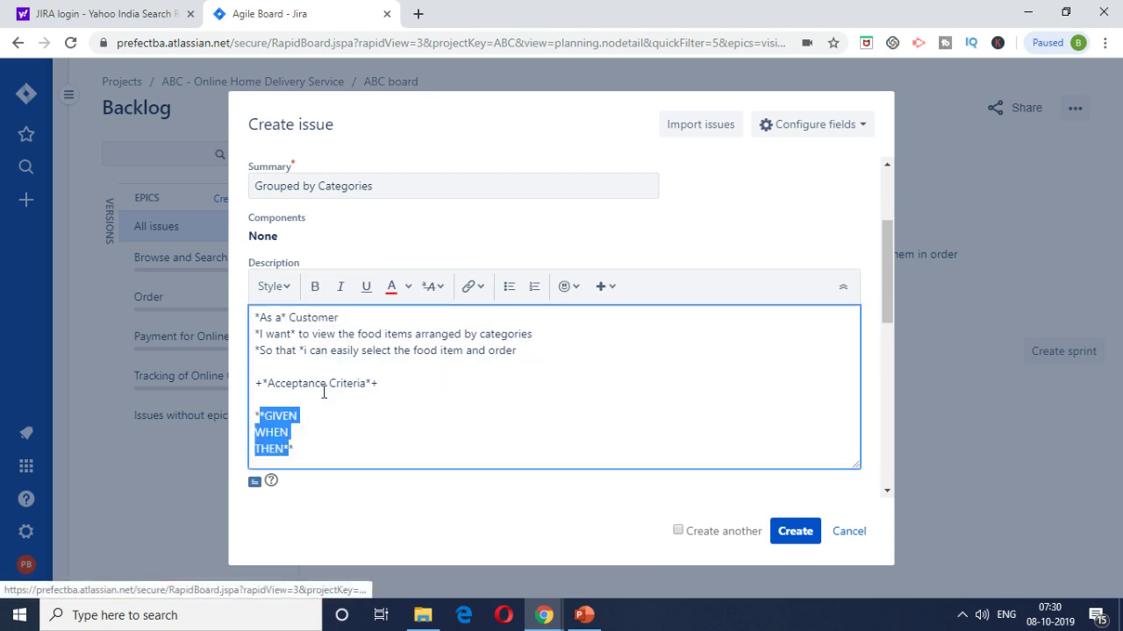
pyautogui.click(314, 292)
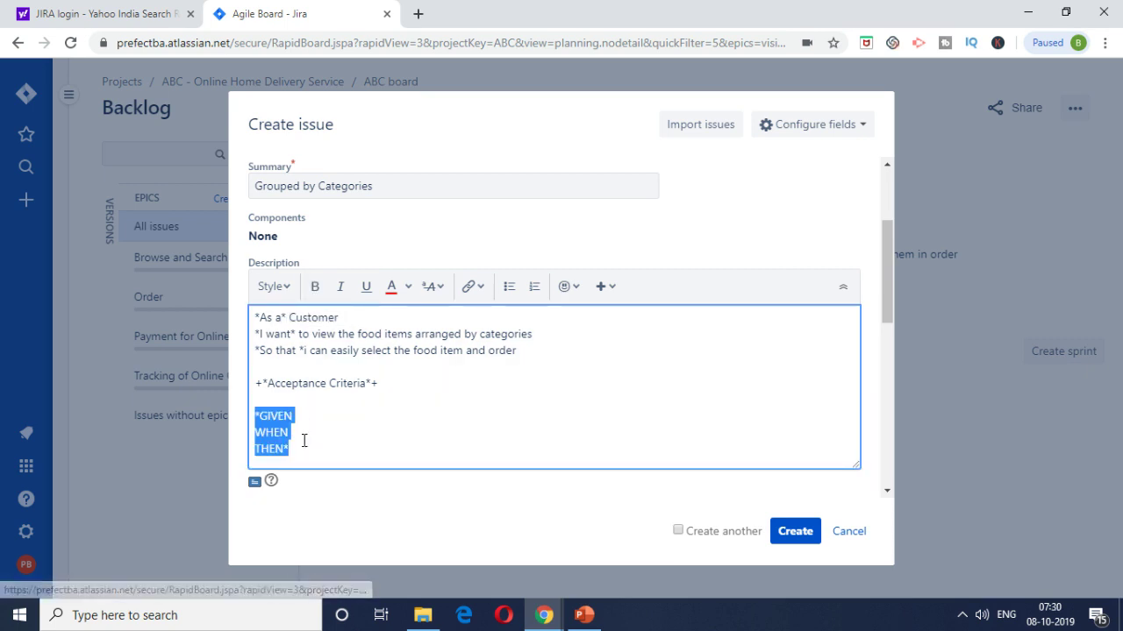
# Step: Remove the bold markers before GIVEN and after THEN
pyautogui.click(362, 450)
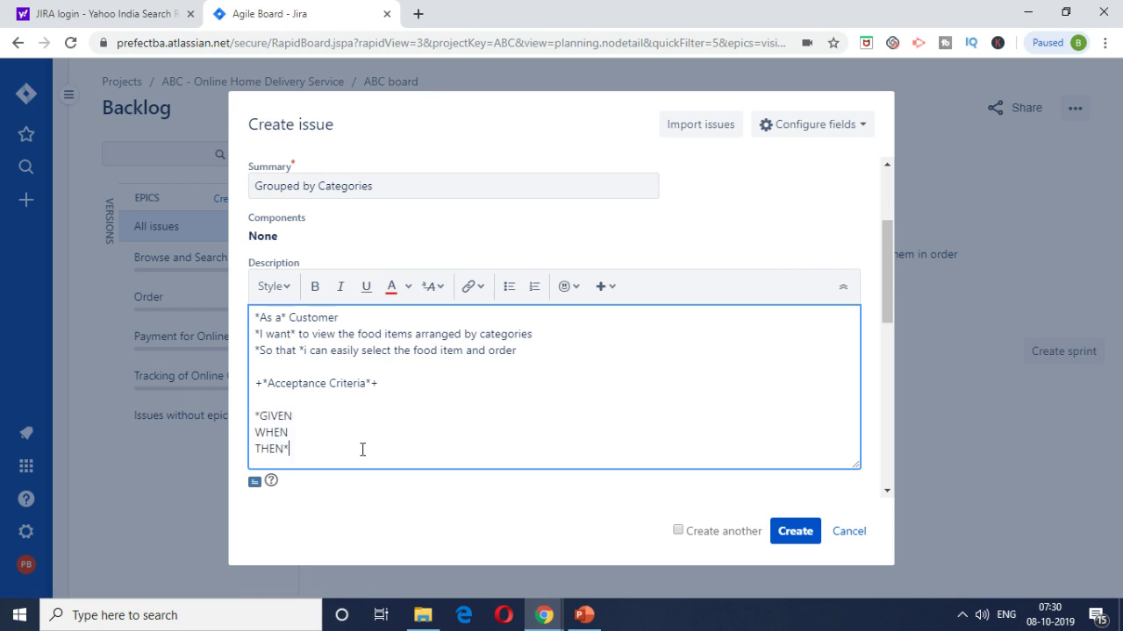
pyautogui.press('BackSpace')
pyautogui.press('Up')
pyautogui.press('Up')
pyautogui.press('Left')
pyautogui.press('Left')
pyautogui.press('Left')
pyautogui.press('BackSpace')
# Step: Complete the GIVEN line with "Customer is logged onto the online application"
pyautogui.press('Down')
pyautogui.press('Right')
pyautogui.press('Right')
pyautogui.press('Right')
pyautogui.write('Customer is logged o')
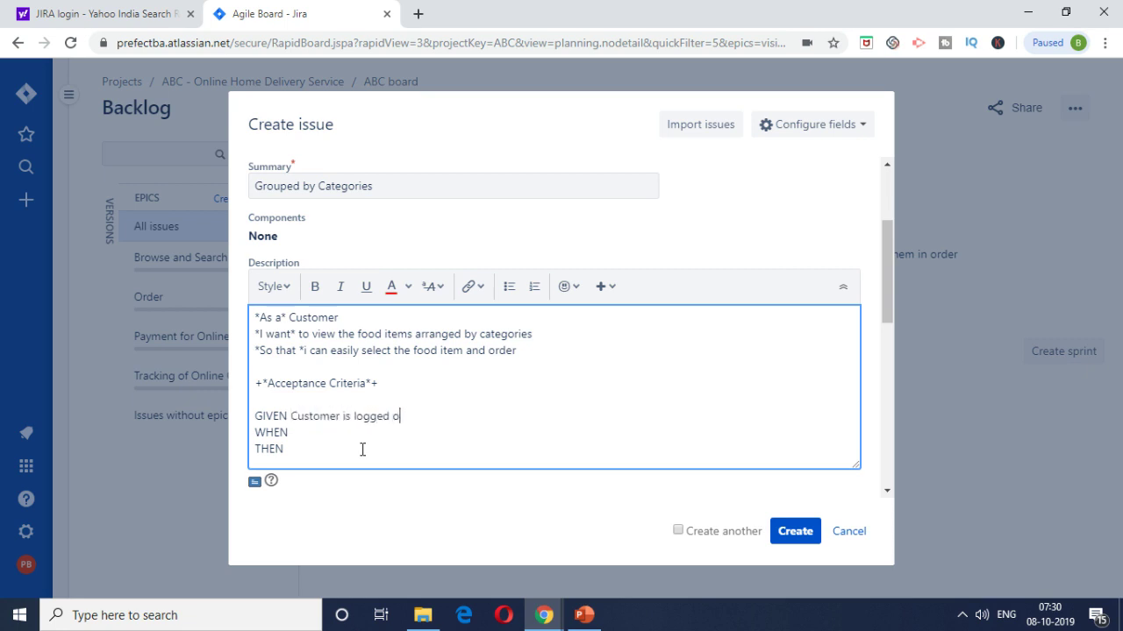
pyautogui.write('nto the online application')
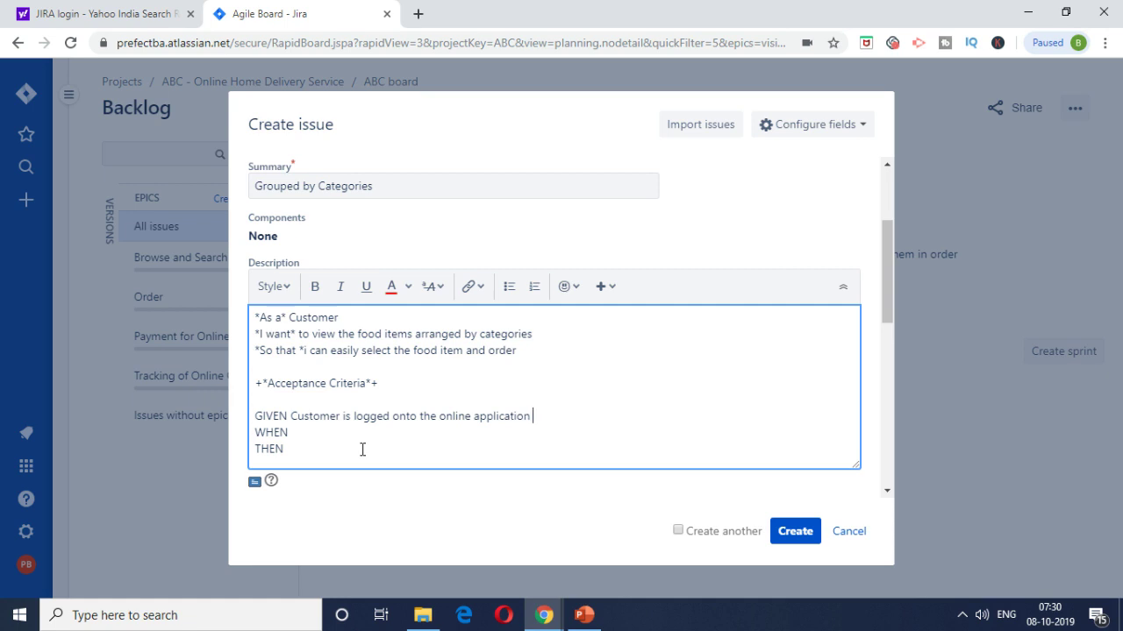
pyautogui.press('Down')
pyautogui.write('They are searching')
pyautogui.press('BackSpace')
pyautogui.press('BackSpace')
pyautogui.press('BackSpace')
pyautogui.press('BackSpace')
pyautogui.press('BackSpace')
pyautogui.press('BackSpace')
pyautogui.press('BackSpace')
pyautogui.press('BackSpace')
pyautogui.press('BackSpace')
pyautogui.write('browsing')
pyautogui.press('BackSpace')
pyautogui.press('BackSpace')
pyautogui.press('BackSpace')
pyautogui.press('BackSpace')
pyautogui.press('BackSpace')
pyautogui.press('BackSpace')
pyautogui.press('BackSpace')
pyautogui.press('BackSpace')
pyautogui.press('BackSpace')
pyautogui.press('BackSpace')
pyautogui.press('BackSpace')
pyautogui.press('BackSpace')
pyautogui.press('BackSpace')
pyautogui.press('BackSpace')
pyautogui.press('BackSpace')
pyautogui.press('BackSpace')
pyautogui.press('BackSpace')
pyautogui.write('thy')
pyautogui.press('BackSpace')
pyautogui.press('BackSpace')
pyautogui.press('BackSpace')
# Step: Complete the WHEN line with "Customer are on the Home page"
pyautogui.write('Custome')
pyautogui.write('r are on the')
pyautogui.write(' Home page')
pyautogui.write(' THEN')
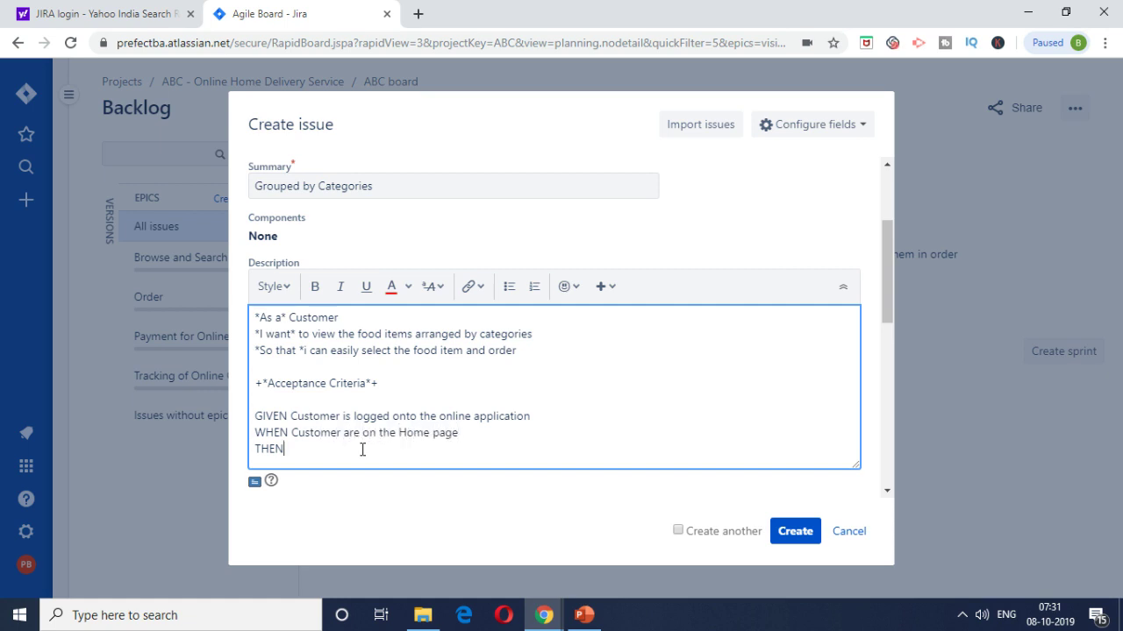
pyautogui.write(' they s')
pyautogui.write('ho')
pyautogui.press('BackSpace')
pyautogui.press('BackSpace')
pyautogui.press('BackSpace')
pyautogui.press('BackSpace')
pyautogui.press('BackSpace')
pyautogui.press('BackSpace')
pyautogui.press('BackSpace')
pyautogui.press('BackSpace')
# Step: Complete the THEN line with "Customer should be able to see the food items grouped by categories" and add blank lines below
pyautogui.write('Customer should be able to see the ')
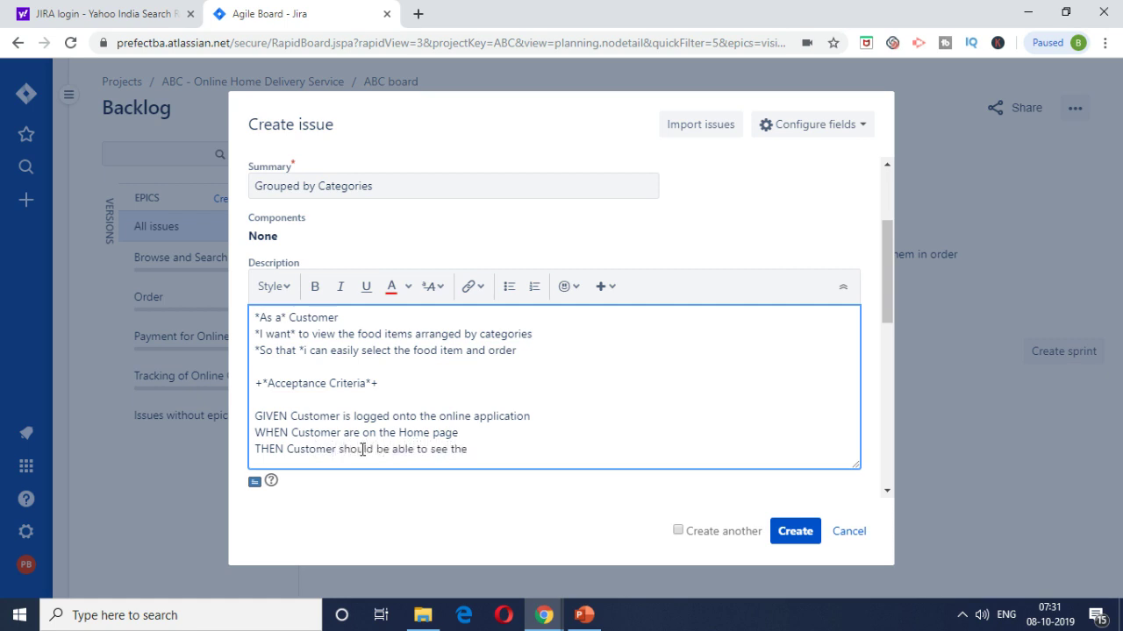
pyautogui.write('food items grouped by ')
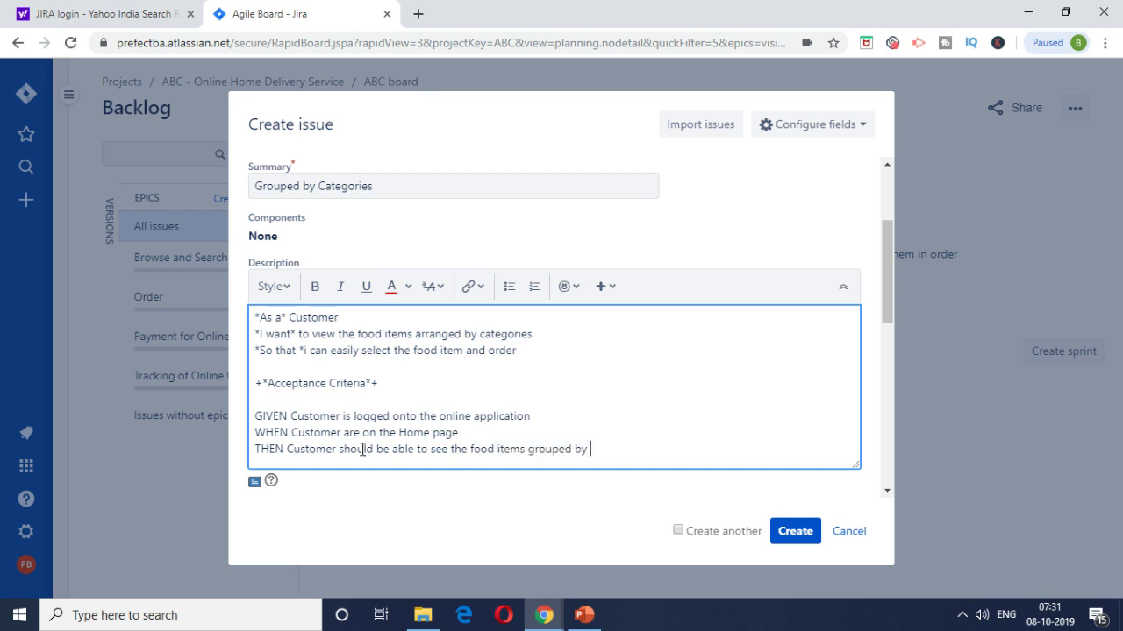
pyautogui.write('categories')
pyautogui.press('Return')
pyautogui.press('Return')
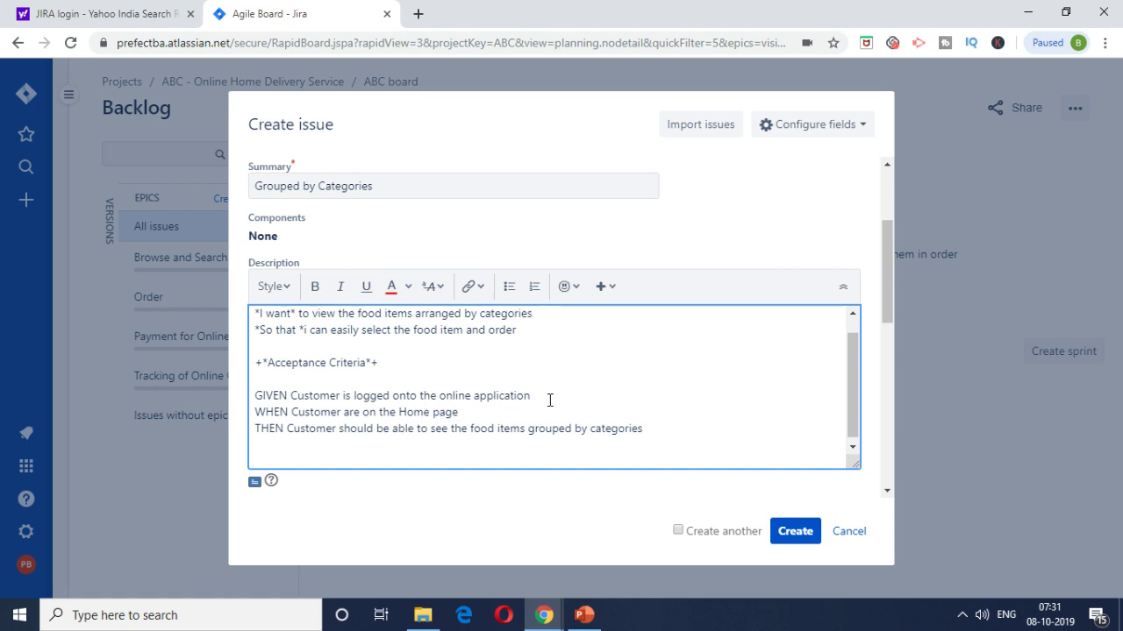
# Step: Correct the verb after "Customer" in the WHEN line to "is"
pyautogui.doubleClick(349, 413)
pyautogui.write('is')
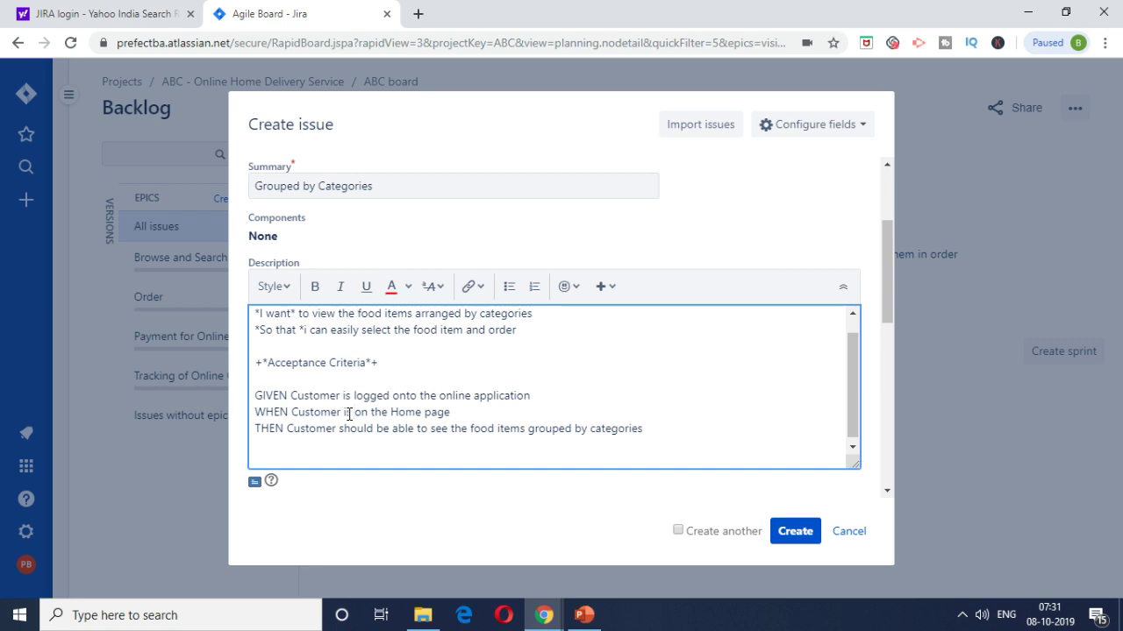
pyautogui.click(413, 430)
# Step: Add a bold "Supporting Model" heading below the acceptance criteria
pyautogui.click(661, 428)
pyautogui.press('Return')
pyautogui.press('Return')
pyautogui.write('Supportig')
pyautogui.press('BackSpace')
pyautogui.press('BackSpace')
pyautogui.write('ng Mode')
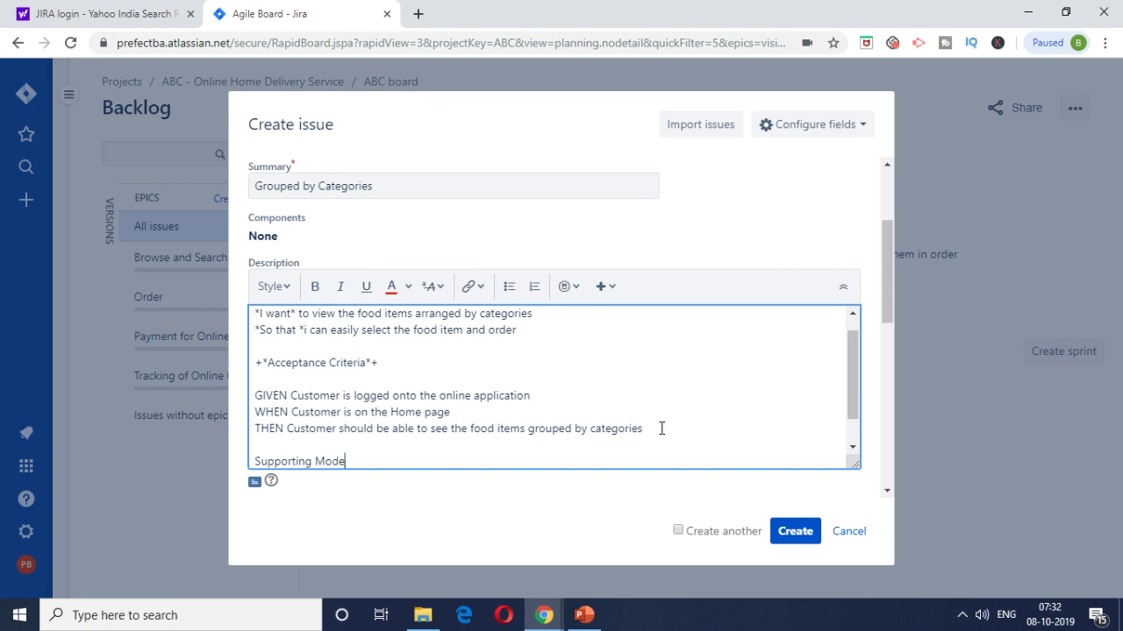
pyautogui.write('l')
pyautogui.press('Return')
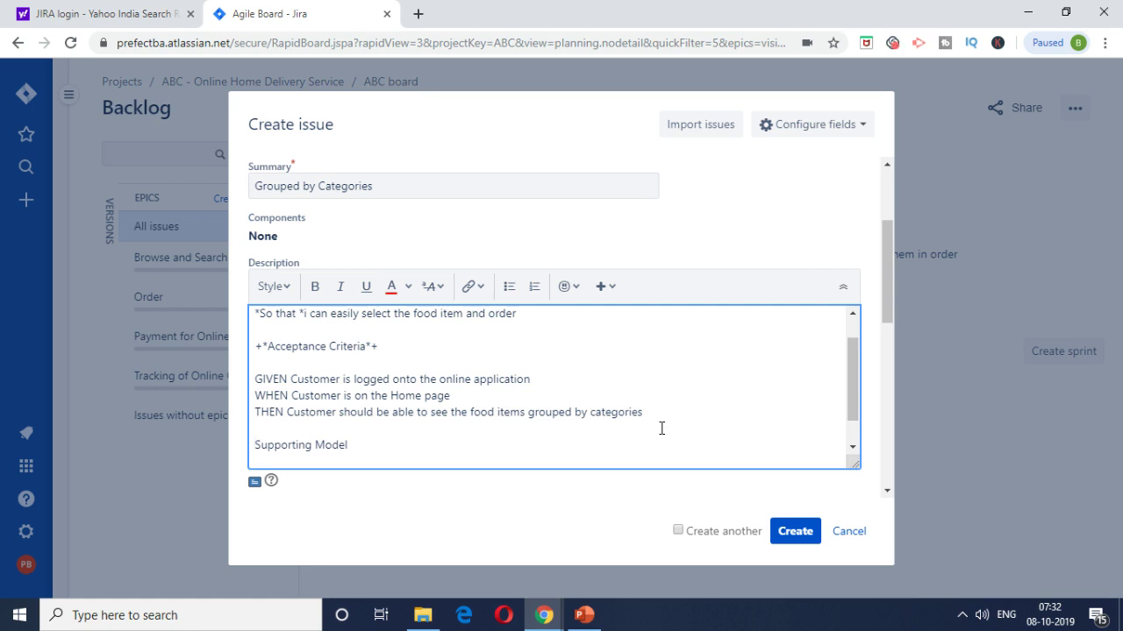
pyautogui.hotkey('shift', 'Home')
pyautogui.hotkey('ctrl', 'b')
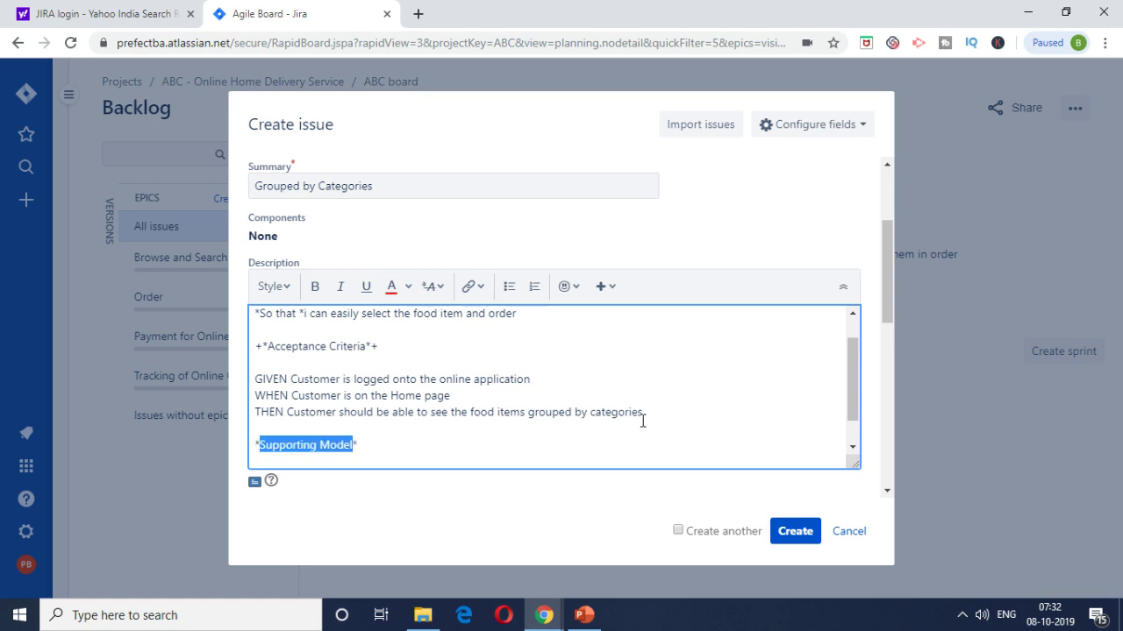
pyautogui.click(510, 452)
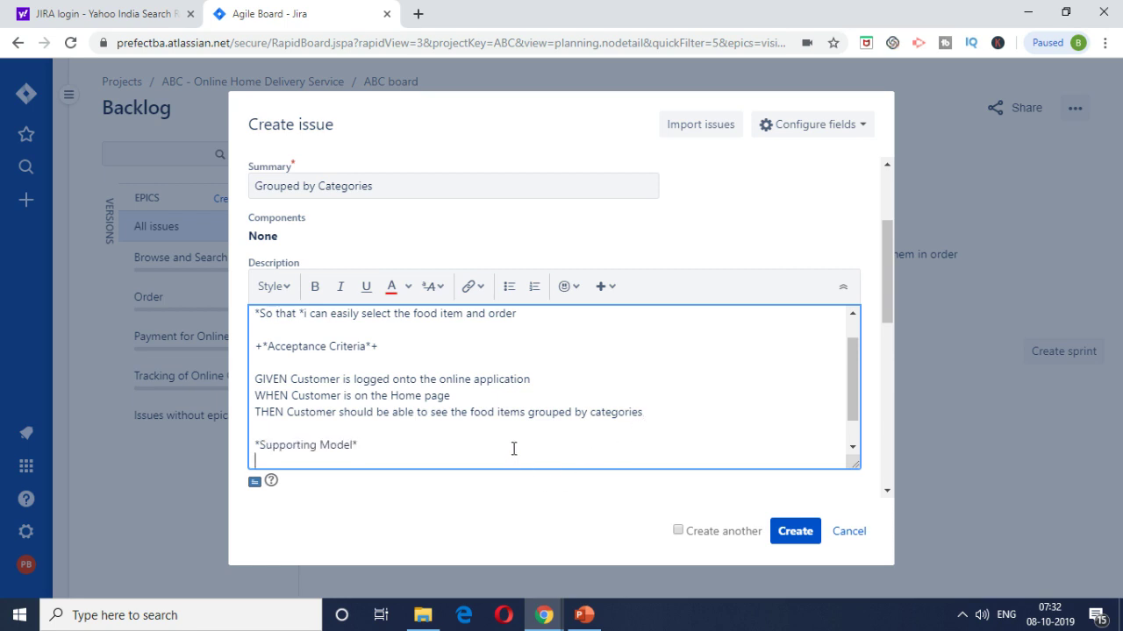
# Step: Bold the keywords GIVEN, WHEN and THEN individually in the acceptance criteria
pyautogui.doubleClick(275, 379)
pyautogui.click(315, 287)
pyautogui.doubleClick(272, 396)
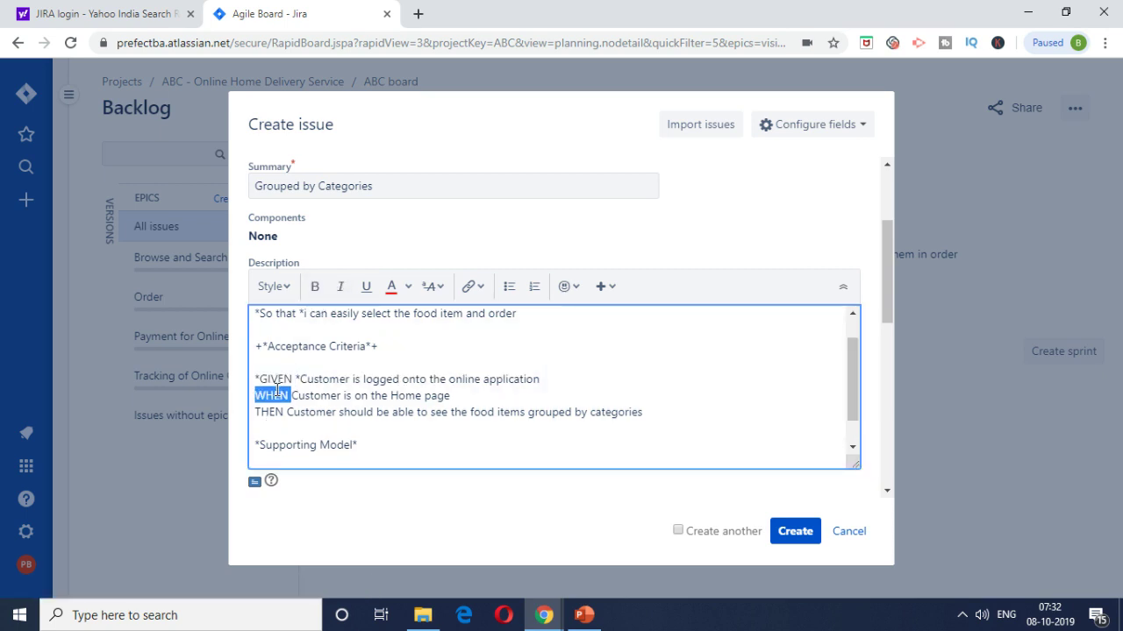
pyautogui.click(315, 287)
pyautogui.doubleClick(268, 412)
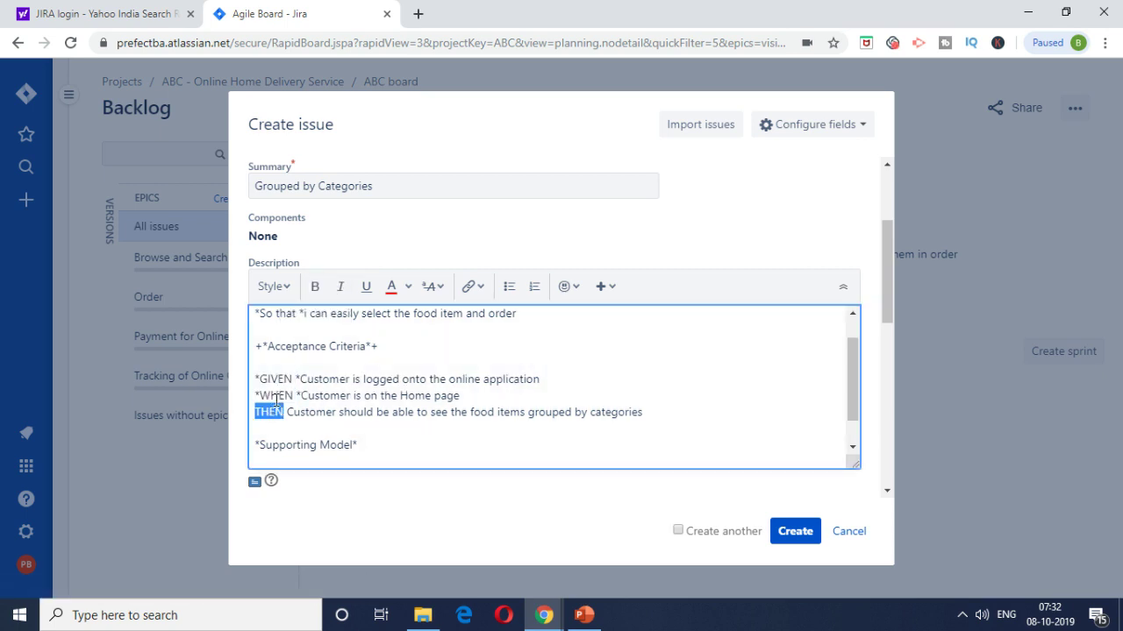
pyautogui.click(316, 290)
# Step: Change the last heading to "Supporting Models" and add a new line below it
pyautogui.click(380, 447)
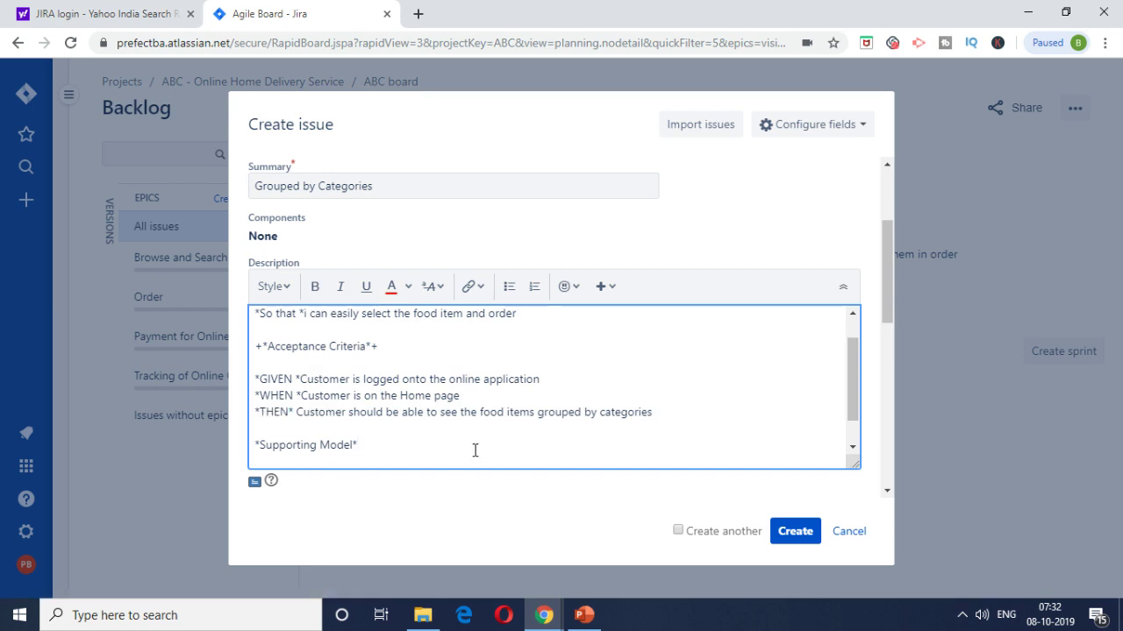
pyautogui.write('s')
pyautogui.press('Return')
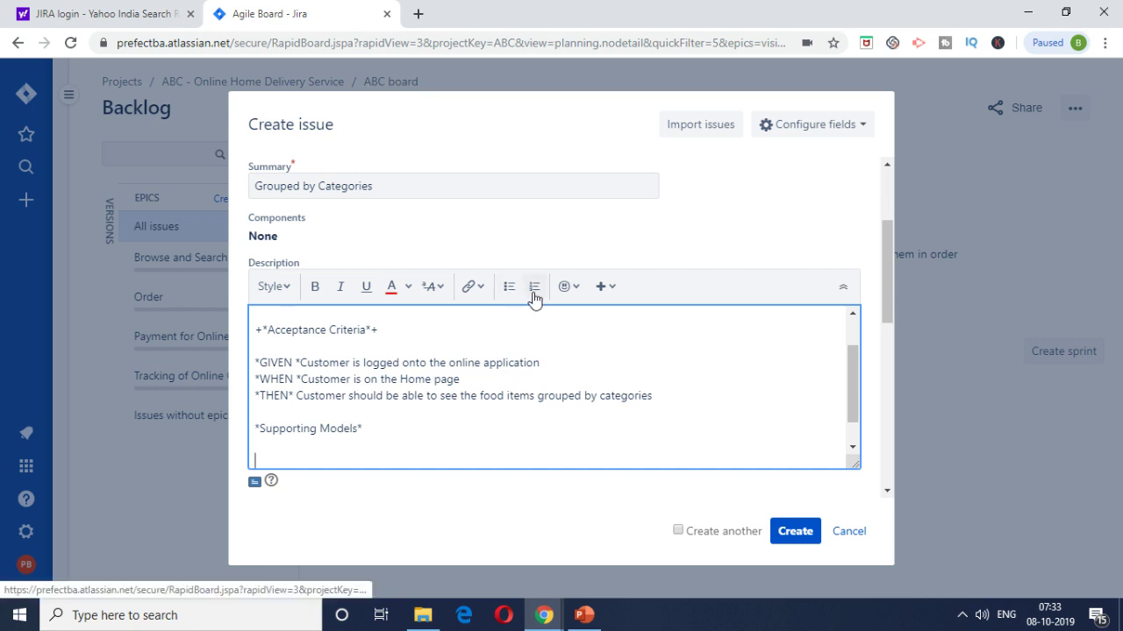
# Step: Insert a table below the Supporting Models heading and set its first column heading to "Breakfast"
pyautogui.click(603, 289)
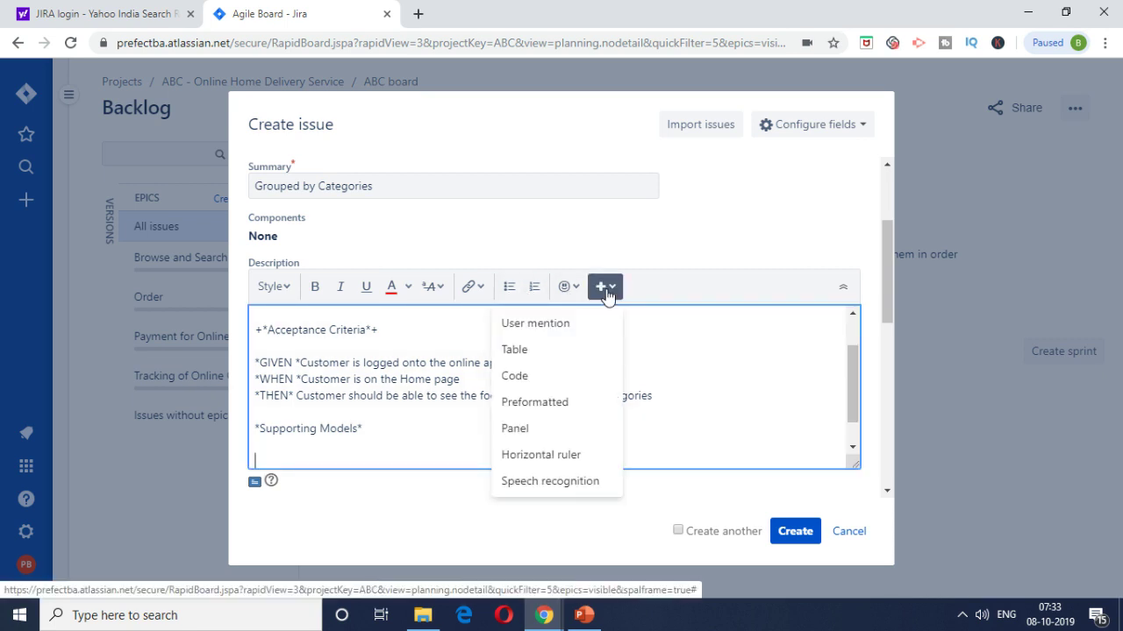
pyautogui.click(547, 352)
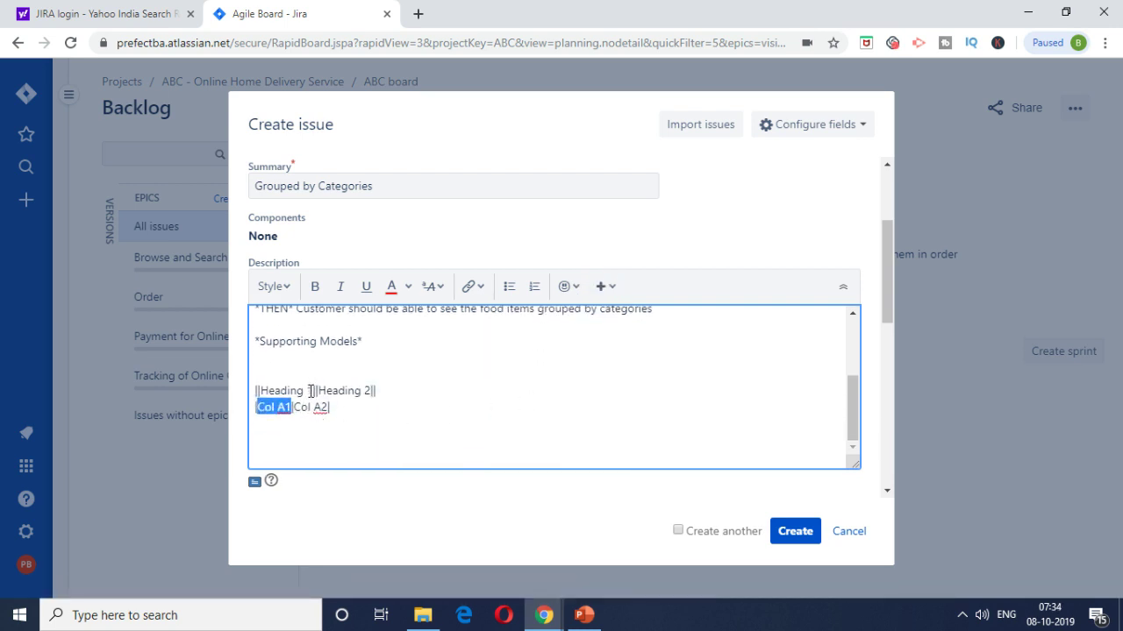
pyautogui.moveTo(310, 391); pyautogui.dragTo(261, 390)
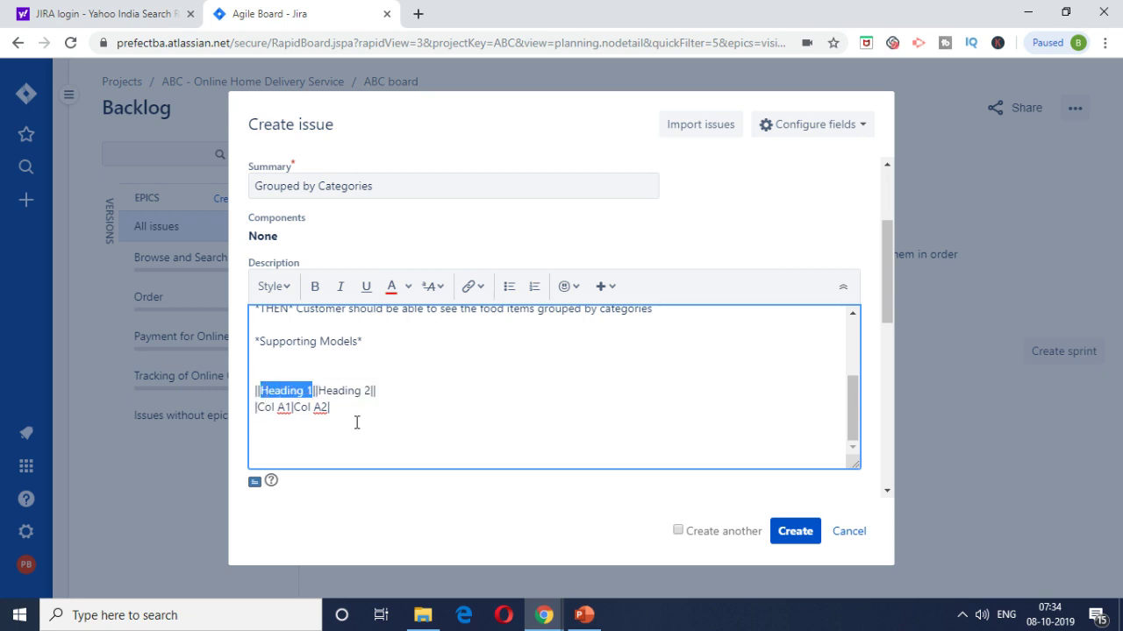
pyautogui.press('BackSpace')
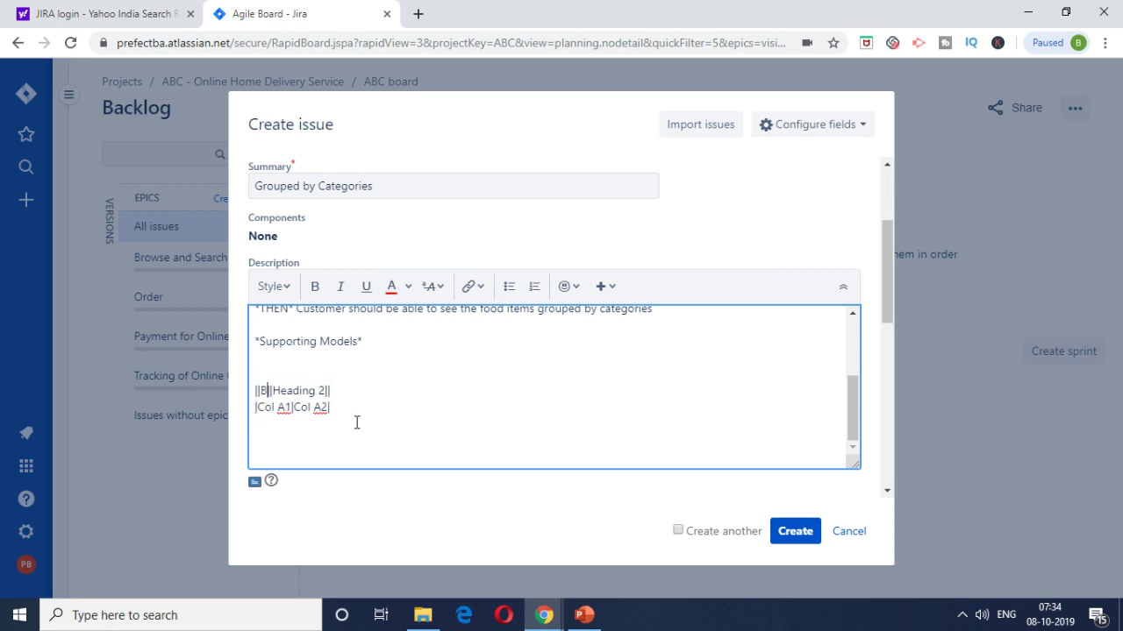
pyautogui.write('Break')
pyautogui.write('fast')
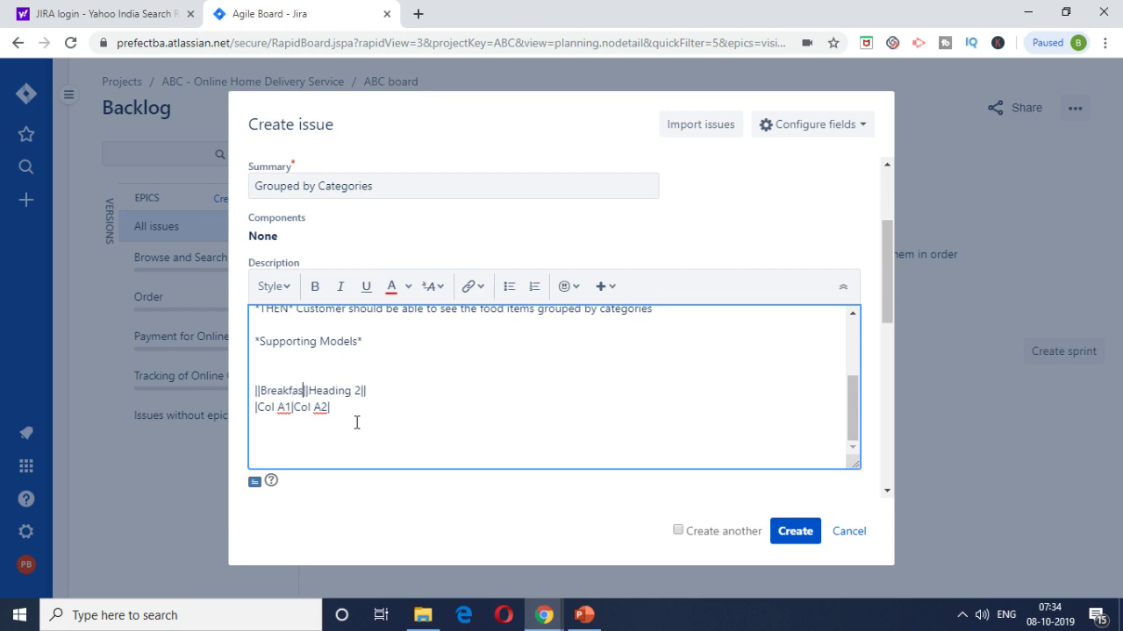
pyautogui.press('Right')
pyautogui.press('Right')
pyautogui.press('Right')
pyautogui.press('Left')
pyautogui.hotkey('shift', 'Right')
pyautogui.hotkey('shift', 'Right')
pyautogui.hotkey('shift', 'Right')
pyautogui.hotkey('shift', 'Right')
pyautogui.hotkey('shift', 'Right')
pyautogui.hotkey('shift', 'Right')
pyautogui.hotkey('shift', 'Right')
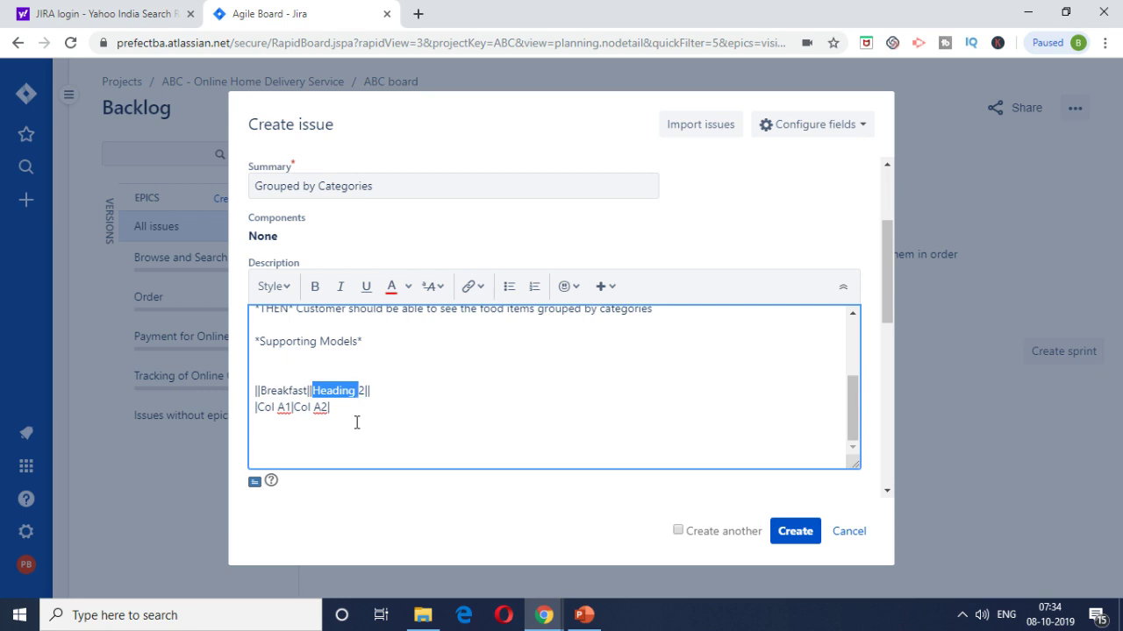
pyautogui.hotkey('shift', 'Right')
# Step: Fill the table's first body row with "Breakfast" and "Item1"
pyautogui.press('Down')
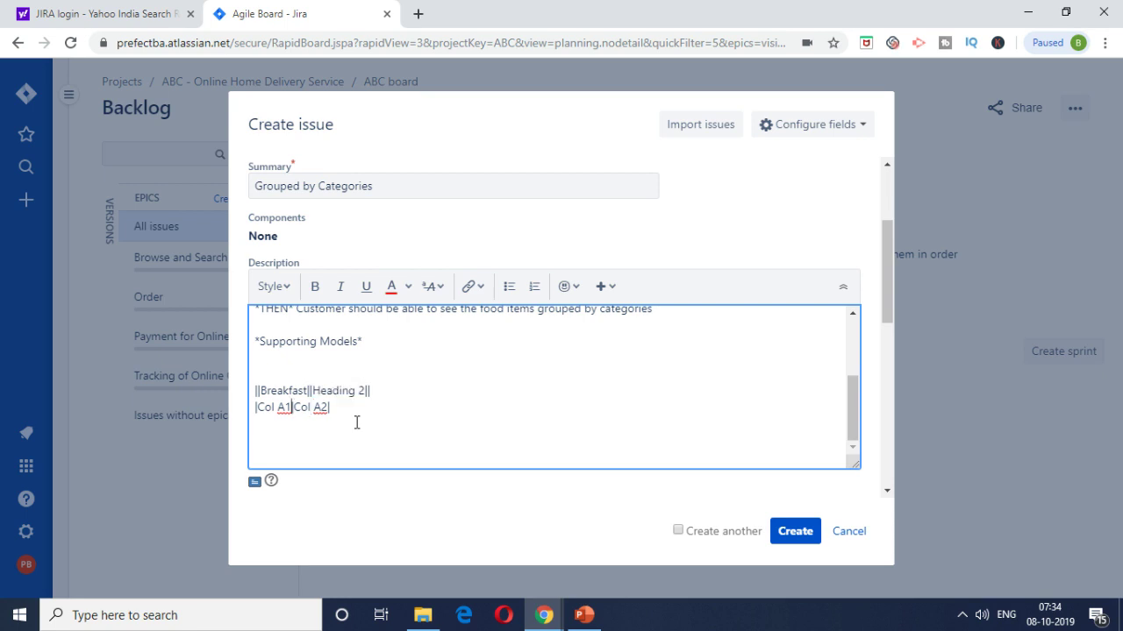
pyautogui.hotkey('shift', 'Left')
pyautogui.hotkey('shift', 'Left')
pyautogui.hotkey('shift', 'Left')
pyautogui.hotkey('shift', 'Left')
pyautogui.hotkey('shift', 'Left')
pyautogui.hotkey('shift', 'Left')
pyautogui.write('B')
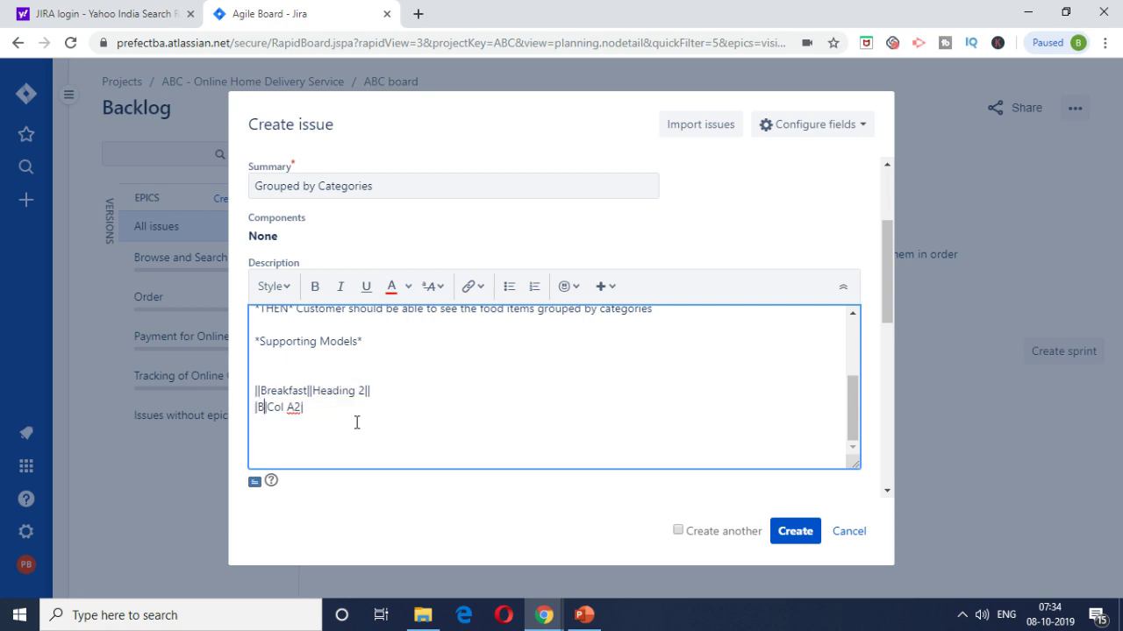
pyautogui.write('reakfast')
pyautogui.press('Right')
pyautogui.hotkey('shift', 'Right')
pyautogui.hotkey('shift', 'Right')
pyautogui.hotkey('shift', 'Right')
pyautogui.hotkey('shift', 'Right')
pyautogui.hotkey('shift', 'Right')
pyautogui.hotkey('shift', 'Right')
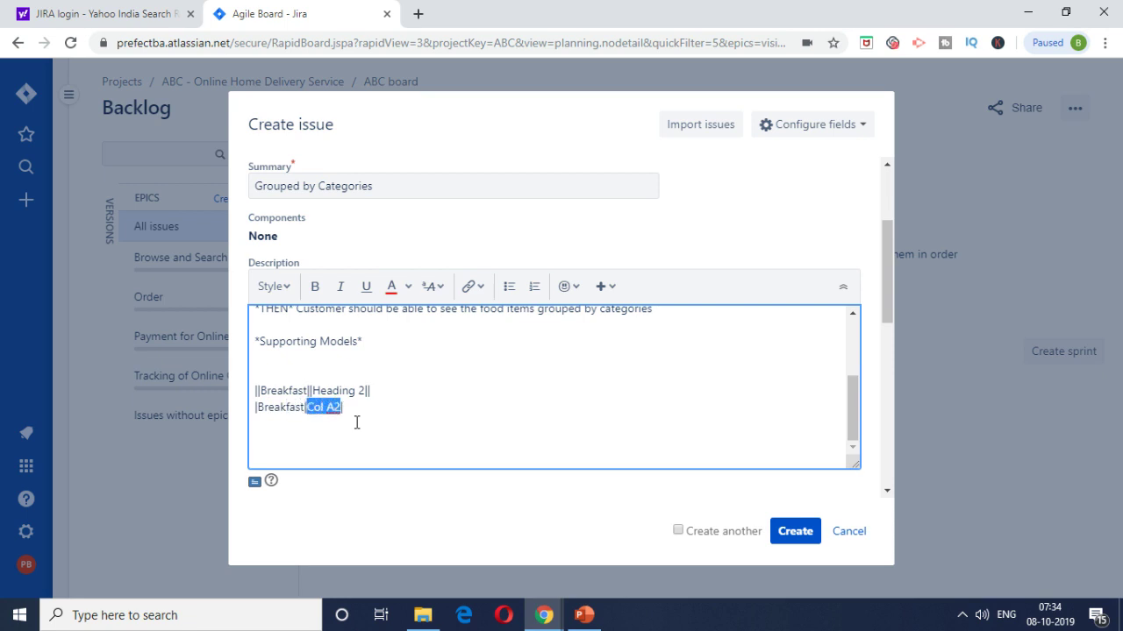
pyautogui.write('Item1')
# Step: Duplicate the Breakfast row on the next line and change the copy's item to "Item2"
pyautogui.moveTo(339, 408); pyautogui.dragTo(253, 412)
pyautogui.hotkey('ctrl', 'c')
pyautogui.click(365, 407)
pyautogui.press('Return')
pyautogui.hotkey('ctrl', 'v')
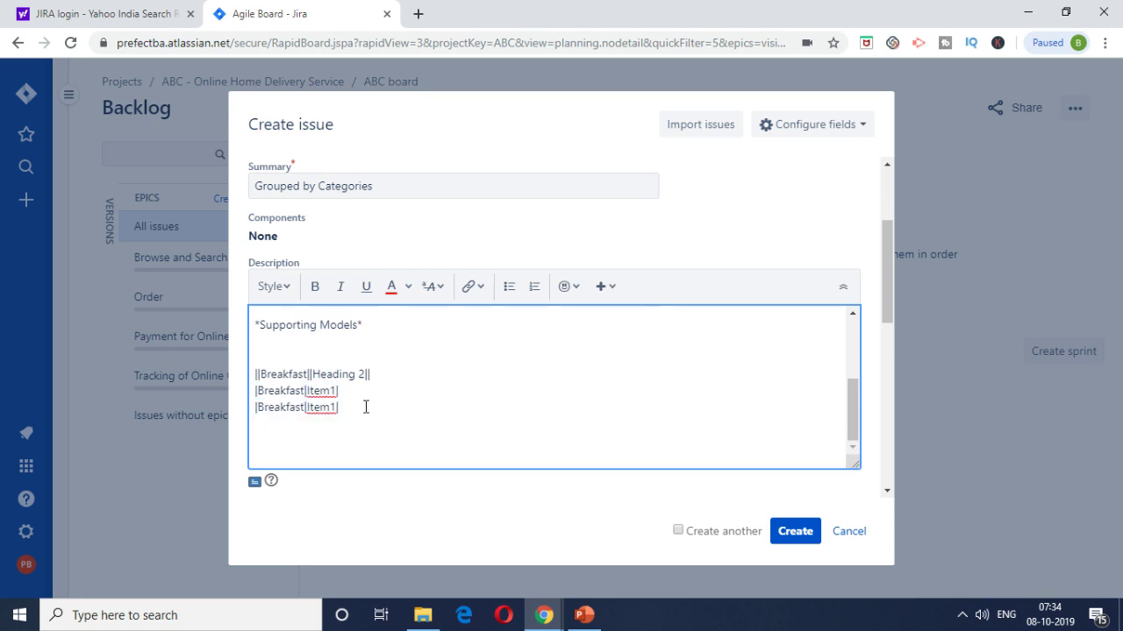
pyautogui.press('Left')
pyautogui.press('BackSpace')
pyautogui.write('2')
# Step: Replace the table's first column heading with "Category"
pyautogui.press('Left')
pyautogui.press('Left')
pyautogui.press('Left')
pyautogui.press('Left')
pyautogui.press('Left')
pyautogui.hotkey('shift', 'Left')
pyautogui.hotkey('shift', 'Left')
pyautogui.hotkey('shift', 'Left')
pyautogui.hotkey('shift', 'Left')
pyautogui.hotkey('shift', 'Left')
pyautogui.hotkey('shift', 'Left')
pyautogui.hotkey('shift', 'Left')
pyautogui.hotkey('shift', 'Left')
pyautogui.hotkey('shift', 'Left')
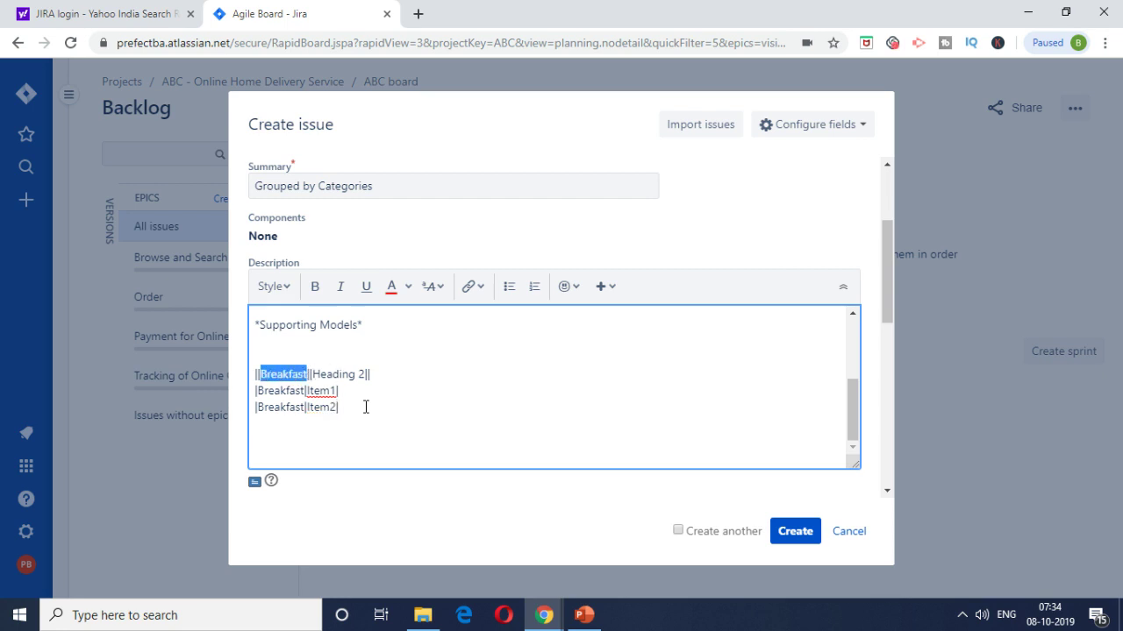
pyautogui.write('Catego')
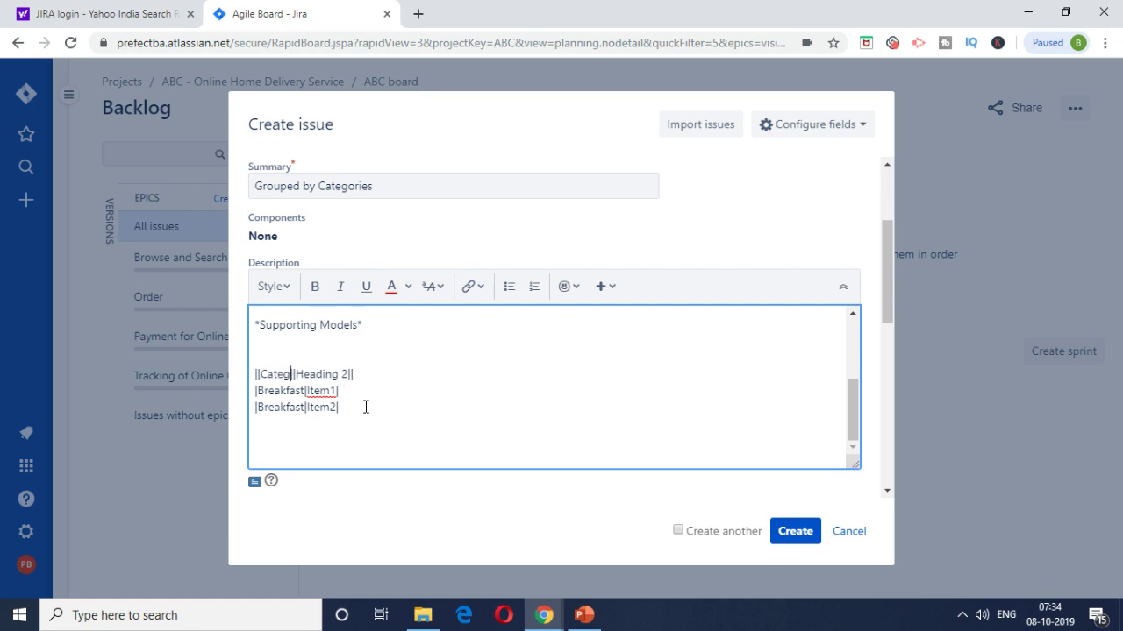
pyautogui.write('ry')
# Step: Replace the table's second column heading with "Food Item"
pyautogui.hotkey('shift', 'Right')
pyautogui.hotkey('shift', 'Right')
pyautogui.hotkey('shift', 'Right')
pyautogui.hotkey('shift', 'Right')
pyautogui.hotkey('shift', 'Right')
pyautogui.hotkey('shift', 'Right')
pyautogui.hotkey('shift', 'Right')
pyautogui.hotkey('shift', 'Right')
pyautogui.hotkey('shift', 'Right')
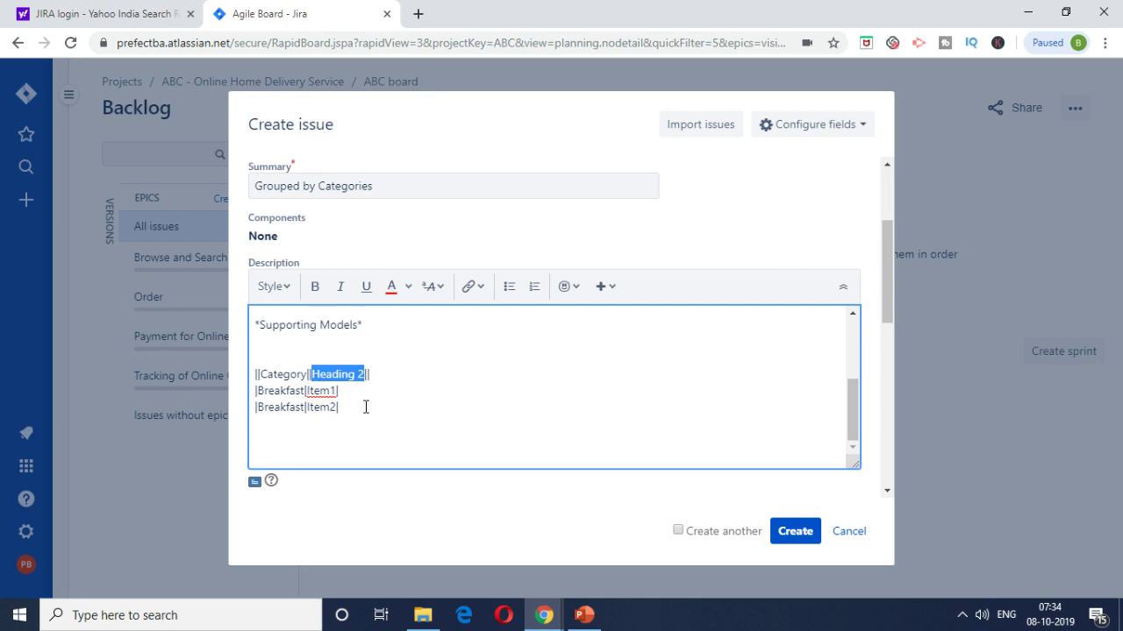
pyautogui.write('Food It')
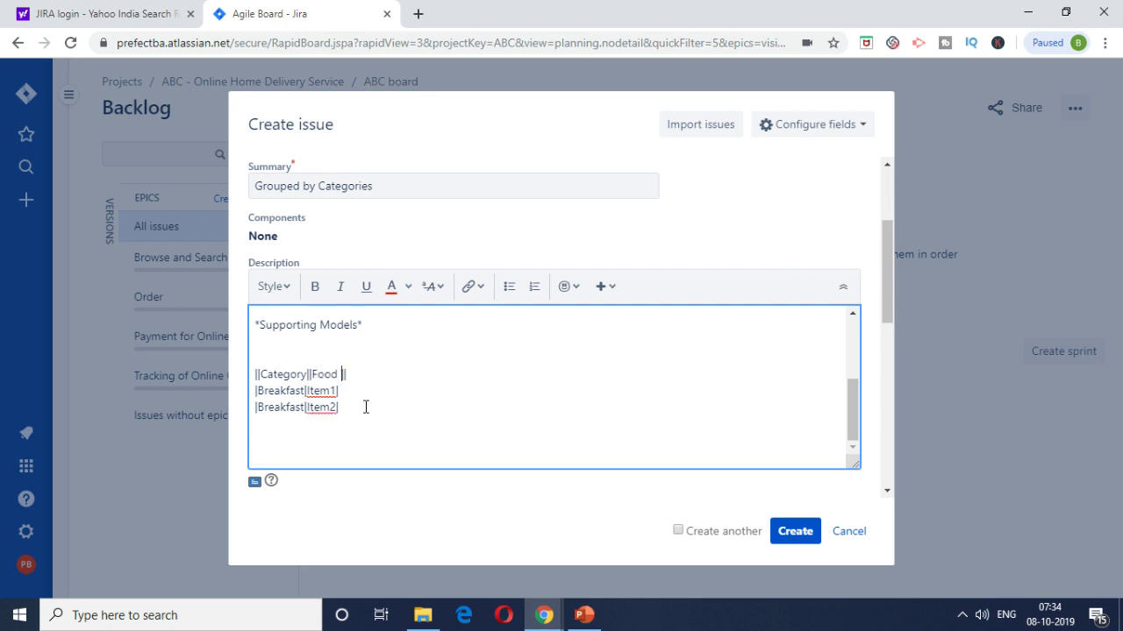
pyautogui.write('em')
# Step: Add two copies of the Breakfast Item2 row at the end of the table
pyautogui.tripleClick(365, 407)
pyautogui.hotkey('ctrl', 'c')
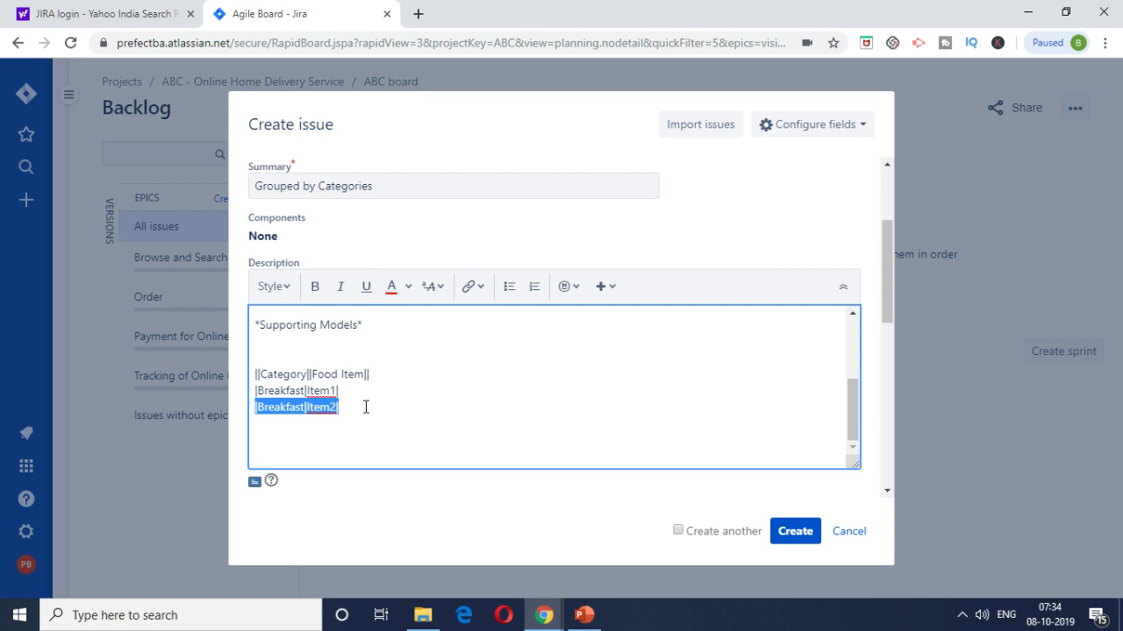
pyautogui.click(366, 407)
pyautogui.press('Return')
pyautogui.hotkey('ctrl', 'v')
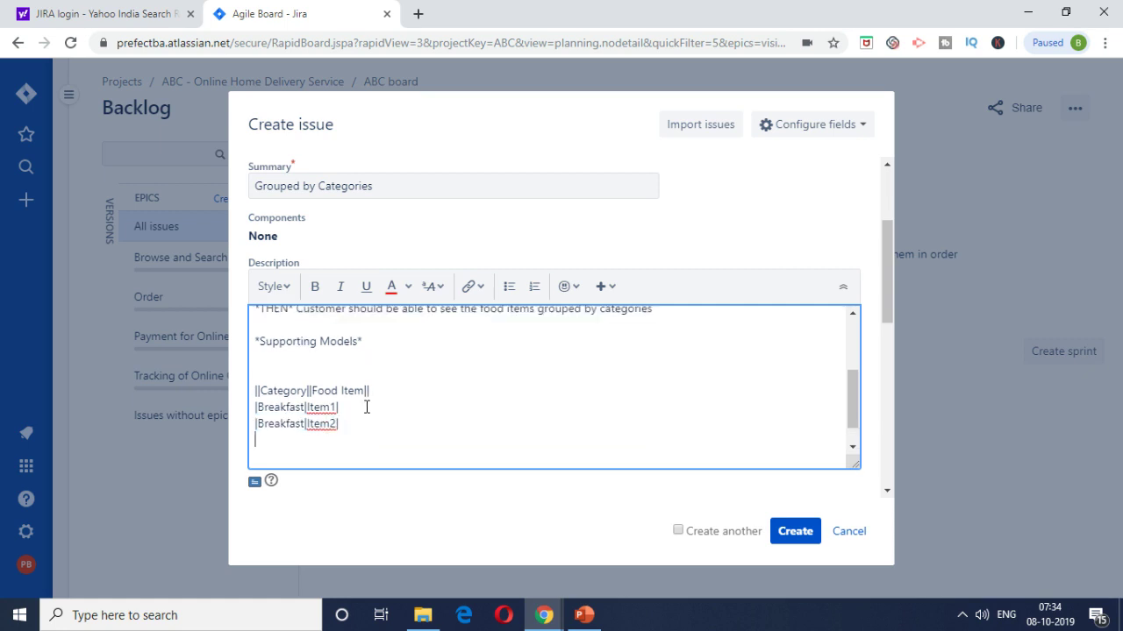
pyautogui.press('Return')
pyautogui.hotkey('ctrl', 'v')
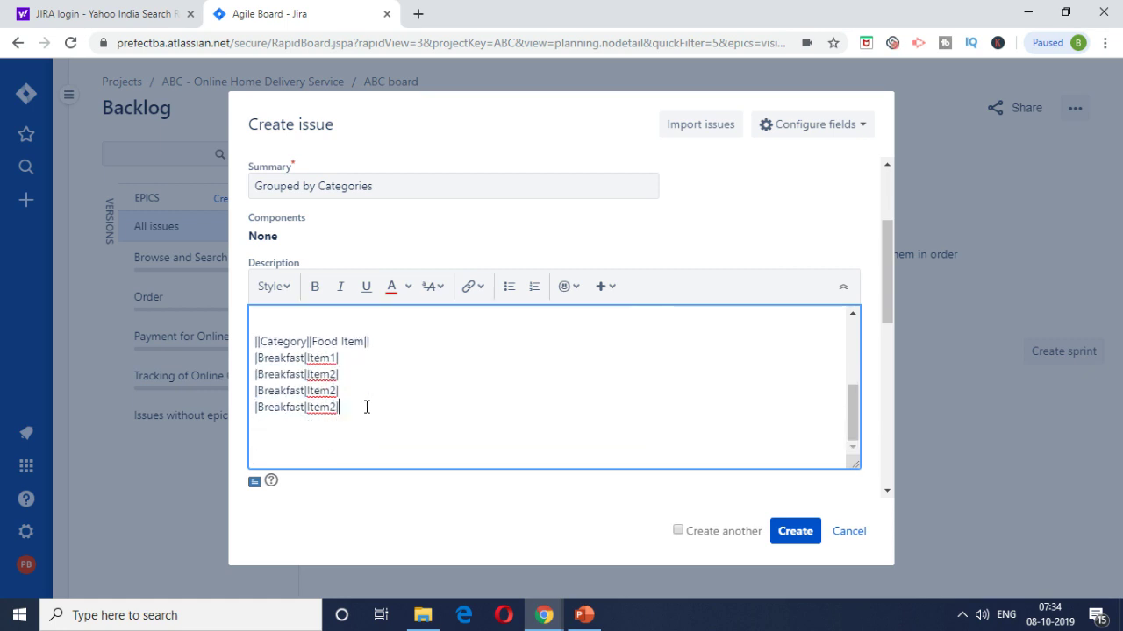
# Step: Change the category in the last two table rows to "Lunch"
pyautogui.doubleClick(277, 390)
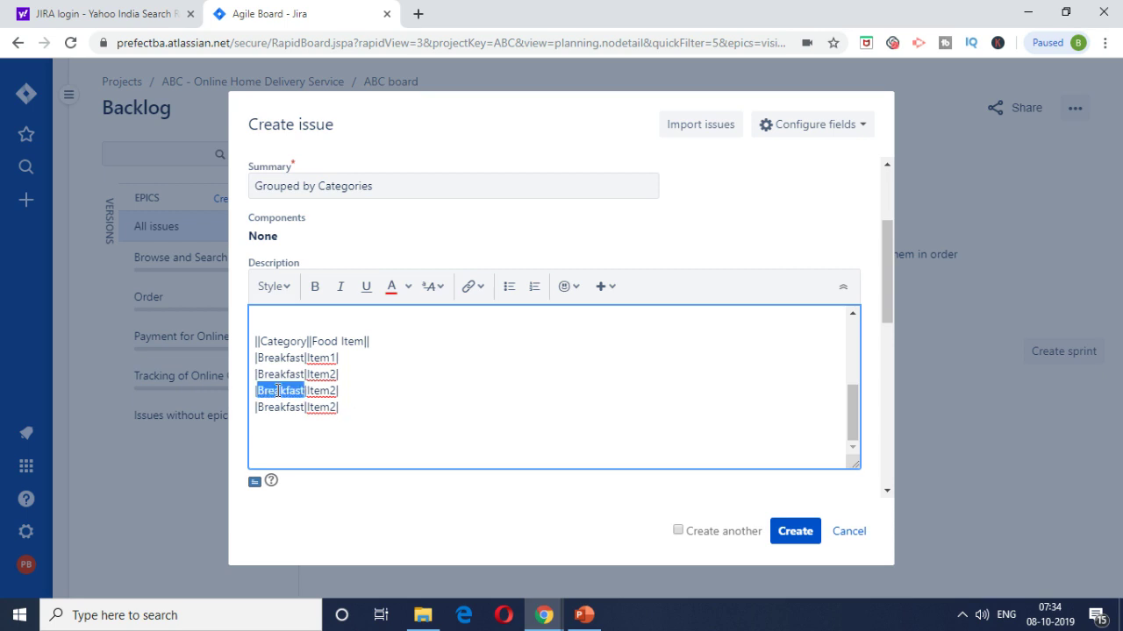
pyautogui.write('Lunch')
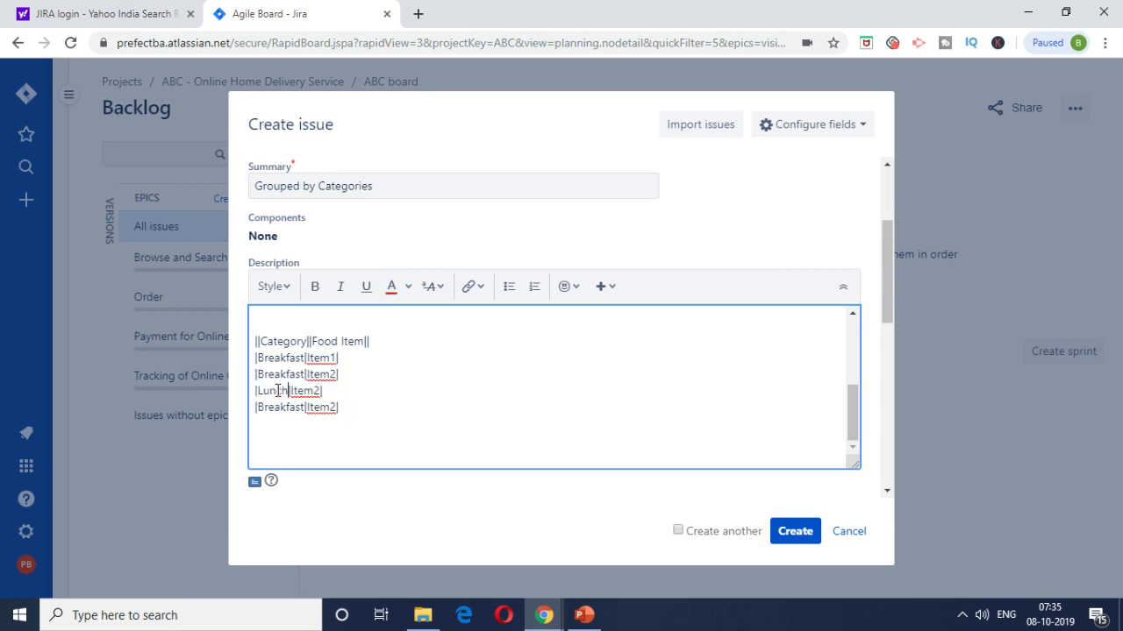
pyautogui.hotkey('shift', 'Left')
pyautogui.hotkey('shift', 'Left')
pyautogui.hotkey('shift', 'Left')
pyautogui.hotkey('shift', 'Left')
pyautogui.hotkey('shift', 'Left')
pyautogui.hotkey('shift', 'Left')
pyautogui.hotkey('shift', 'Left')
pyautogui.hotkey('shift', 'Left')
pyautogui.write('Lunch')
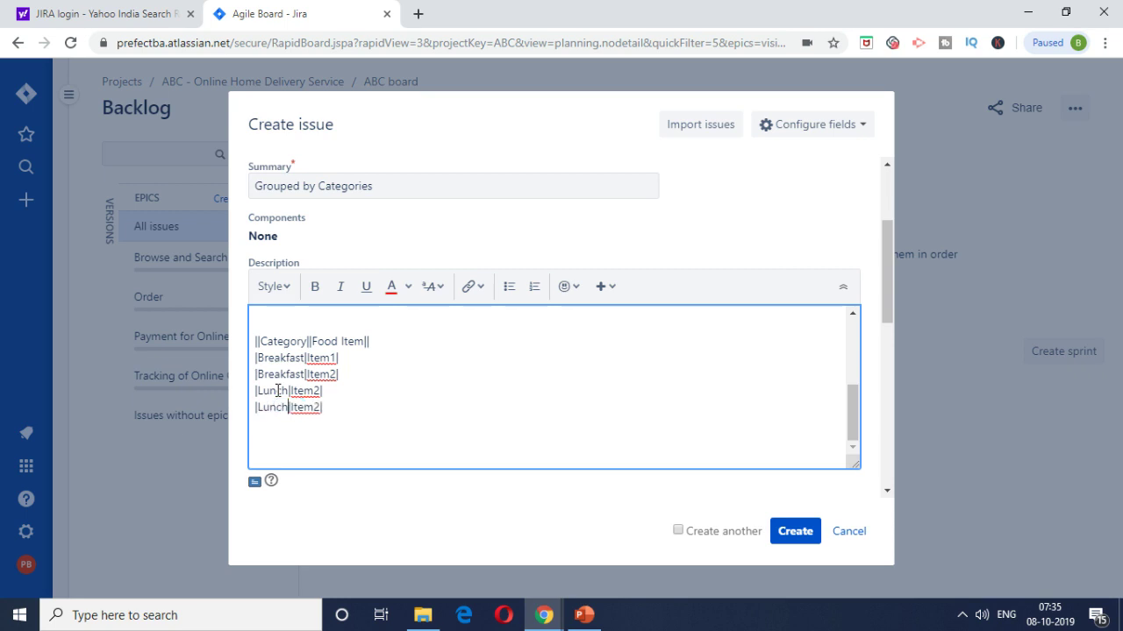
# Step: Change the item in the first Lunch row to "Item1" and place the cursor after the last row
pyautogui.click(316, 392)
pyautogui.press('Delete')
pyautogui.write('1')
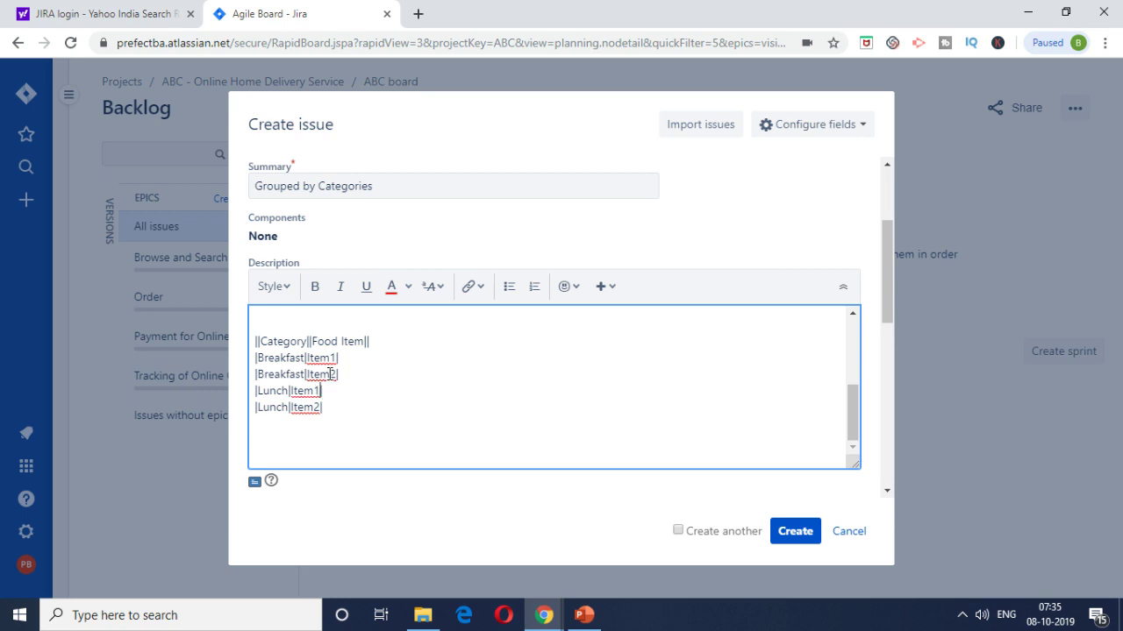
pyautogui.click(404, 411)
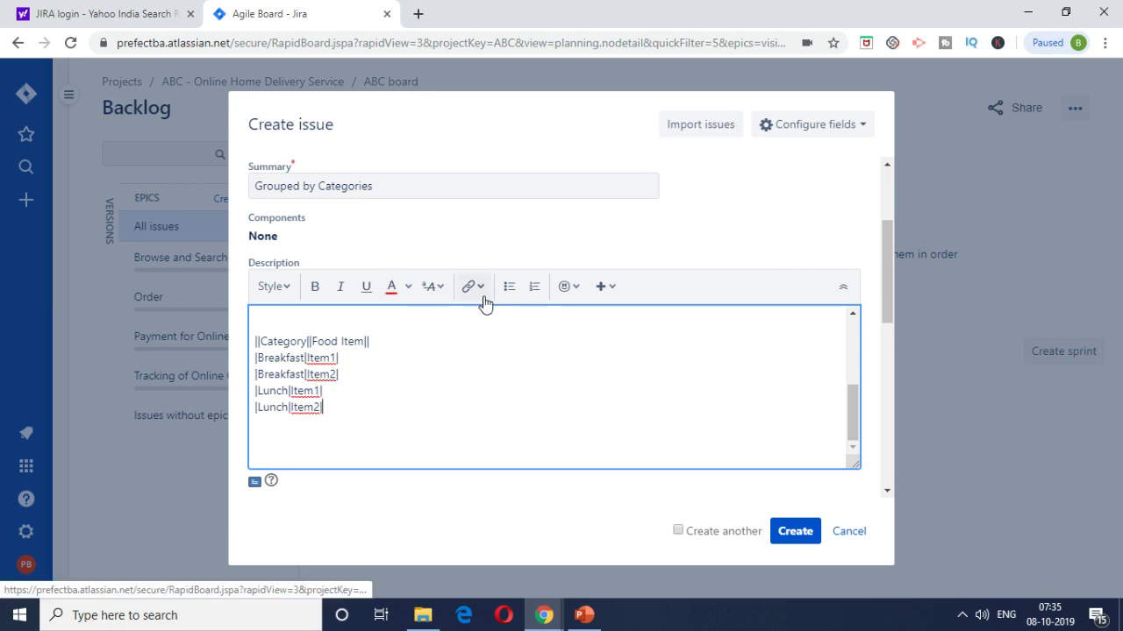
# Step: Attach the image Mocukup1 from the JIRA folder in File Explorer to the issue
pyautogui.scroll(3, 429, 390)
pyautogui.scroll(-2, 429, 390)
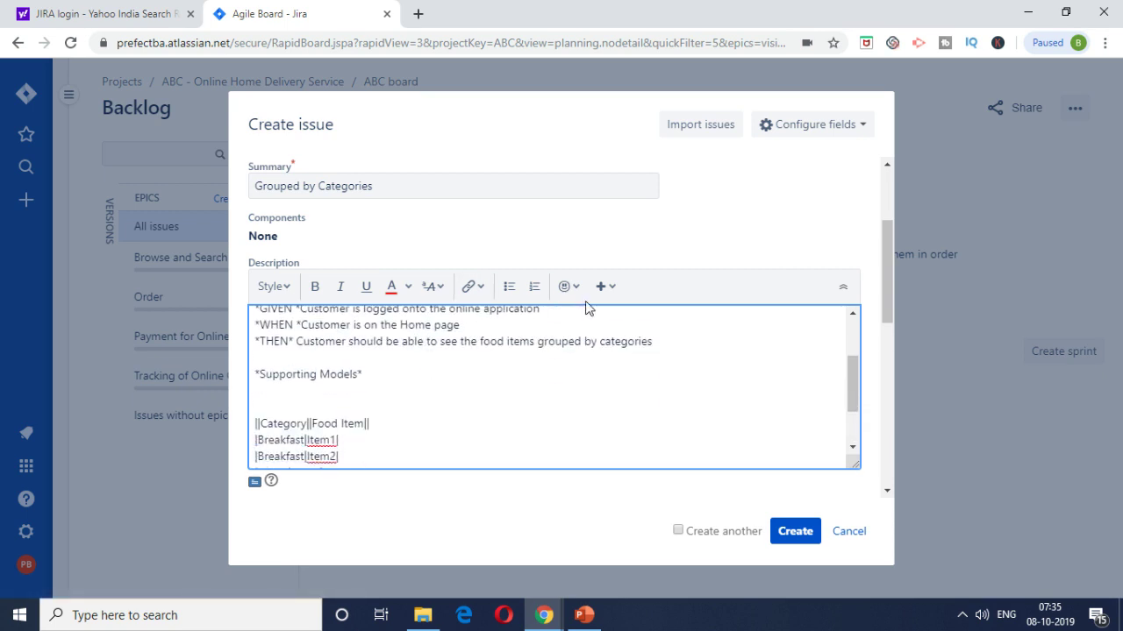
pyautogui.scroll(-2, 641, 367)
pyautogui.scroll(-2, 641, 367)
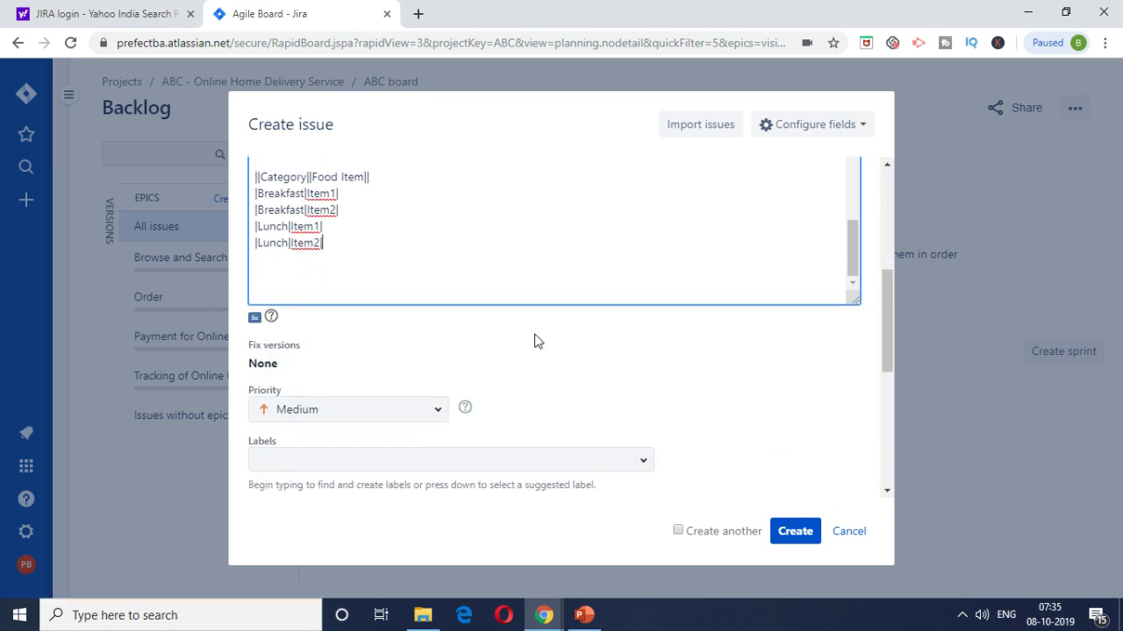
pyautogui.scroll(-3, 488, 327)
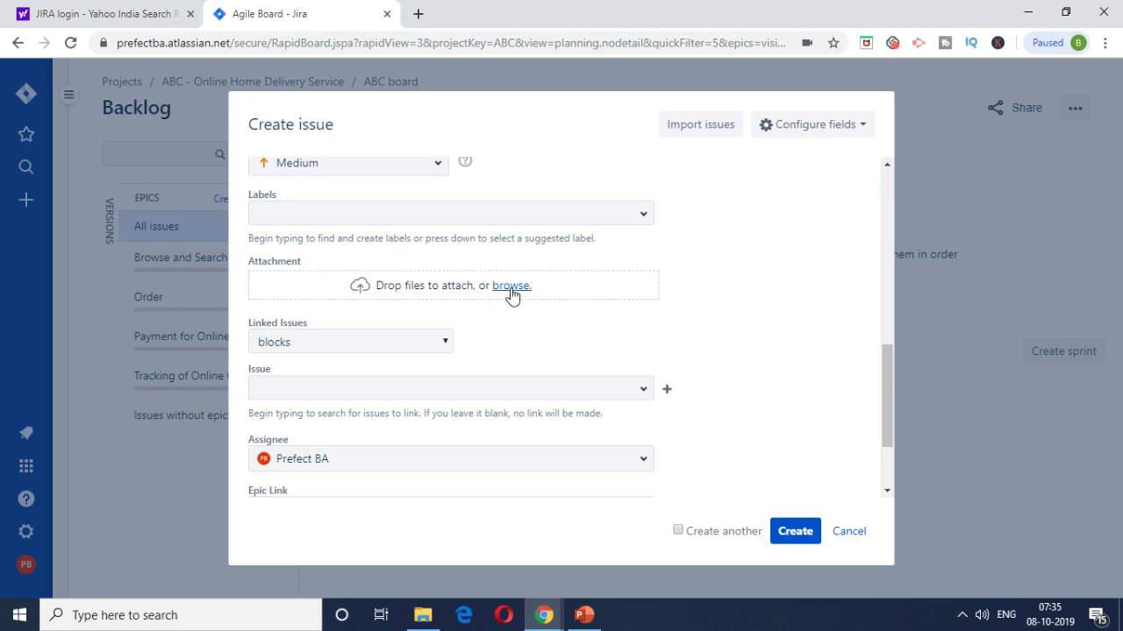
pyautogui.click(422, 621)
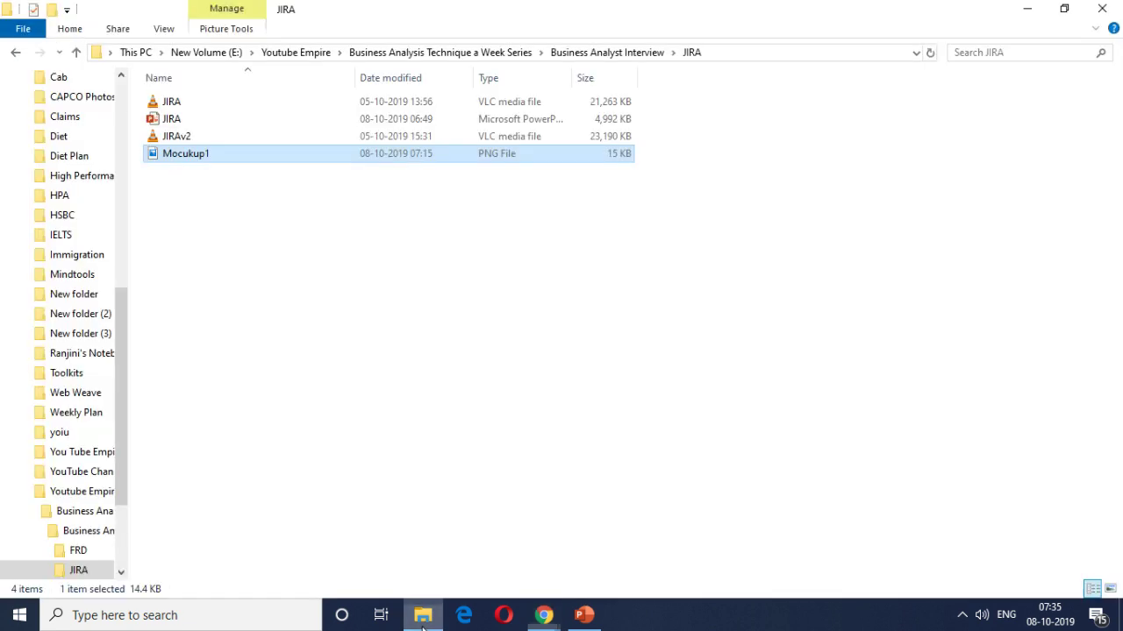
pyautogui.moveTo(196, 155); pyautogui.dragTo(482, 375)
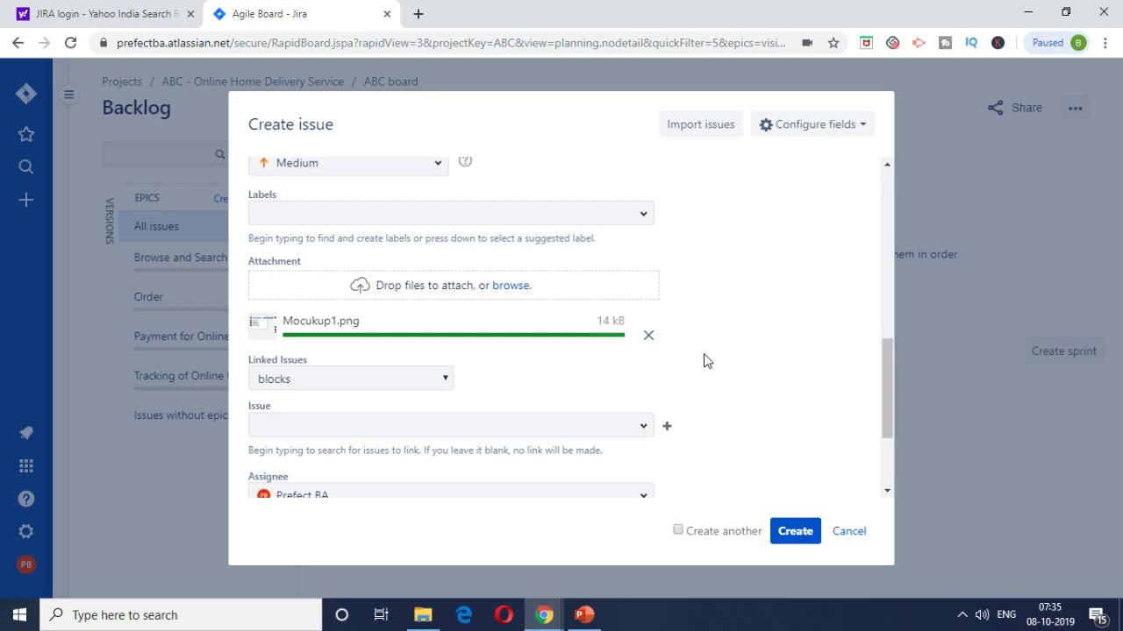
# Step: Add the line "1. Refer to table below for the mapping between categories and food items" directly above the table
pyautogui.scroll(4, 705, 353)
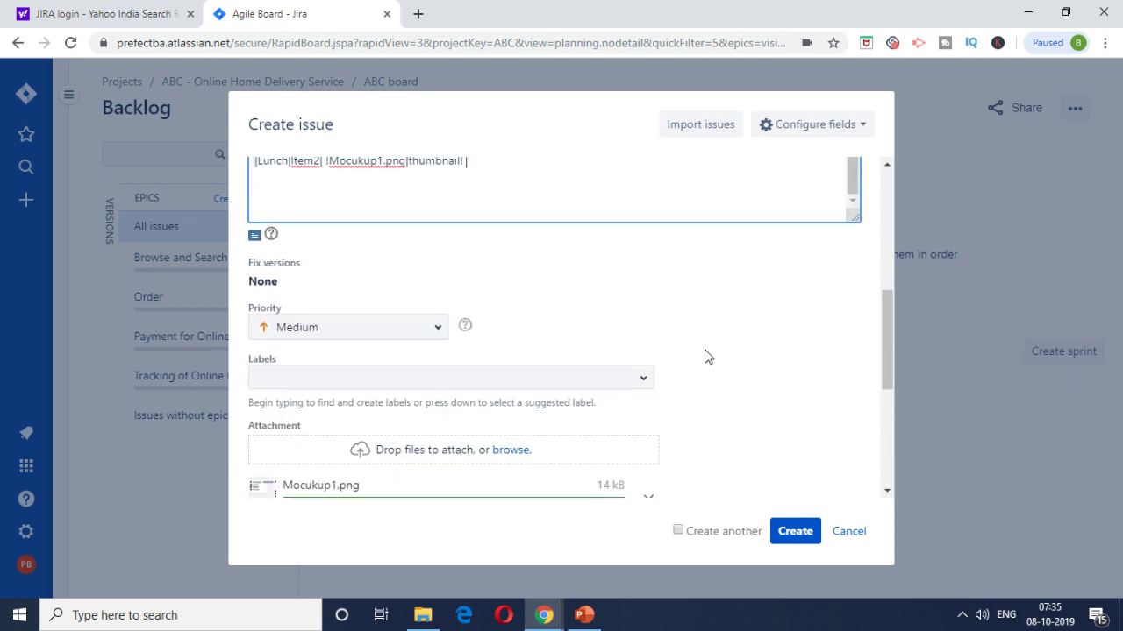
pyautogui.scroll(2, 504, 330)
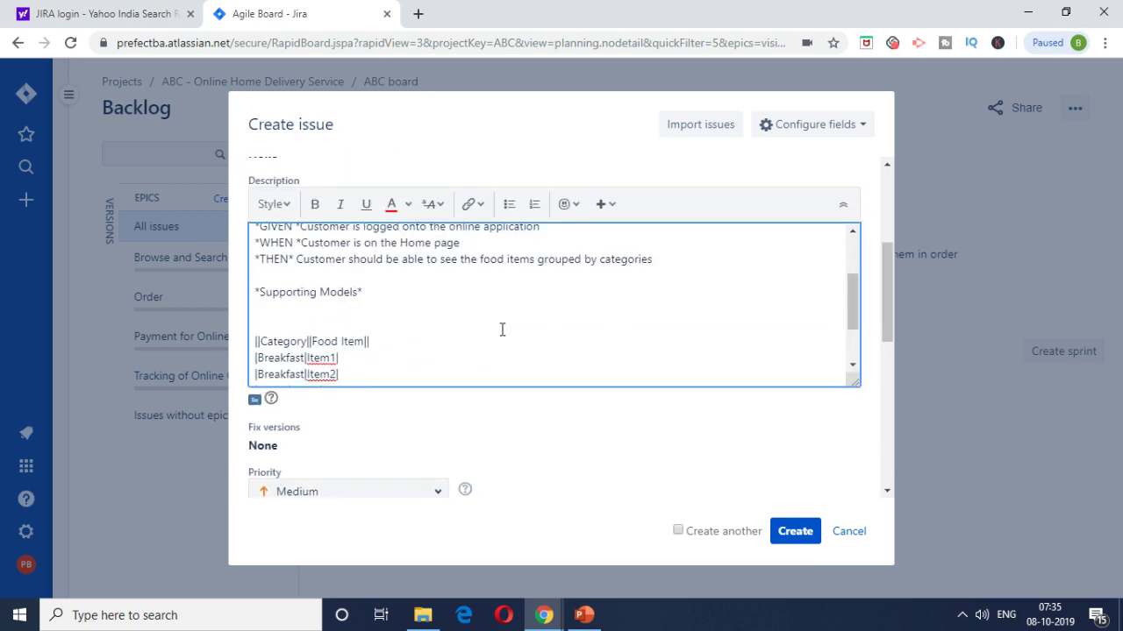
pyautogui.scroll(-2, 385, 281)
pyautogui.scroll(4, 371, 286)
pyautogui.scroll(-2, 378, 343)
pyautogui.write('Please ')
pyautogui.write('Refer to tab')
pyautogui.write('le below ')
pyautogui.write('for the mapping b')
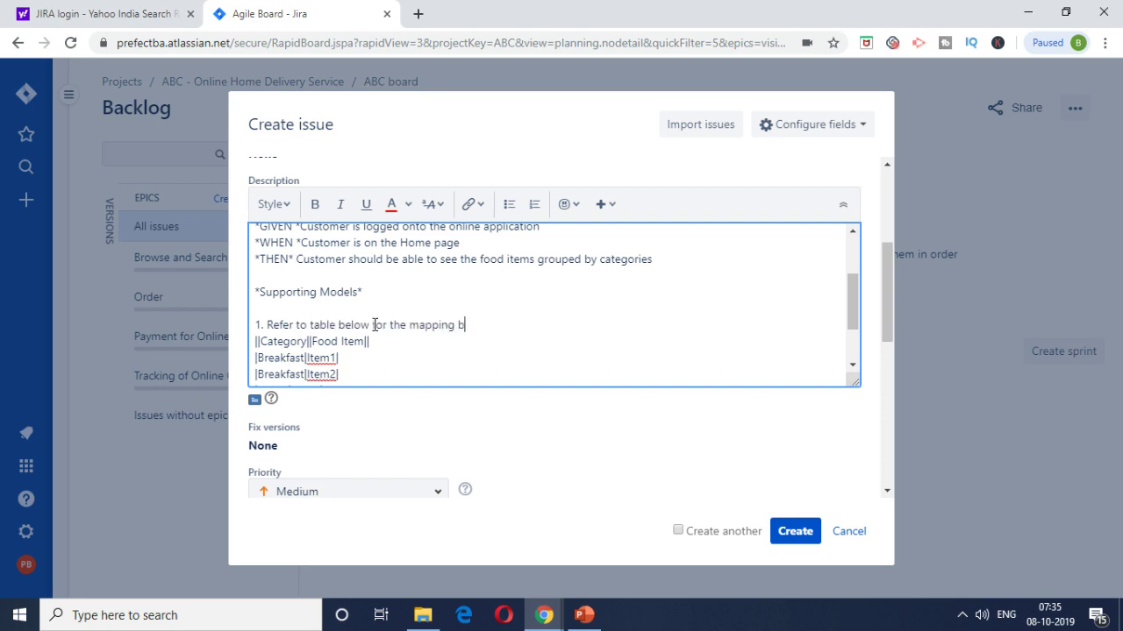
pyautogui.write('etween categories an')
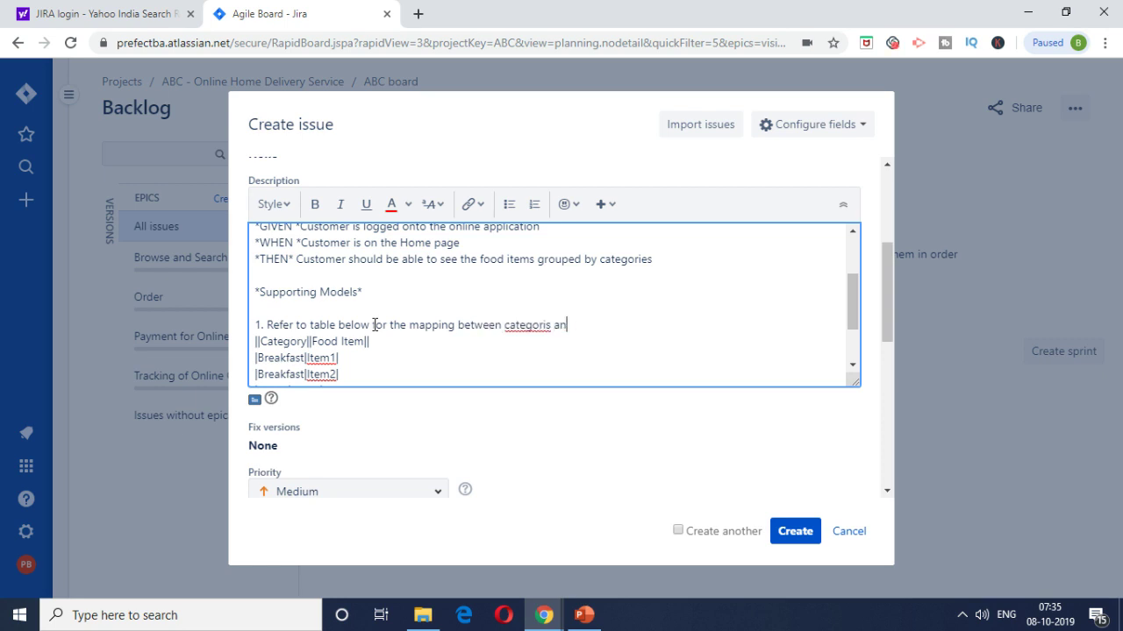
pyautogui.press('BackSpace')
pyautogui.press('BackSpace')
pyautogui.press('BackSpace')
pyautogui.press('BackSpace')
pyautogui.press('BackSpace')
pyautogui.write('es and food items')
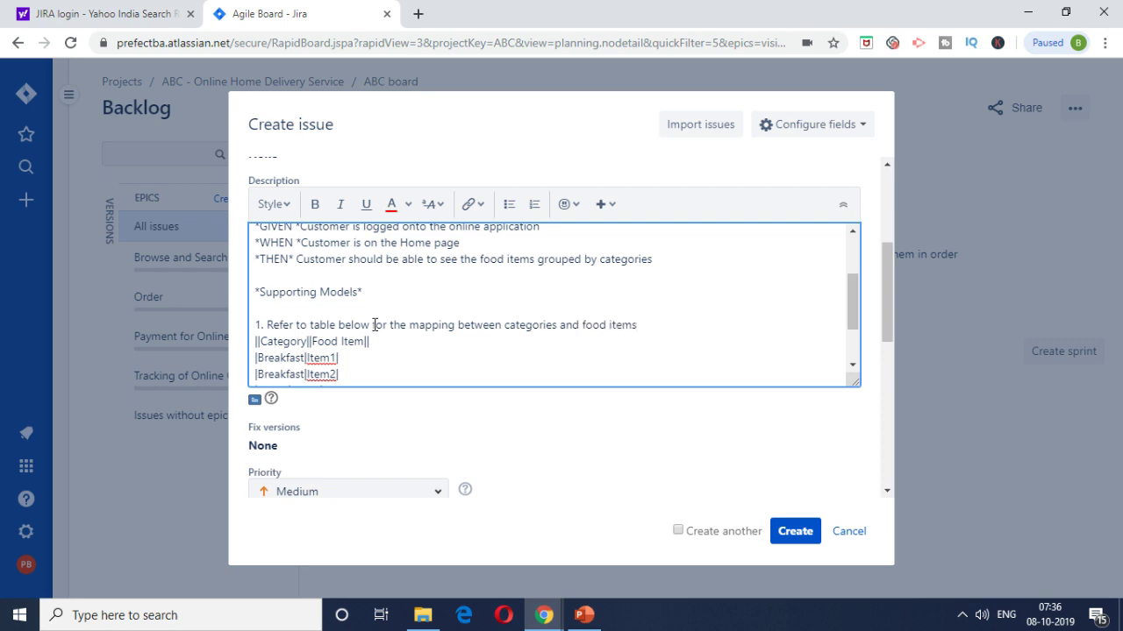
# Step: Add the line "2.Refer to mockup attached for the navigation" below the table in the description
pyautogui.scroll(-2, 374, 325)
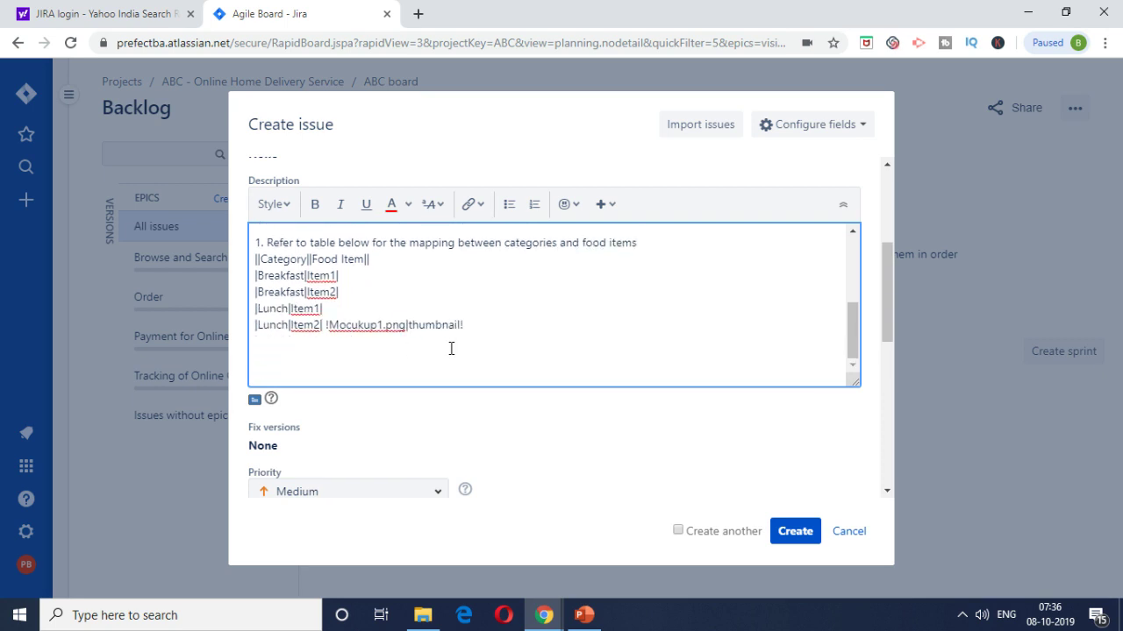
pyautogui.click(451, 348)
pyautogui.press('Return')
pyautogui.write('2')
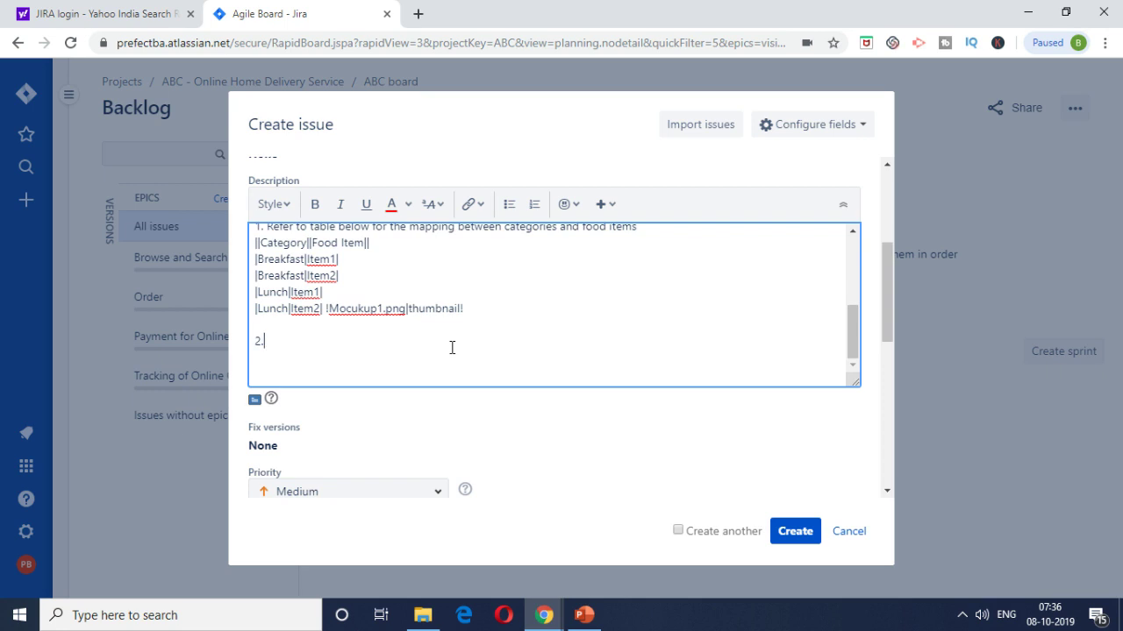
pyautogui.write('.Refer to mockup ')
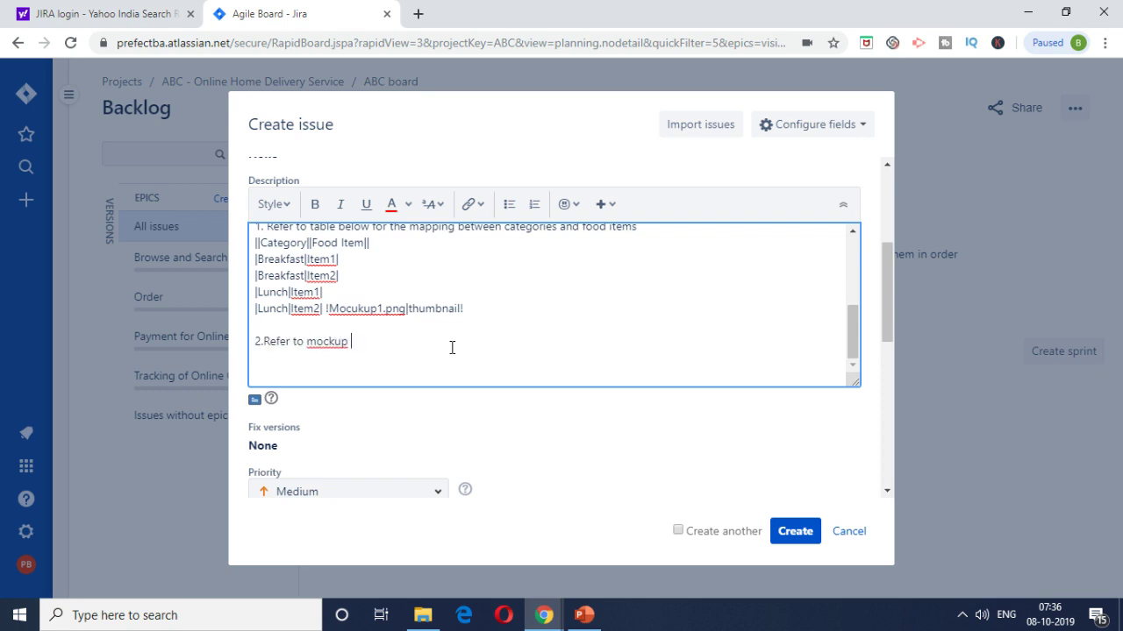
pyautogui.write('attached for the navigation')
# Step: Set the issue's priority to High
pyautogui.scroll(-1, 460, 418)
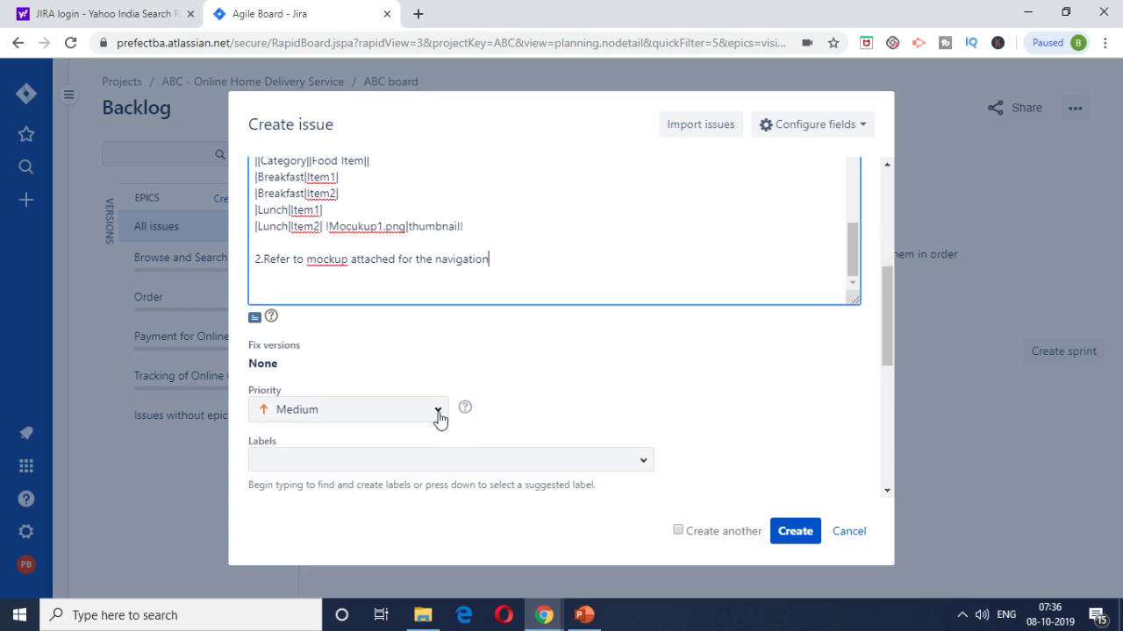
pyautogui.click(437, 411)
pyautogui.click(354, 471)
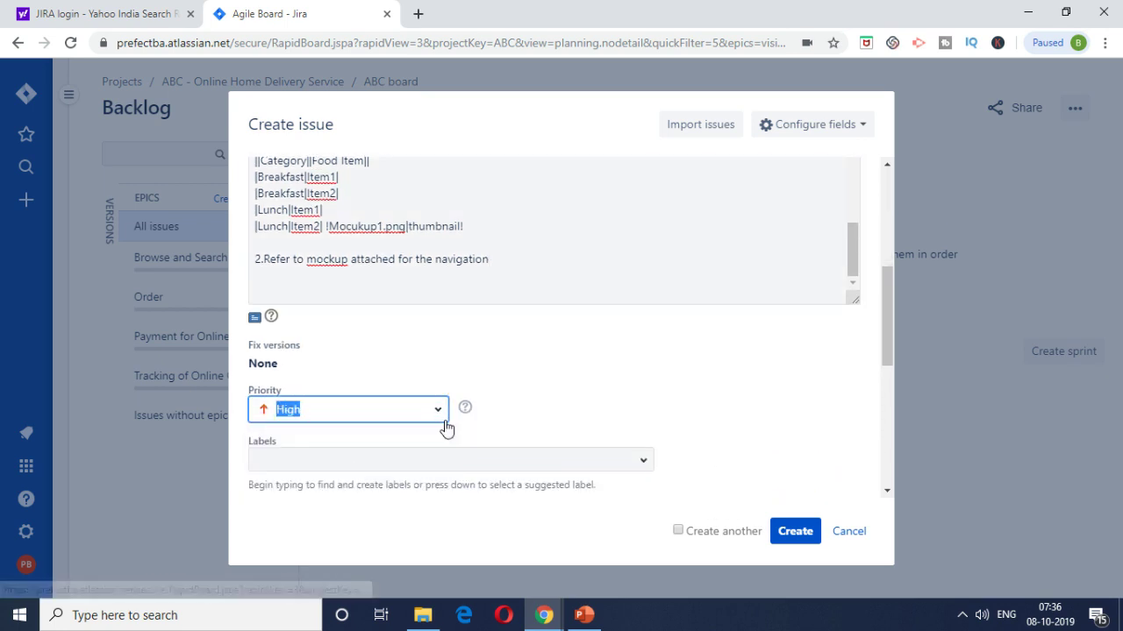
# Step: Link the story to the Browse and Search epic, checking the user story map in PowerPoint, and create the issue
pyautogui.scroll(-2, 571, 388)
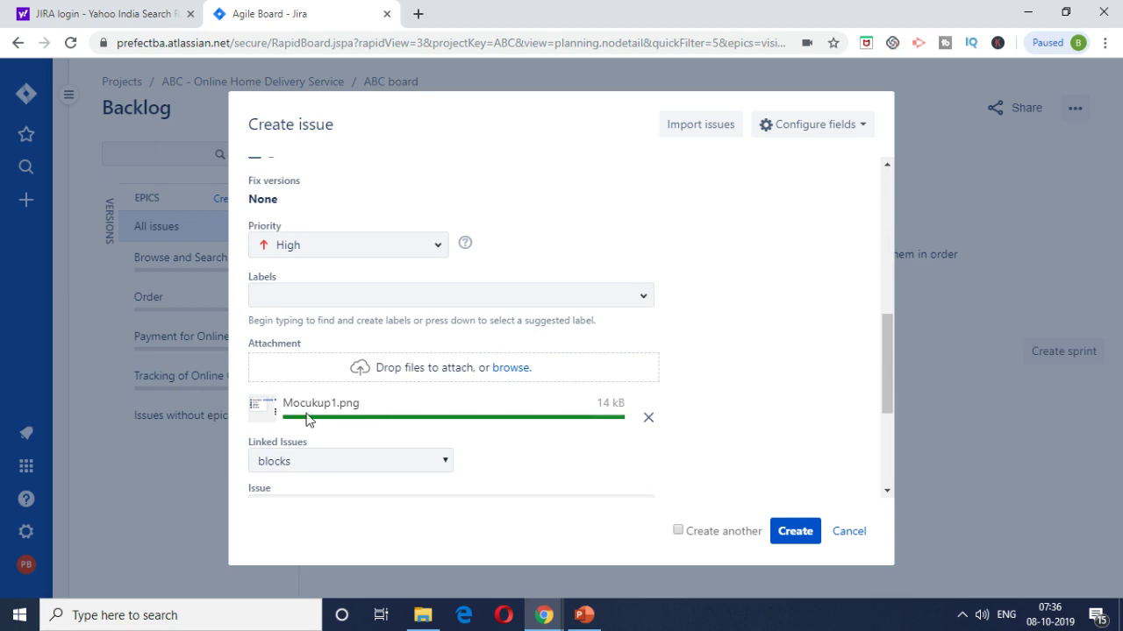
pyautogui.scroll(-2, 433, 383)
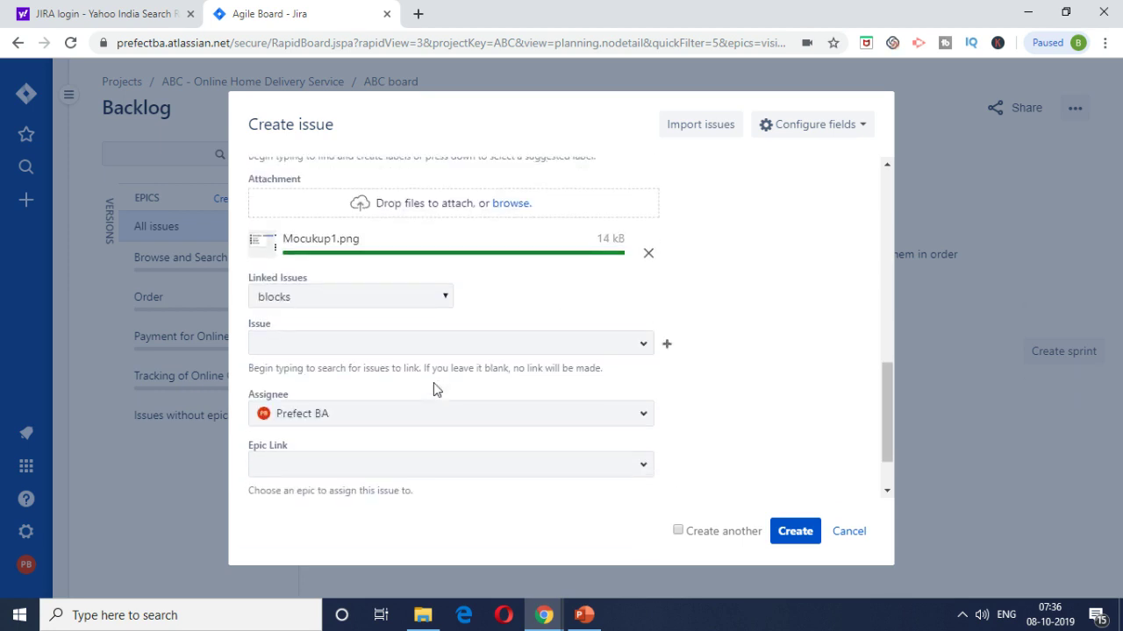
pyautogui.scroll(-1, 433, 383)
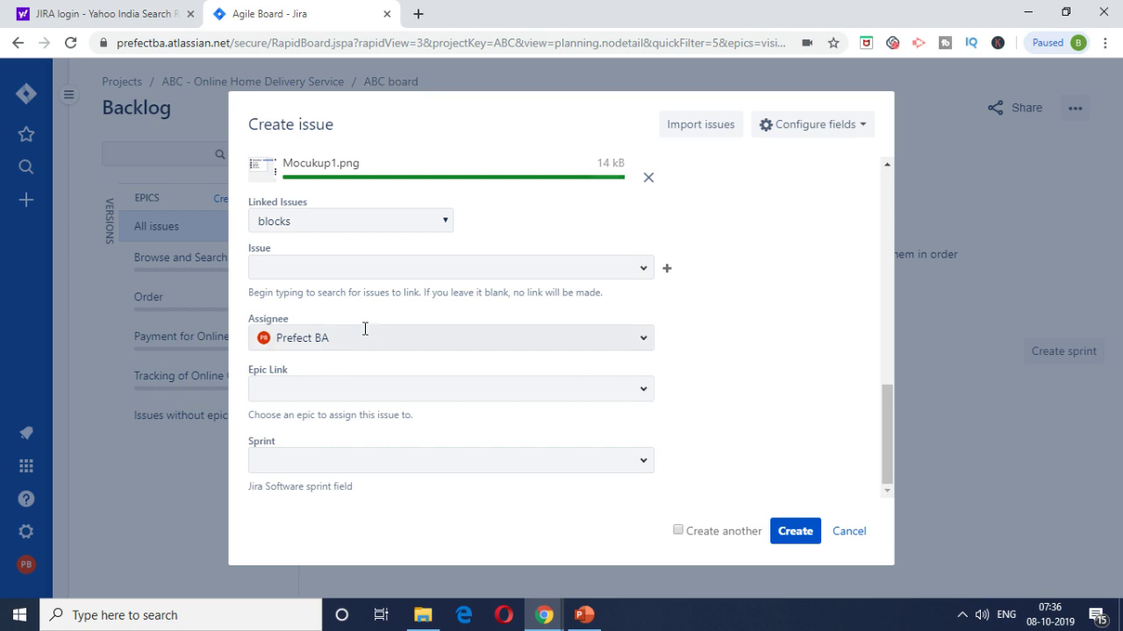
pyautogui.click(646, 393)
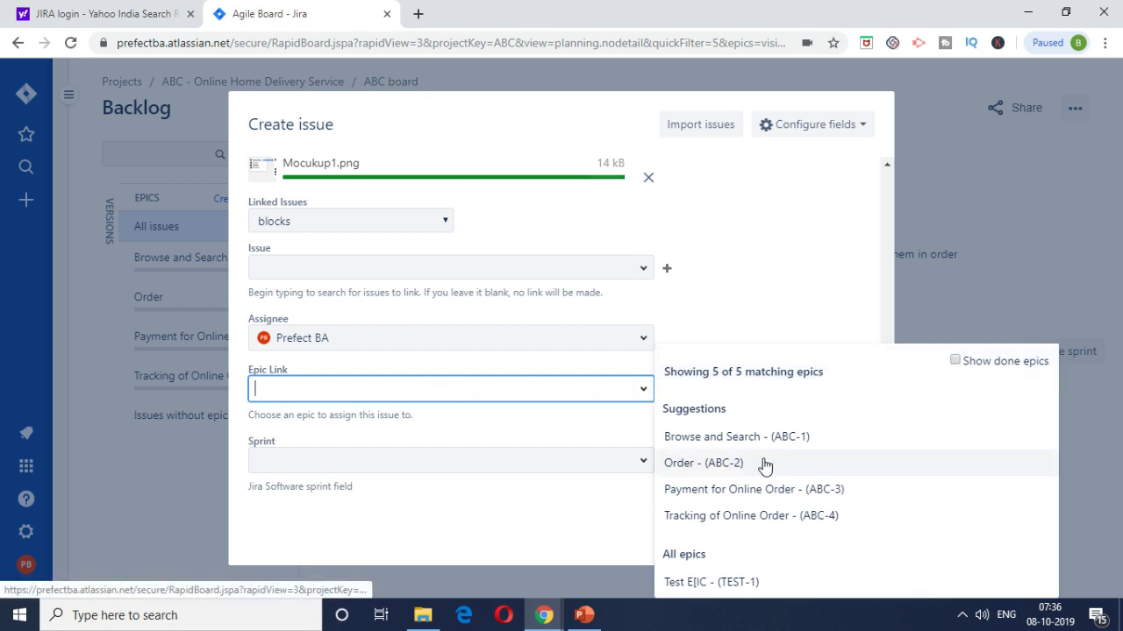
pyautogui.click(585, 615)
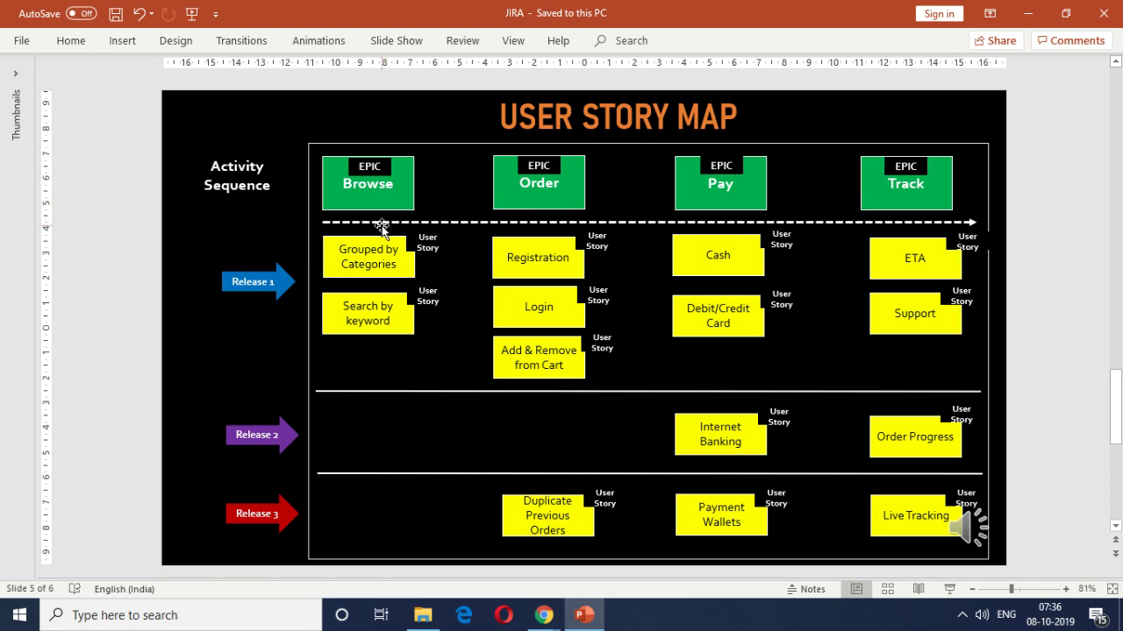
pyautogui.hotkey('alt', 'Tab')
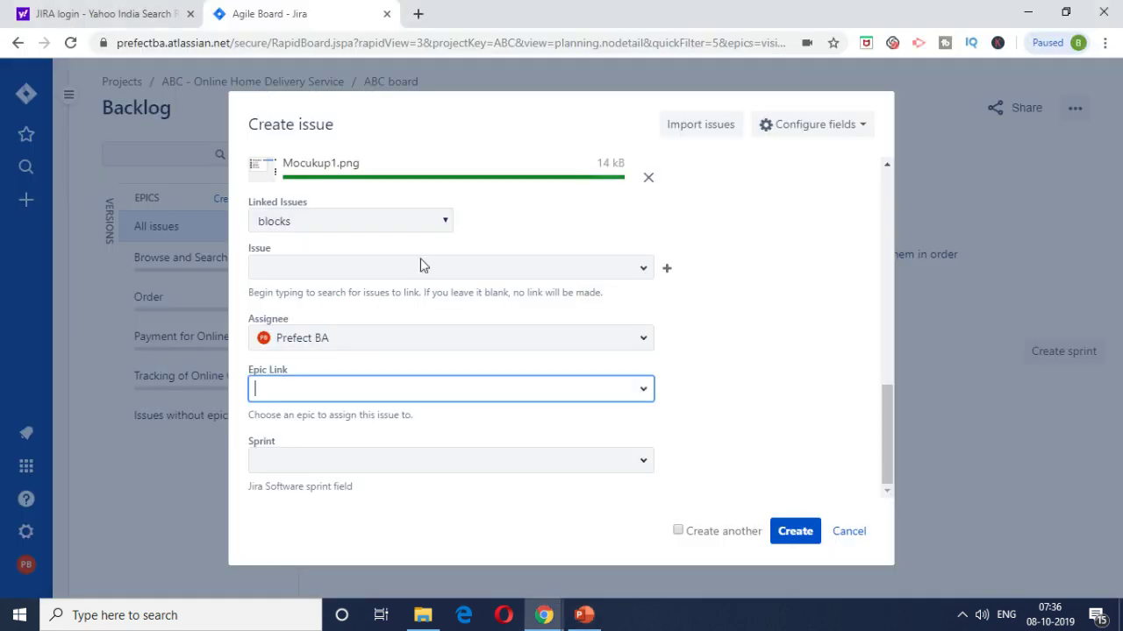
pyautogui.click(644, 394)
pyautogui.click(749, 435)
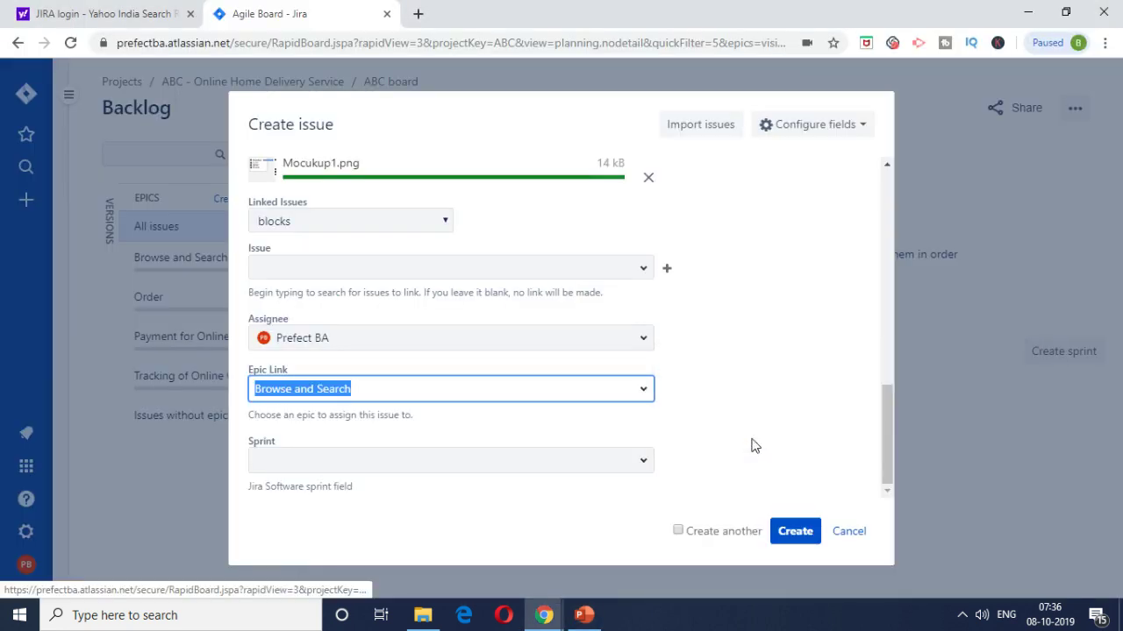
pyautogui.click(730, 400)
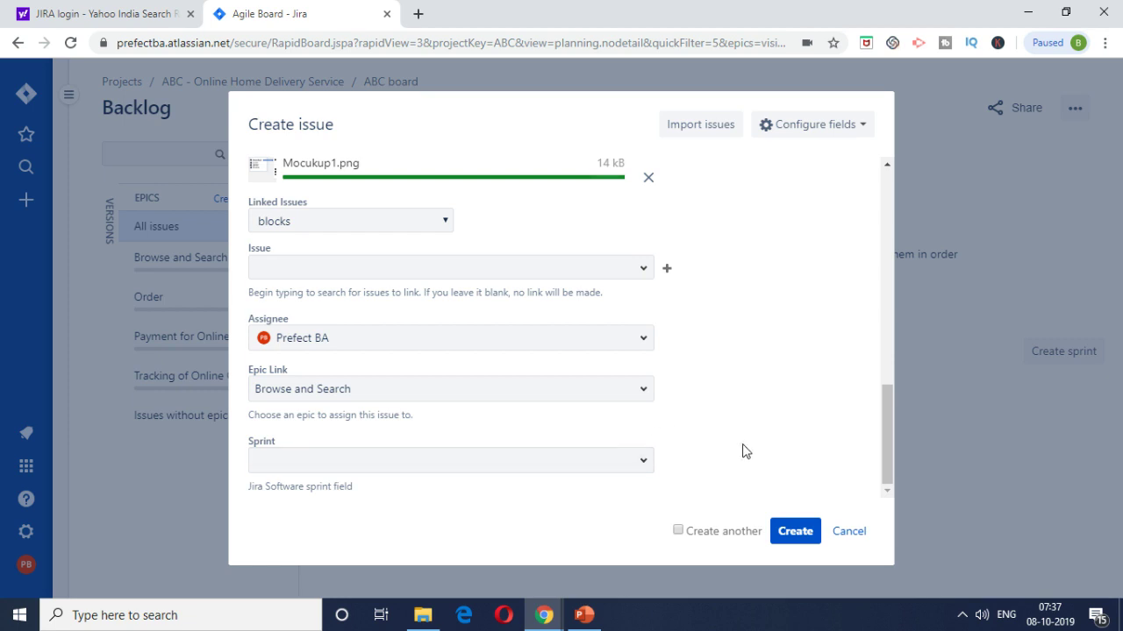
pyautogui.click(795, 531)
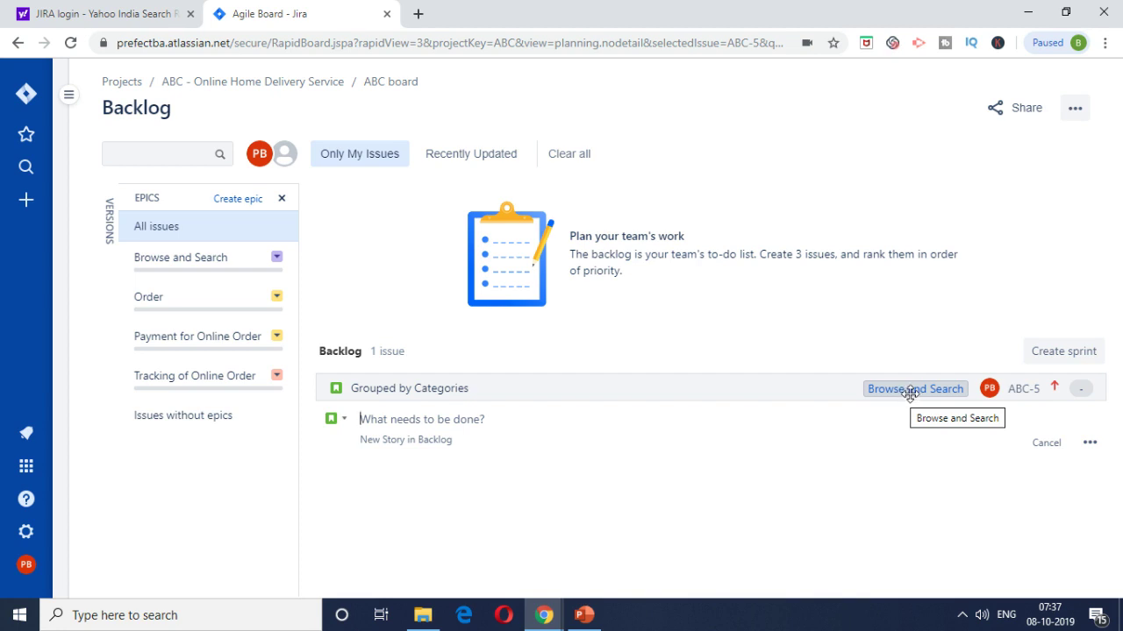
# Step: Open the details of the Grouped by Categories story and look through its available actions
pyautogui.click(1023, 394)
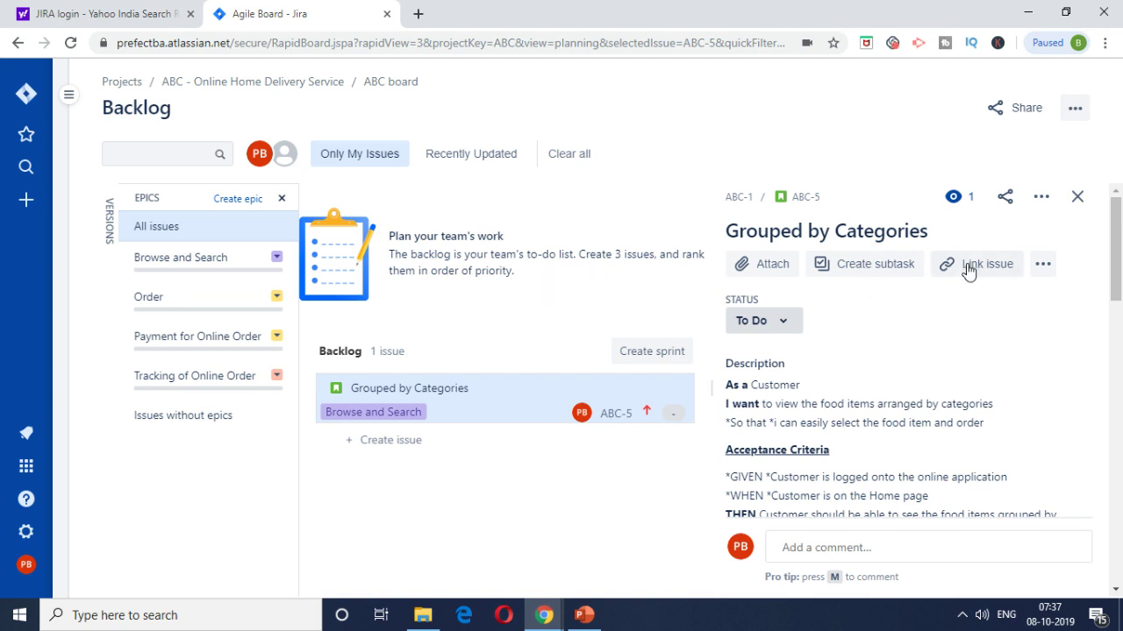
pyautogui.click(1041, 265)
pyautogui.scroll(-1, 980, 319)
pyautogui.click(1040, 198)
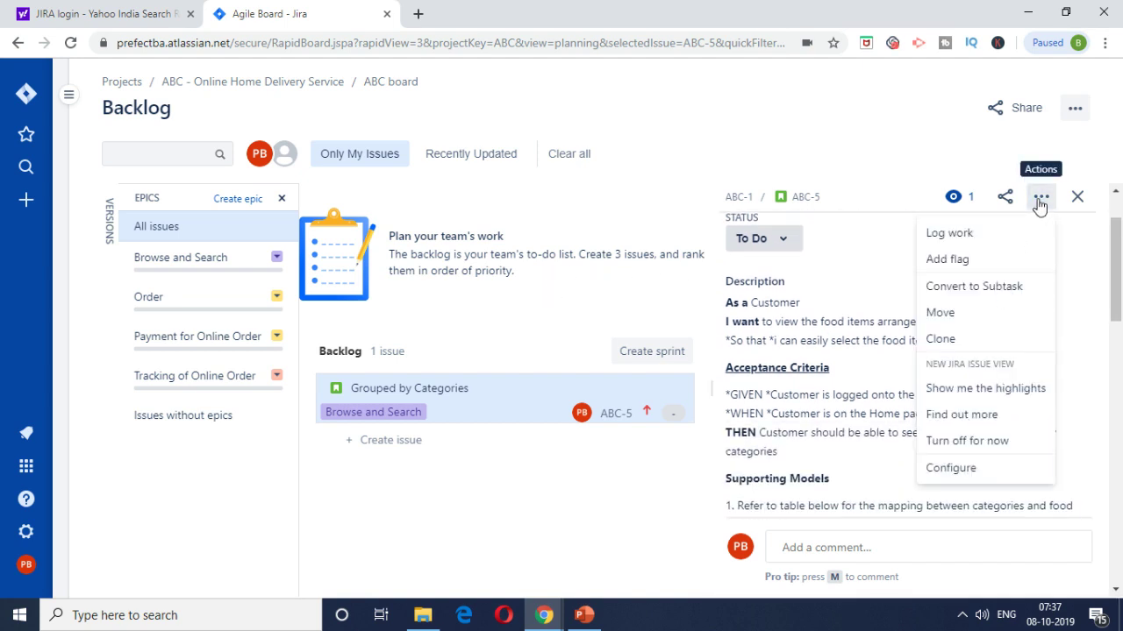
pyautogui.click(1039, 205)
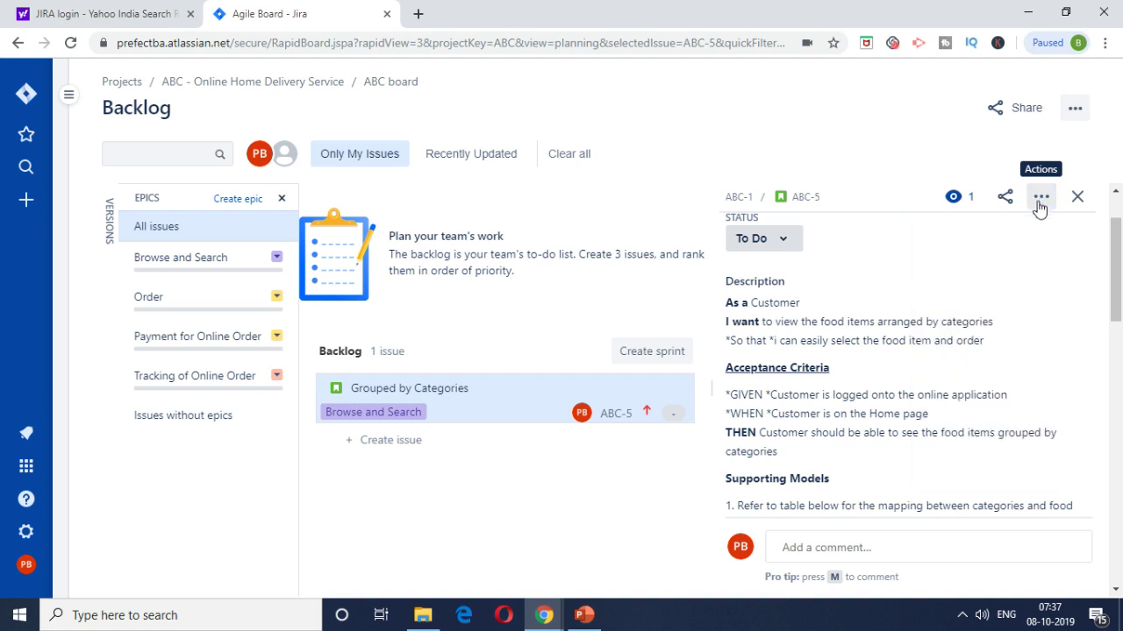
# Step: Review the story's description, acceptance criteria and supporting models table, and preview the attached mockup image
pyautogui.scroll(1, 988, 335)
pyautogui.scroll(-1, 846, 361)
pyautogui.scroll(1, 787, 300)
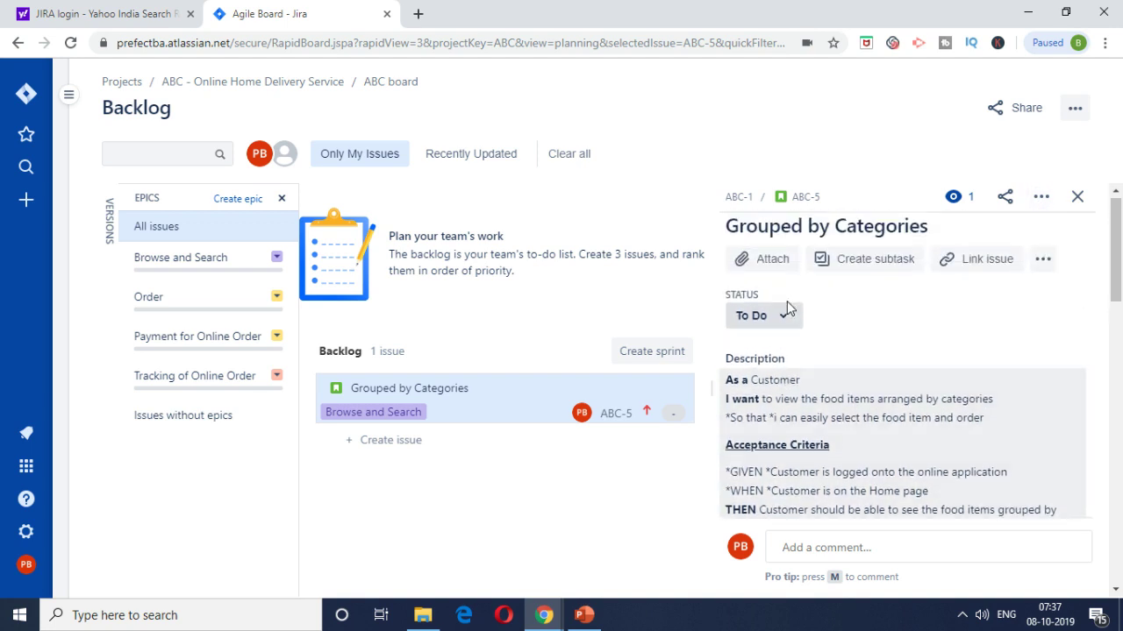
pyautogui.scroll(-2, 790, 298)
pyautogui.scroll(1, 769, 245)
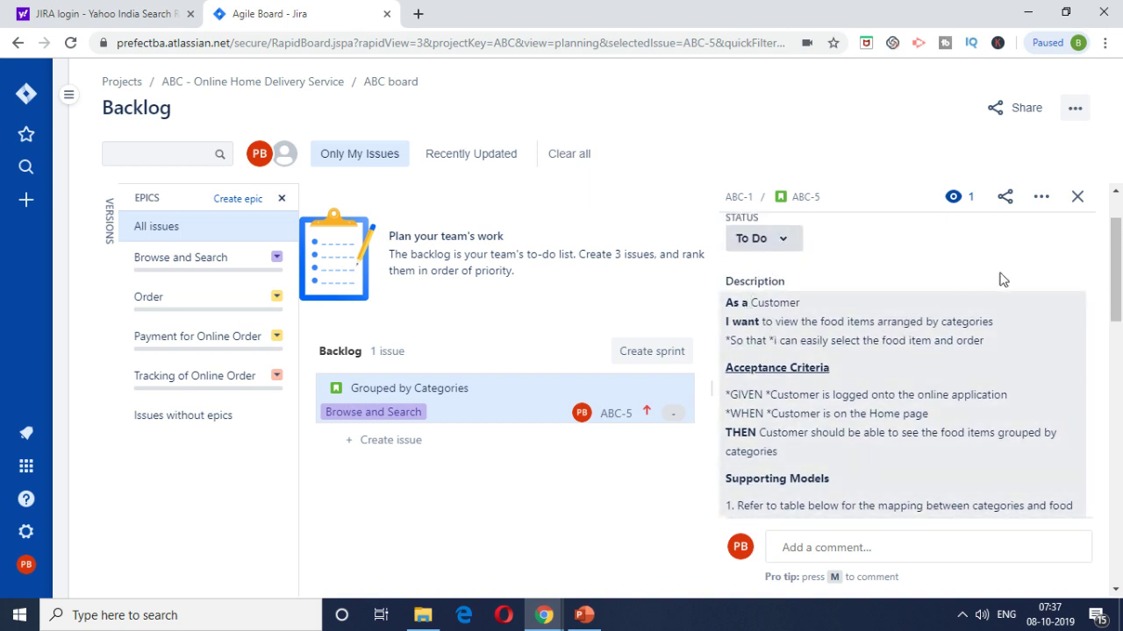
pyautogui.scroll(-1, 1010, 309)
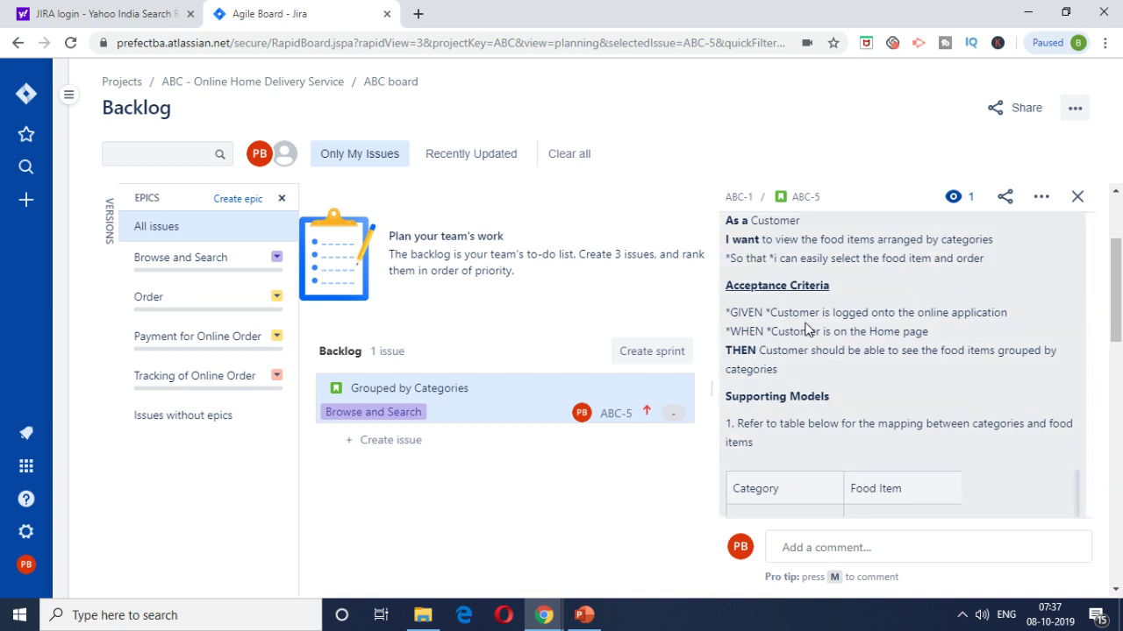
pyautogui.scroll(-3, 923, 366)
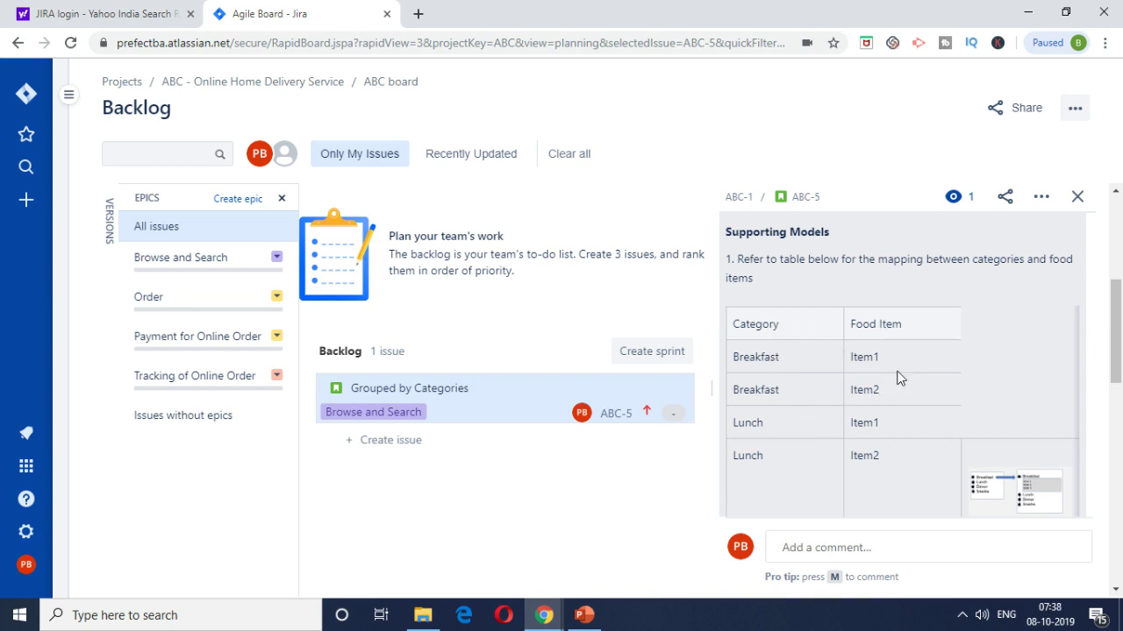
pyautogui.scroll(-2, 898, 386)
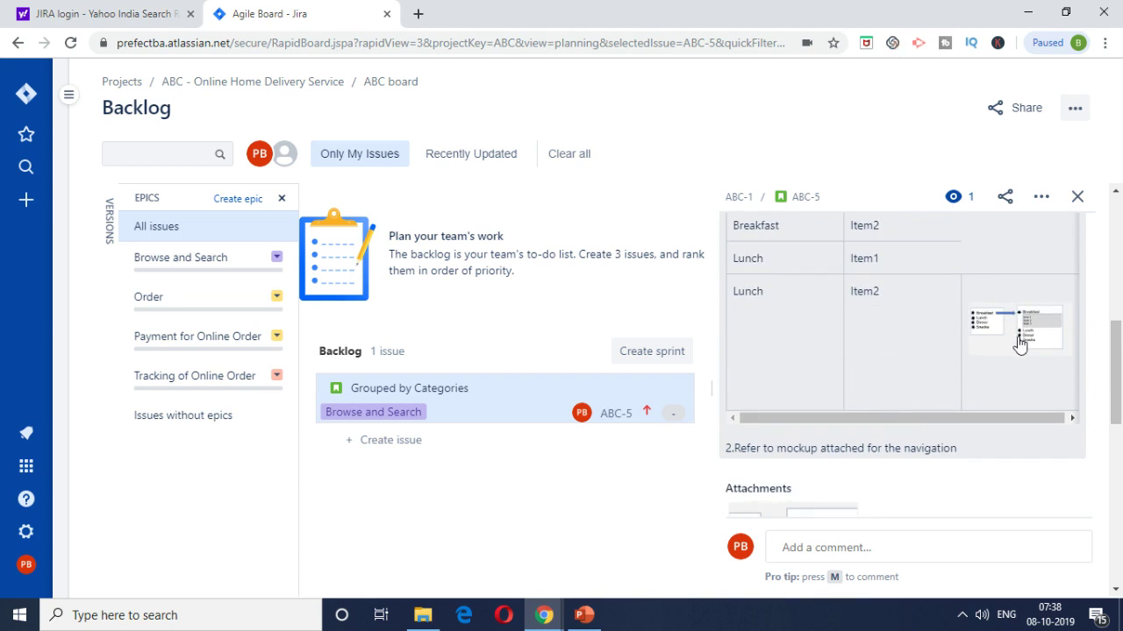
pyautogui.scroll(-4, 1020, 343)
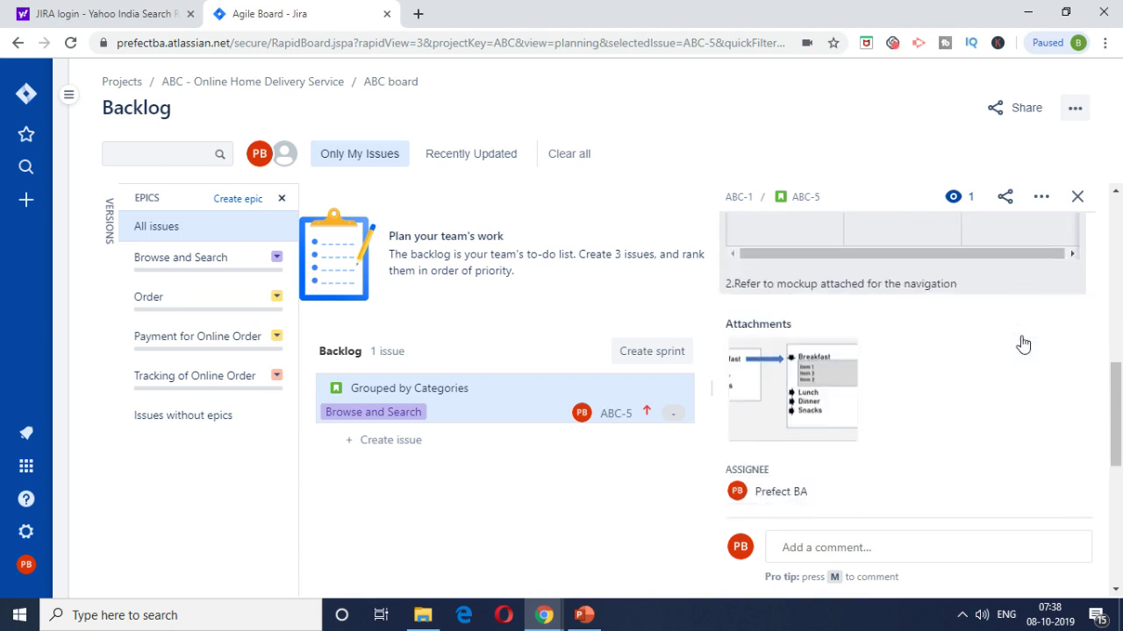
pyautogui.click(792, 384)
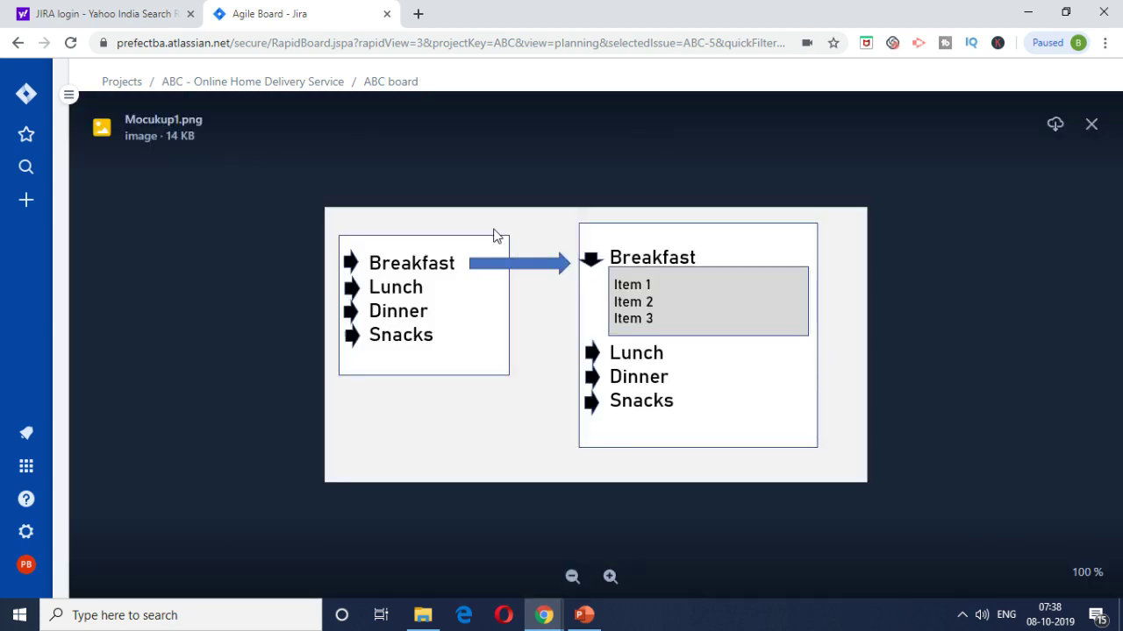
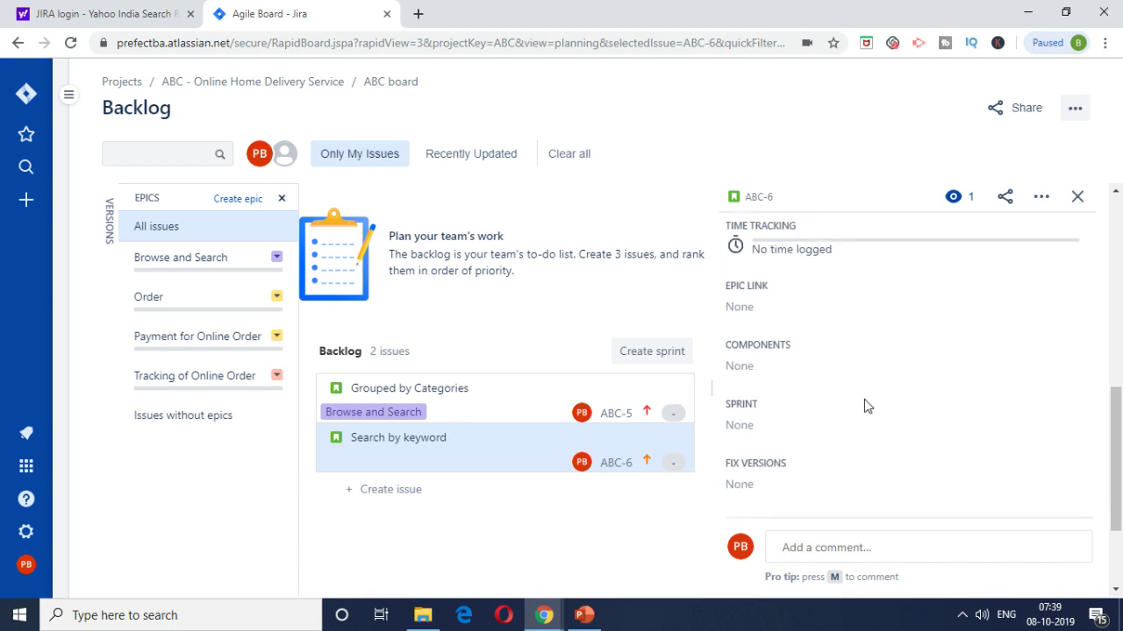
# Step: Set the epic link of the Search by keyword story to Browse and Search and close its details
pyautogui.scroll(1, 865, 403)
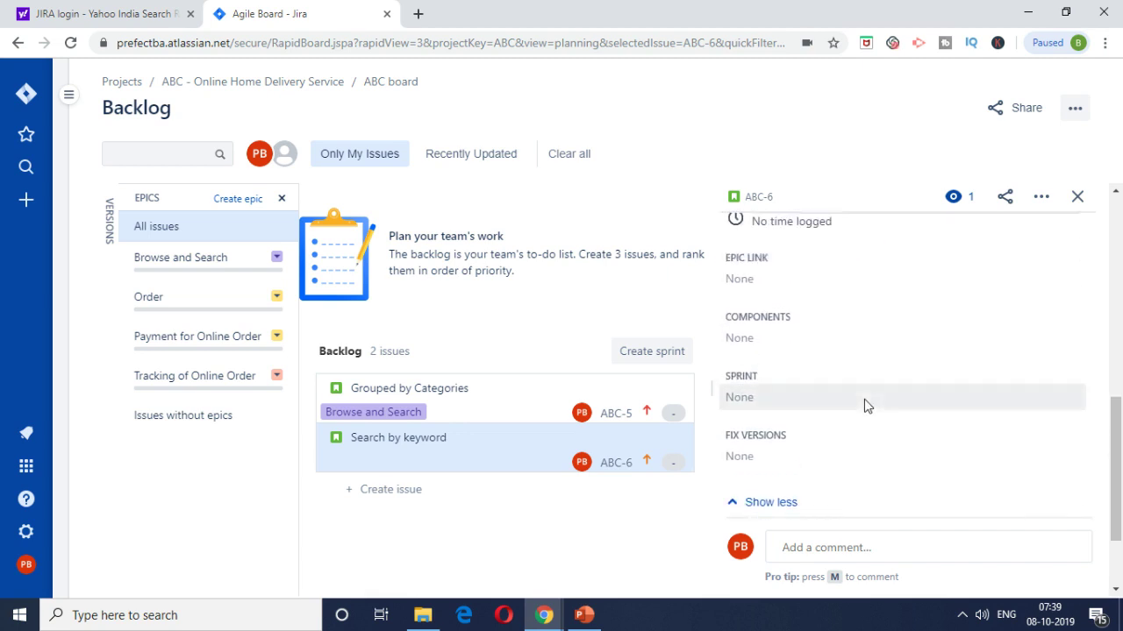
pyautogui.click(740, 274)
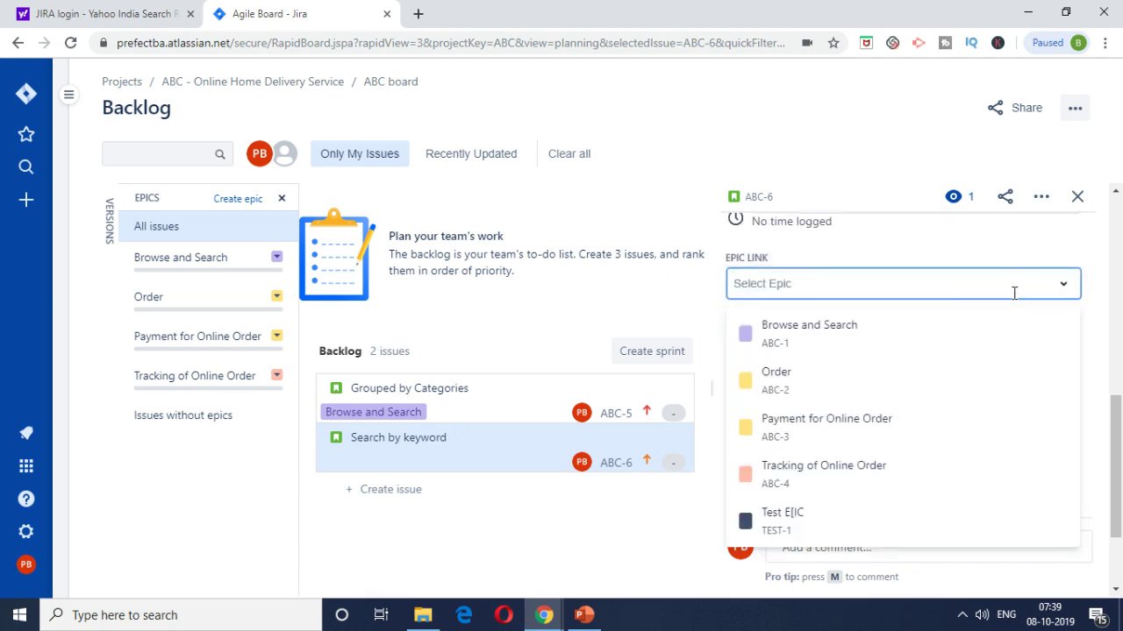
pyautogui.click(892, 334)
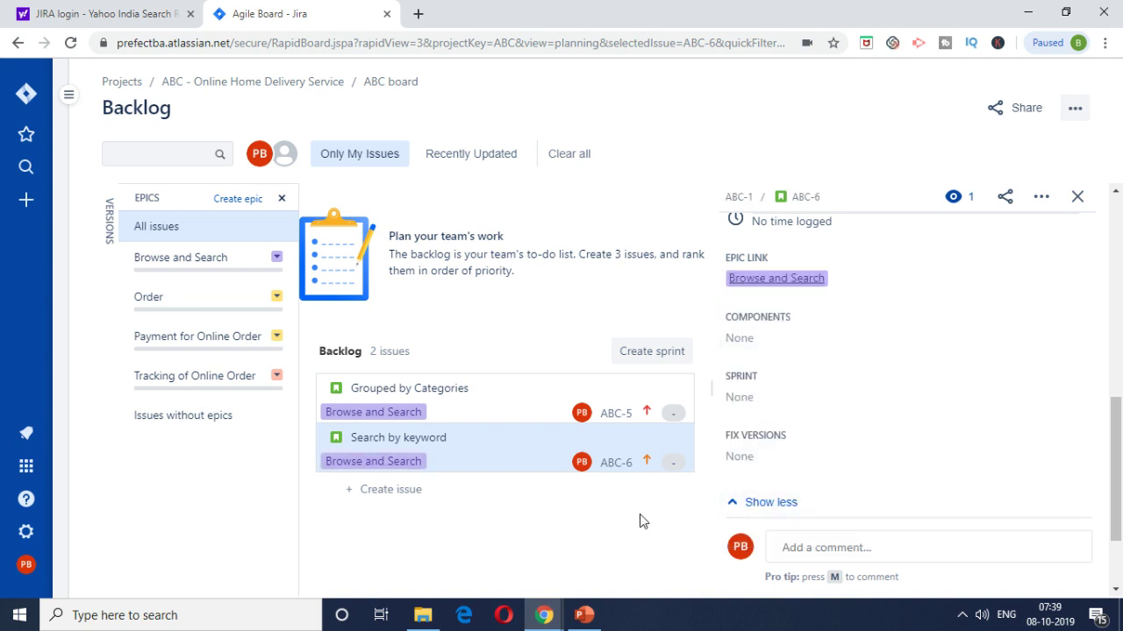
pyautogui.click(1077, 197)
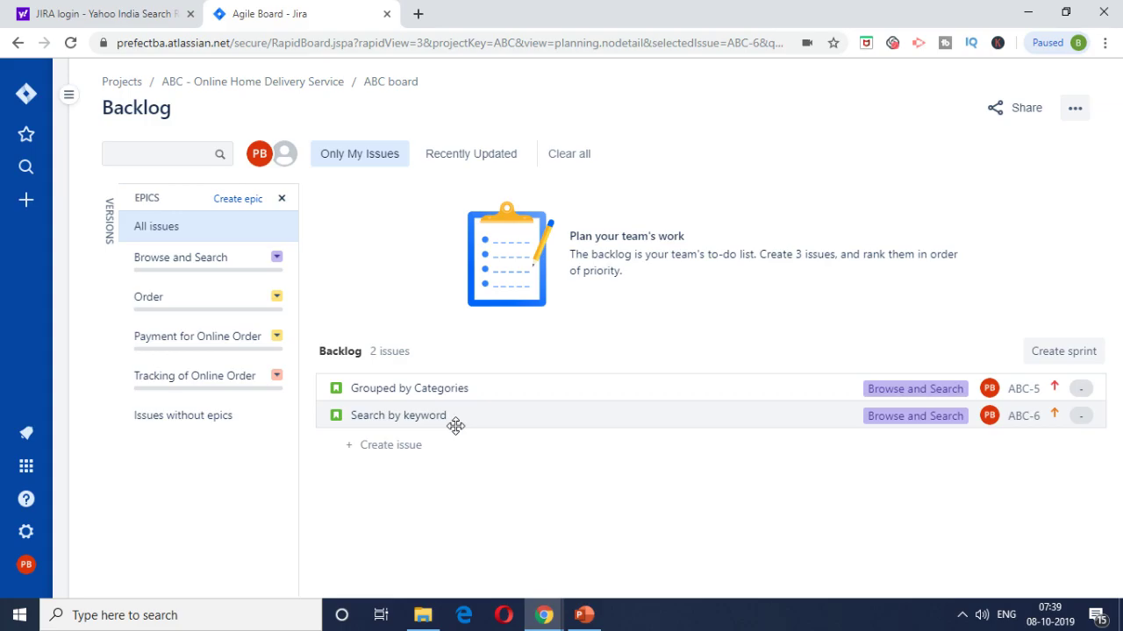
# Step: Copy the Registration story title from the PowerPoint user story map and enter it as a new story in the Jira backlog
pyautogui.hotkey('alt', 'Tab')
pyautogui.click(406, 355)
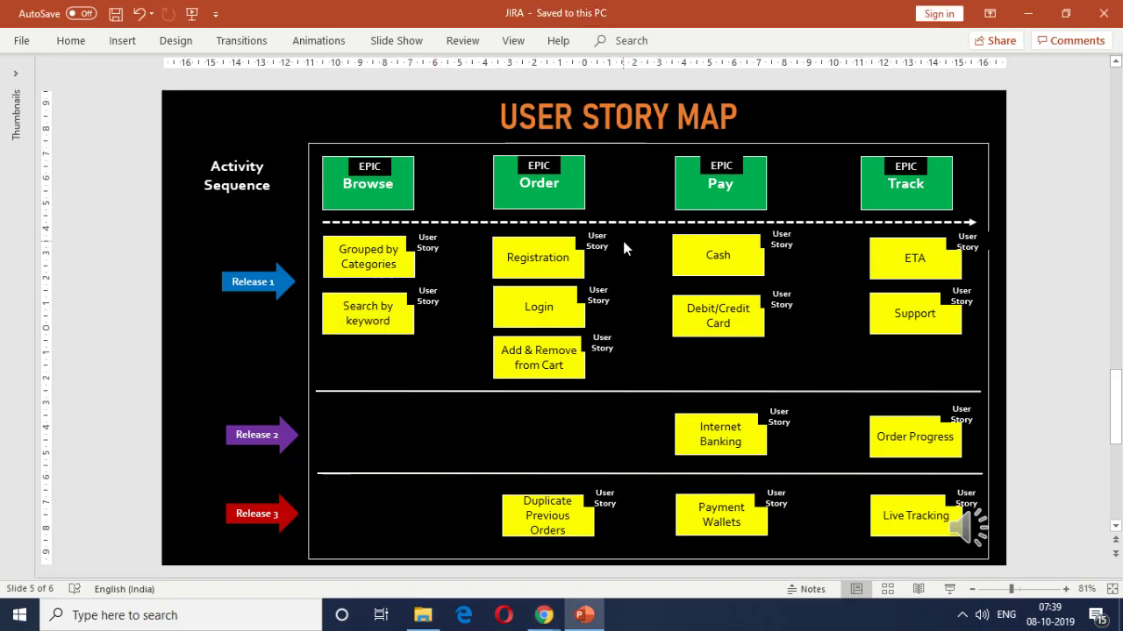
pyautogui.hotkey('alt', 'Tab')
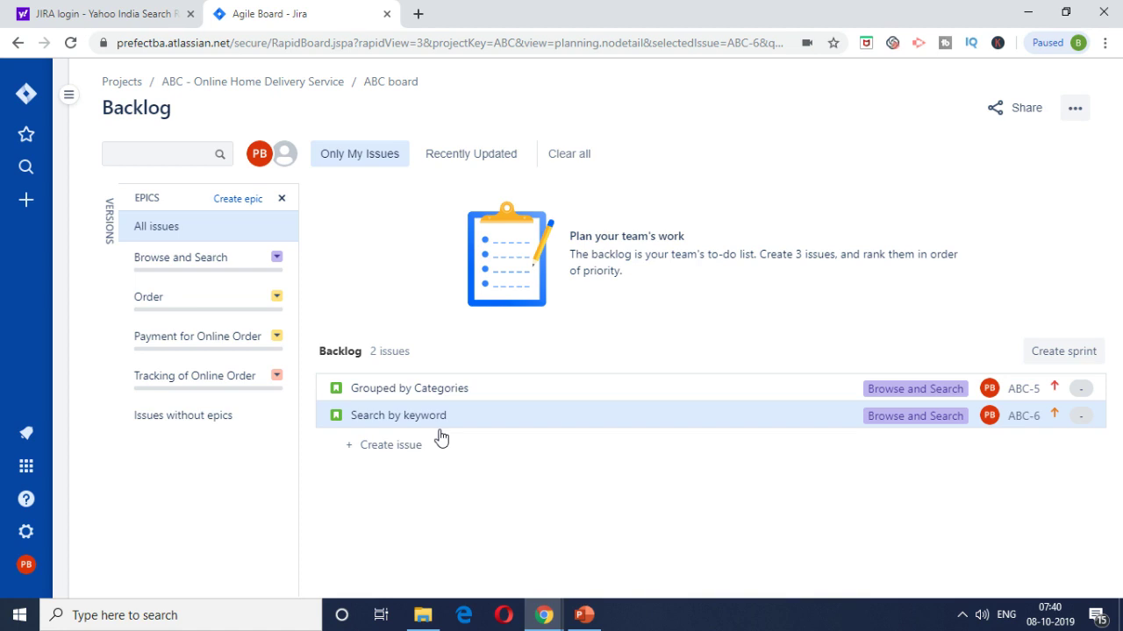
pyautogui.hotkey('alt', 'Tab')
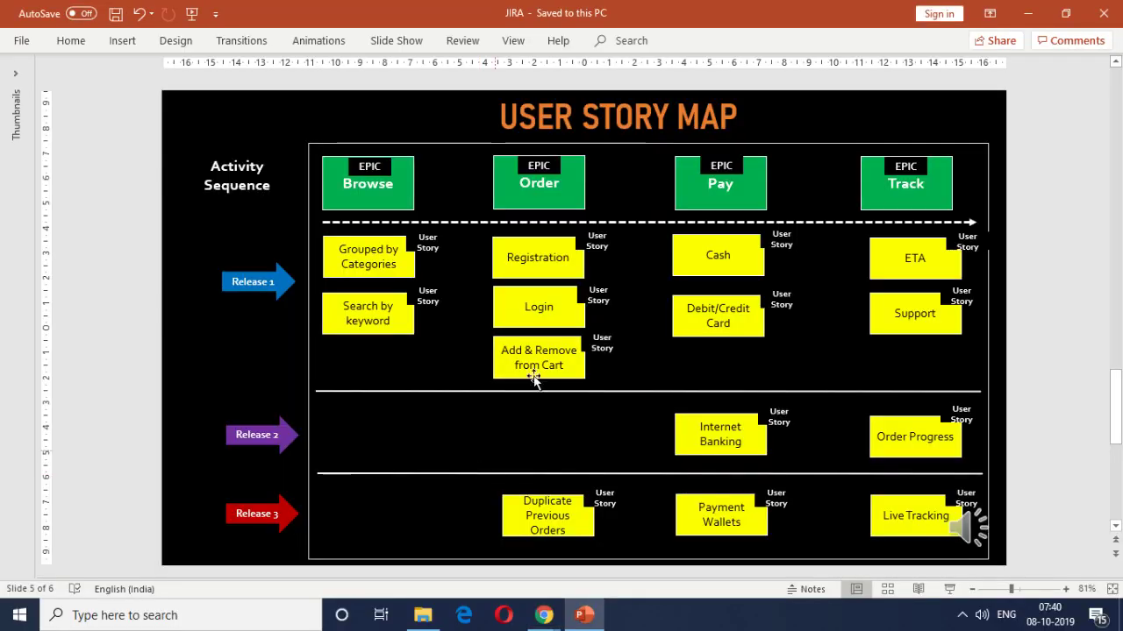
pyautogui.click(566, 257)
pyautogui.doubleClick(566, 257)
pyautogui.hotkey('ctrl', 'c')
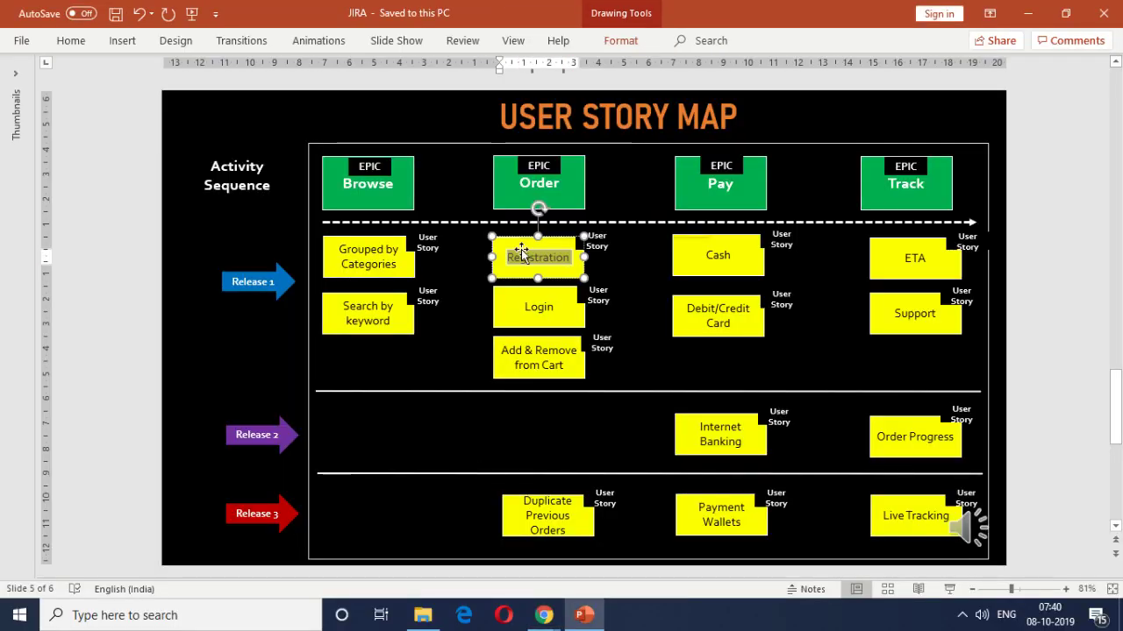
pyautogui.hotkey('alt', 'Tab')
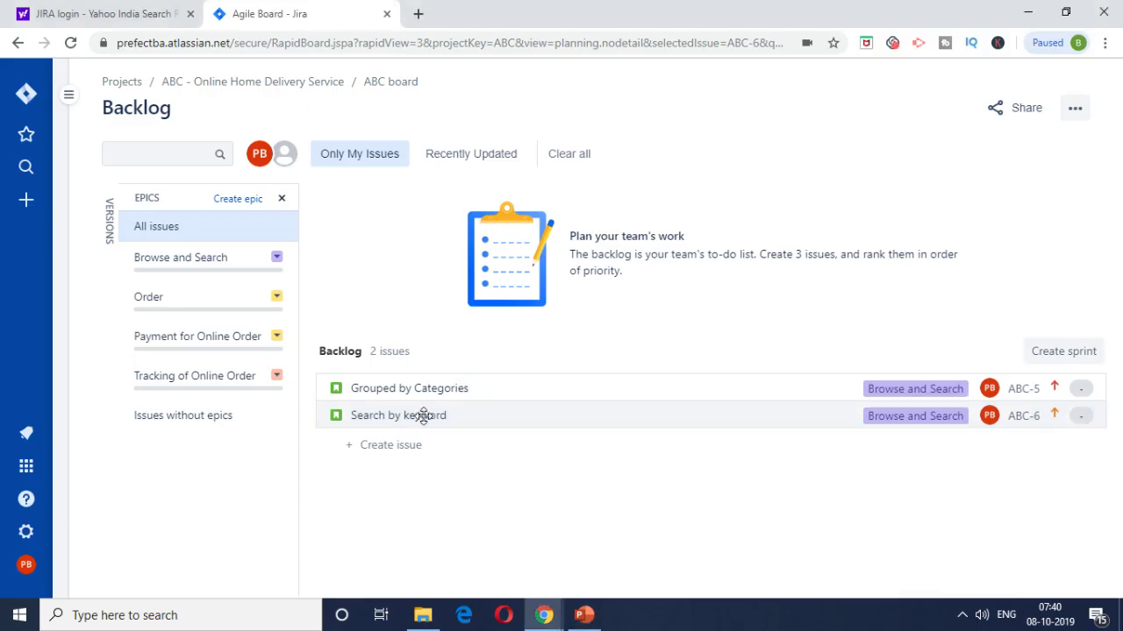
pyautogui.click(398, 454)
pyautogui.hotkey('ctrl', 'v')
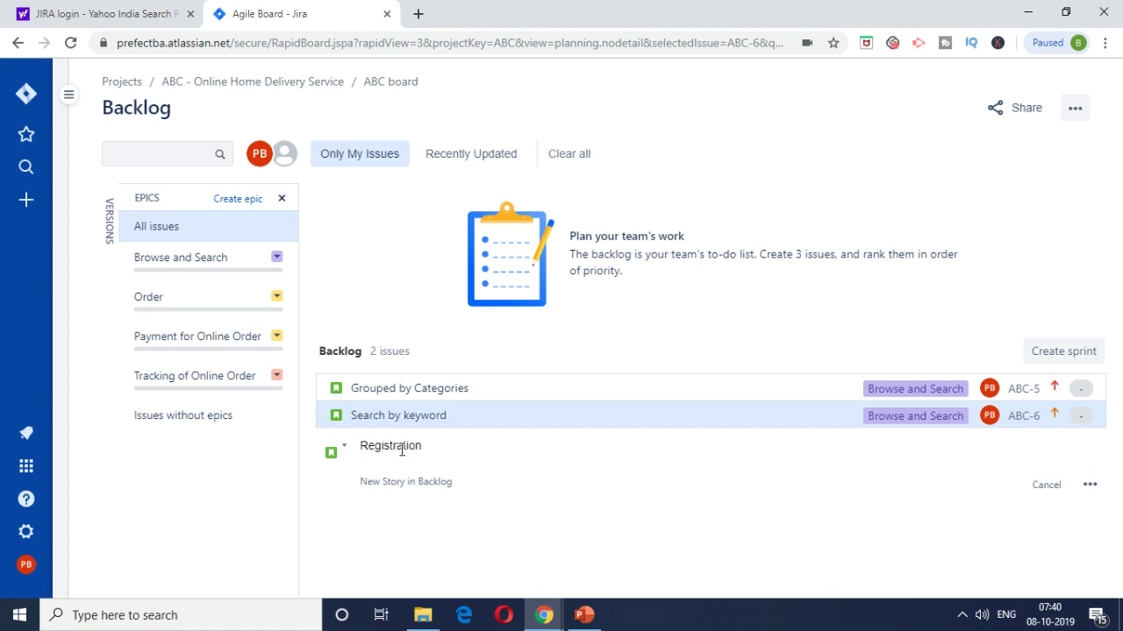
# Step: Link the Registration story to the Order epic in its full creation form, create it and dismiss the sprint tip
pyautogui.click(1090, 485)
pyautogui.scroll(-10, 787, 415)
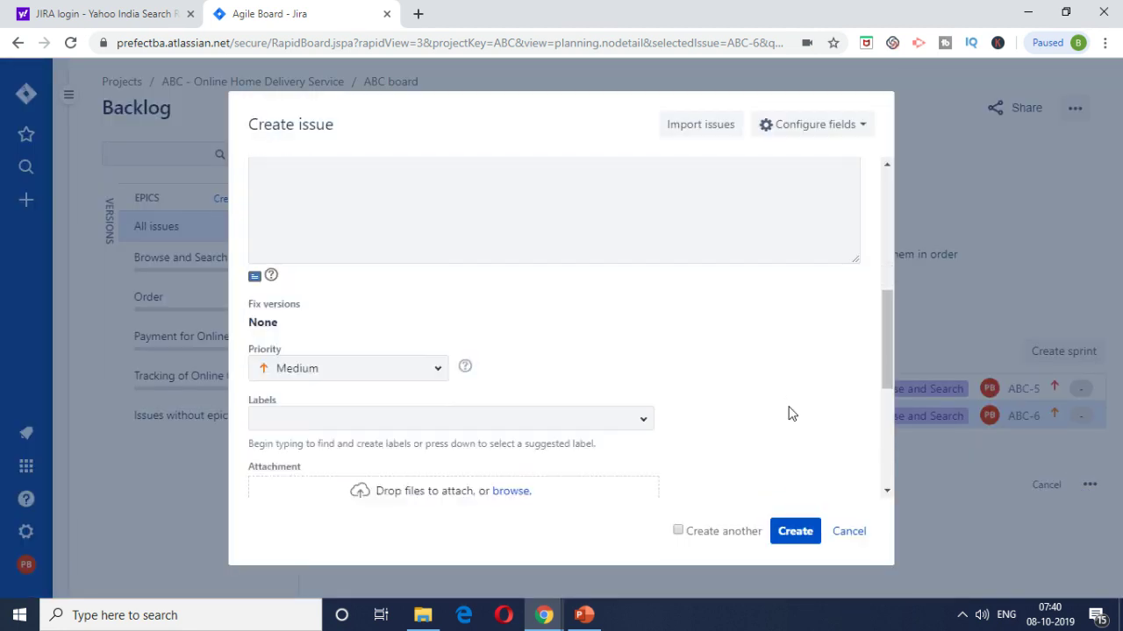
pyautogui.click(643, 390)
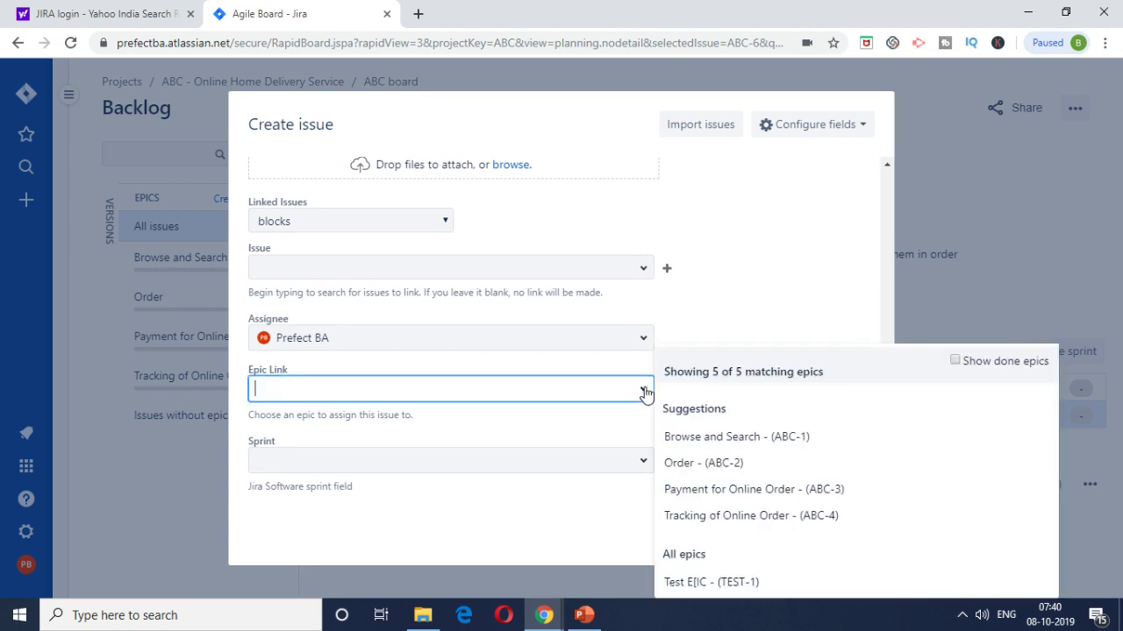
pyautogui.click(712, 463)
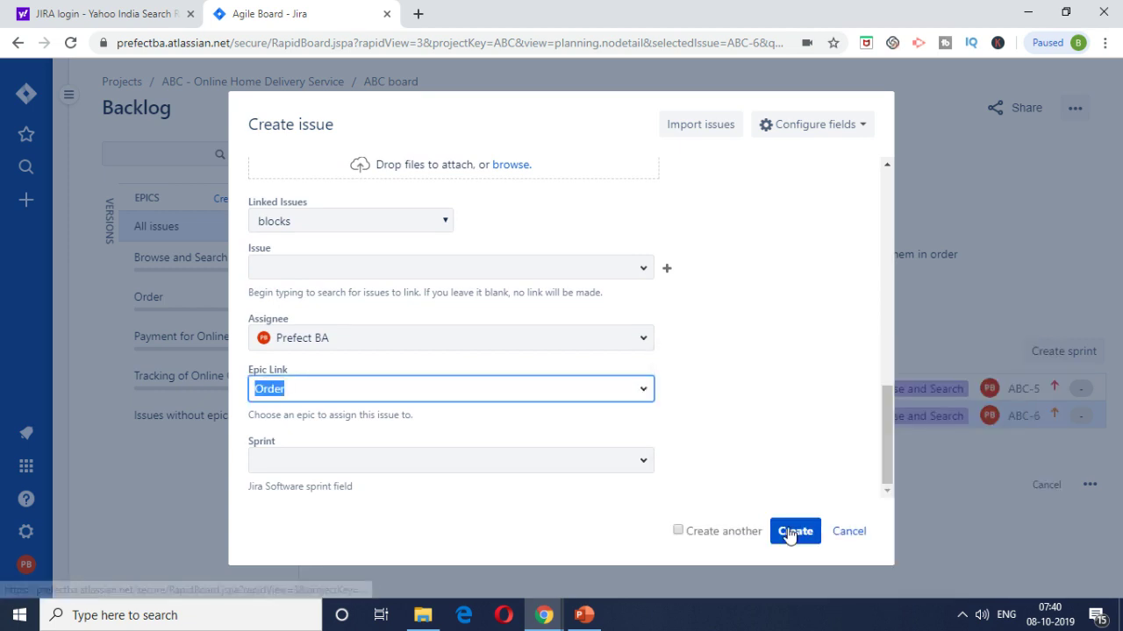
pyautogui.click(806, 541)
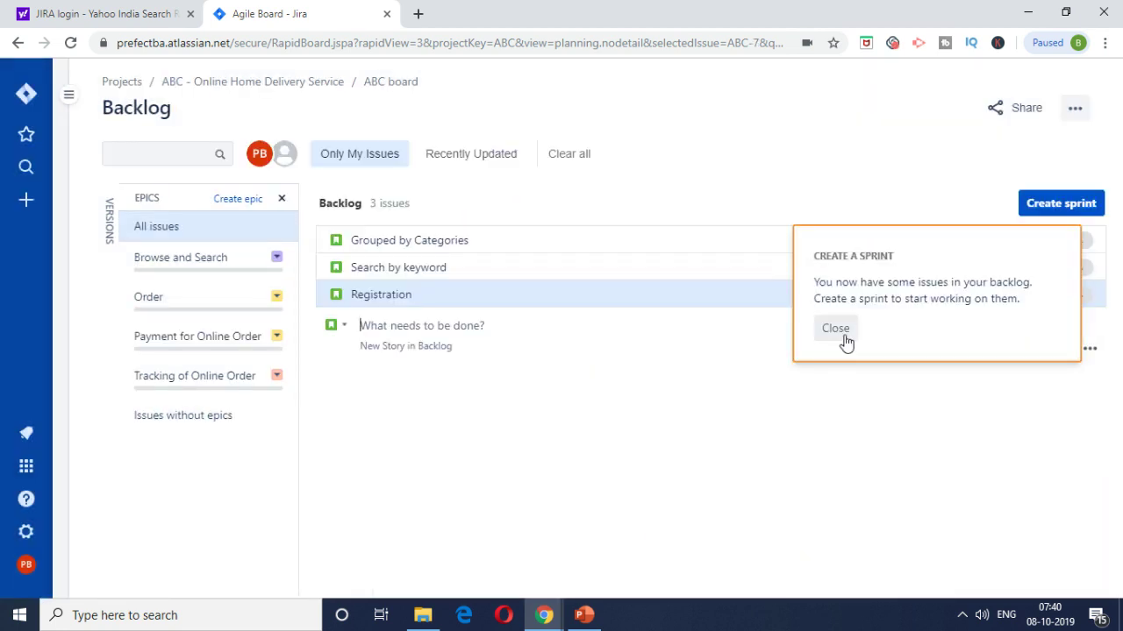
pyautogui.click(839, 337)
# Step: Copy the Login title from the PowerPoint story map and enter it as a new story in the Jira backlog
pyautogui.hotkey('alt', 'Tab')
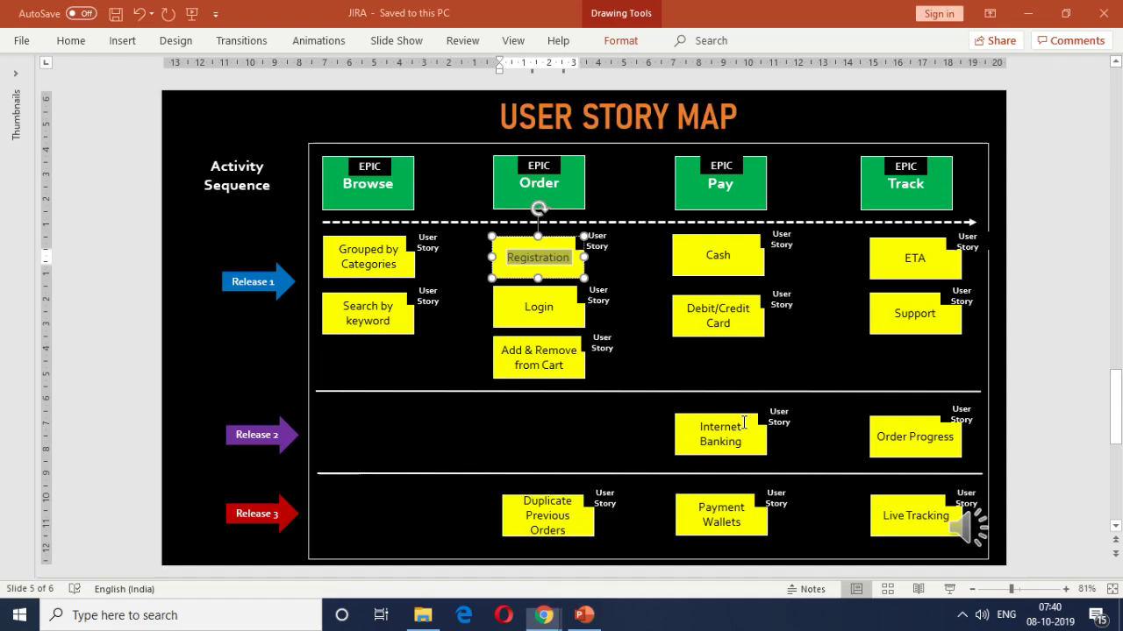
pyautogui.doubleClick(537, 307)
pyautogui.hotkey('ctrl', 'c')
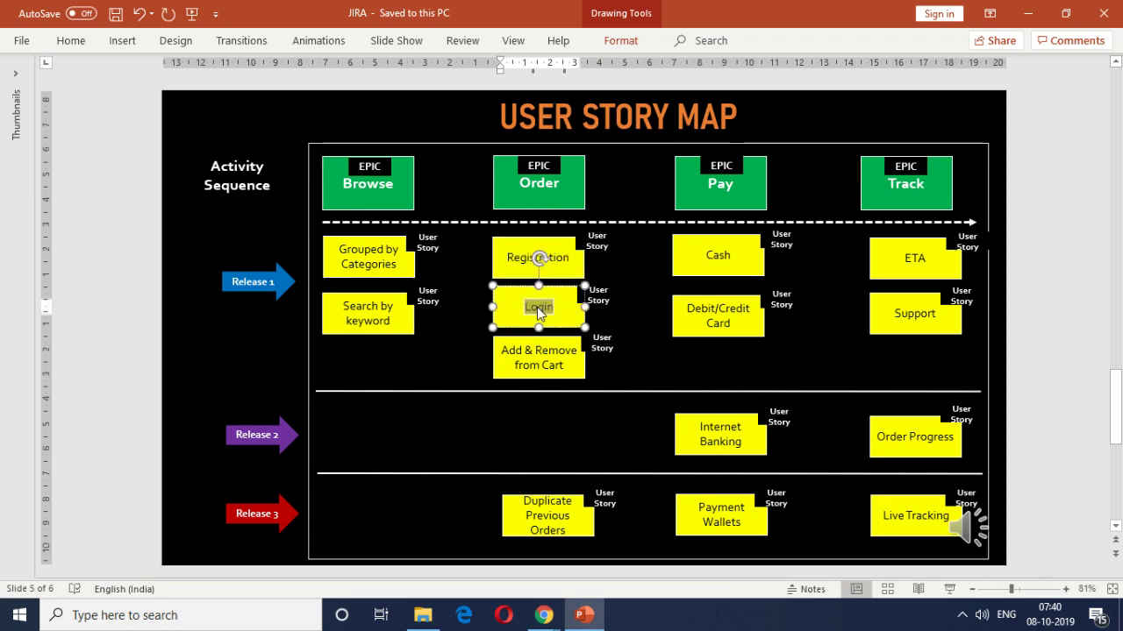
pyautogui.hotkey('alt', 'Tab')
pyautogui.click(379, 327)
pyautogui.hotkey('ctrl', 'v')
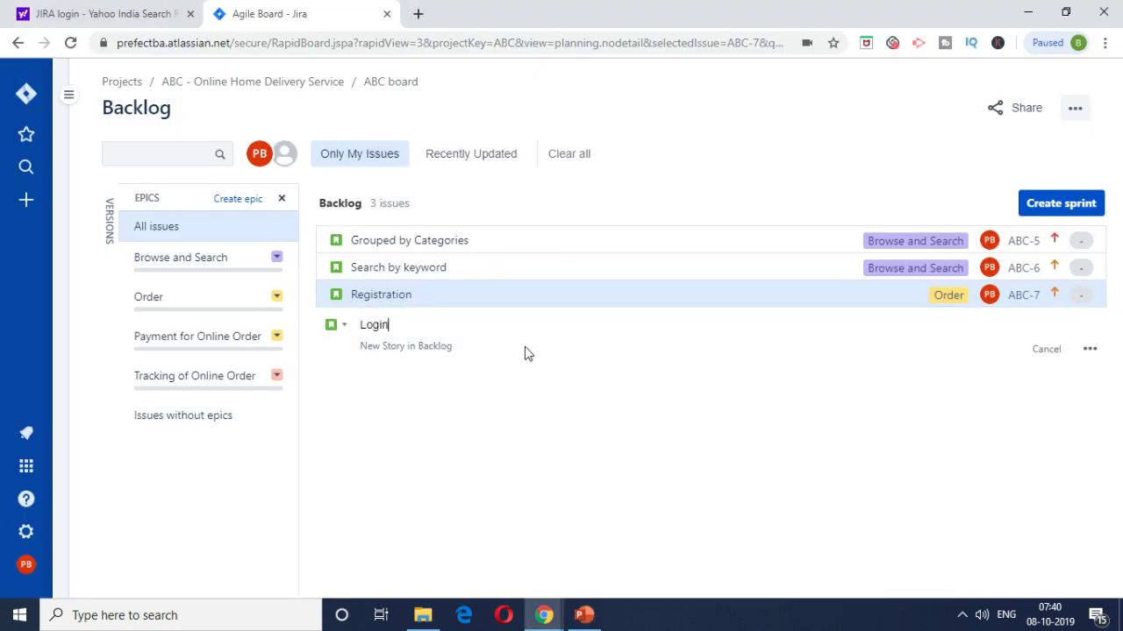
# Step: Set the Login story's epic link to Order in the full creation form and create the issue
pyautogui.click(1095, 353)
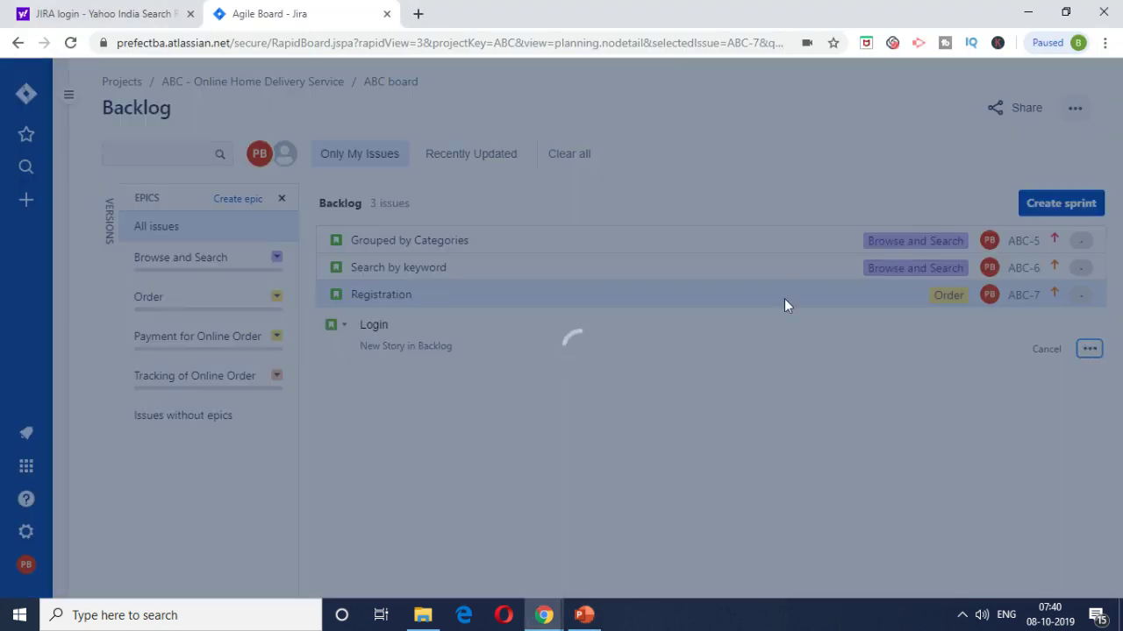
pyautogui.scroll(-2, 692, 281)
pyautogui.scroll(-5, 676, 281)
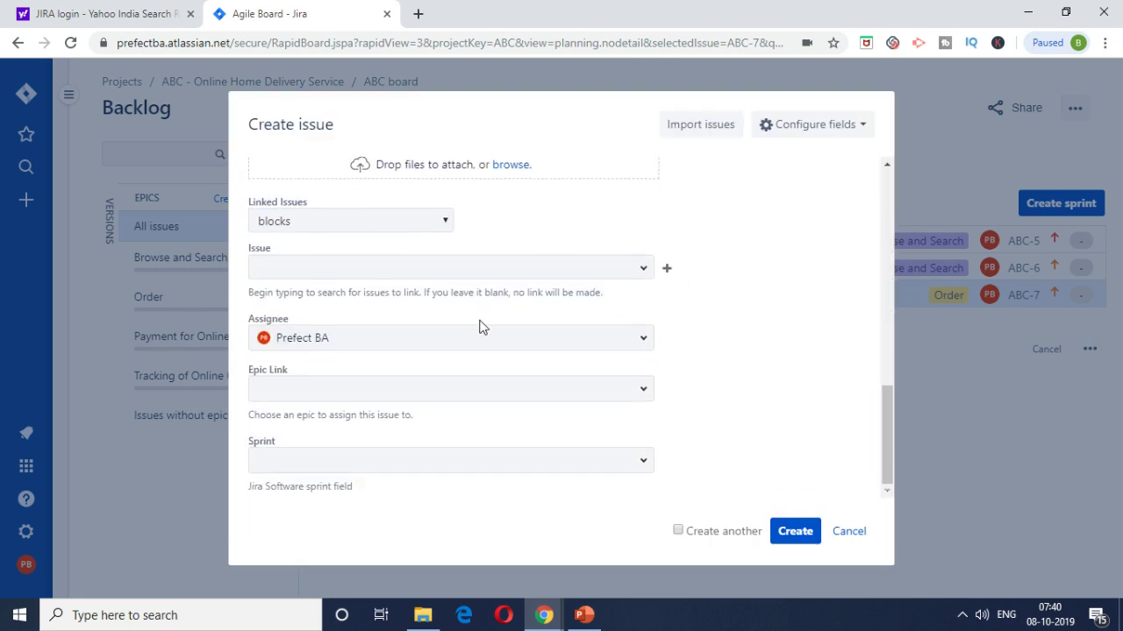
pyautogui.click(519, 386)
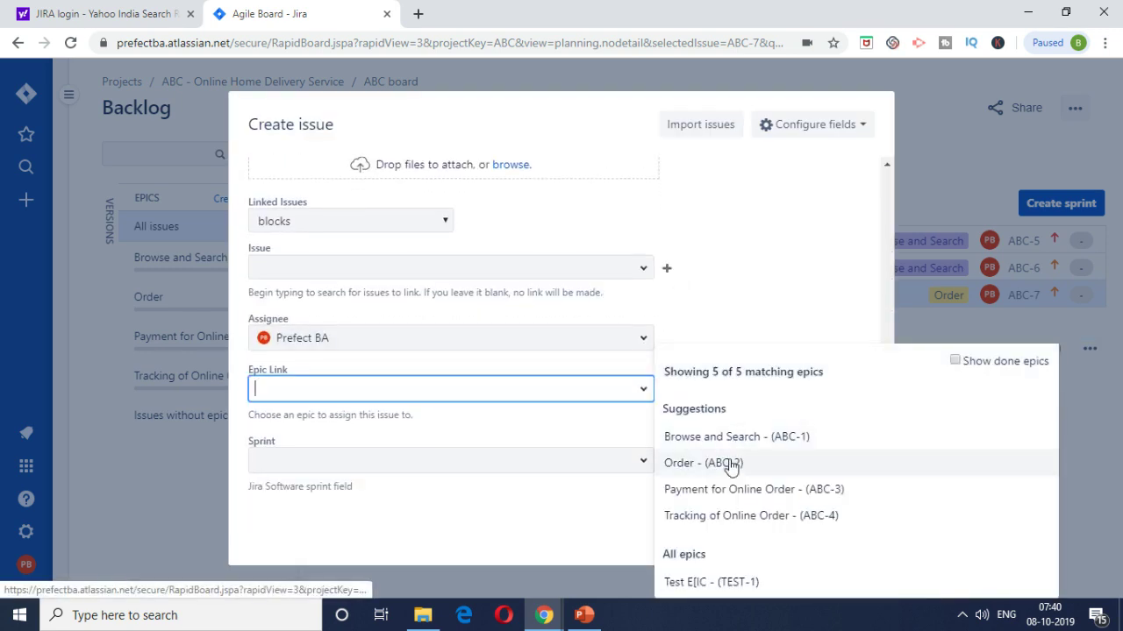
pyautogui.click(730, 463)
pyautogui.click(796, 531)
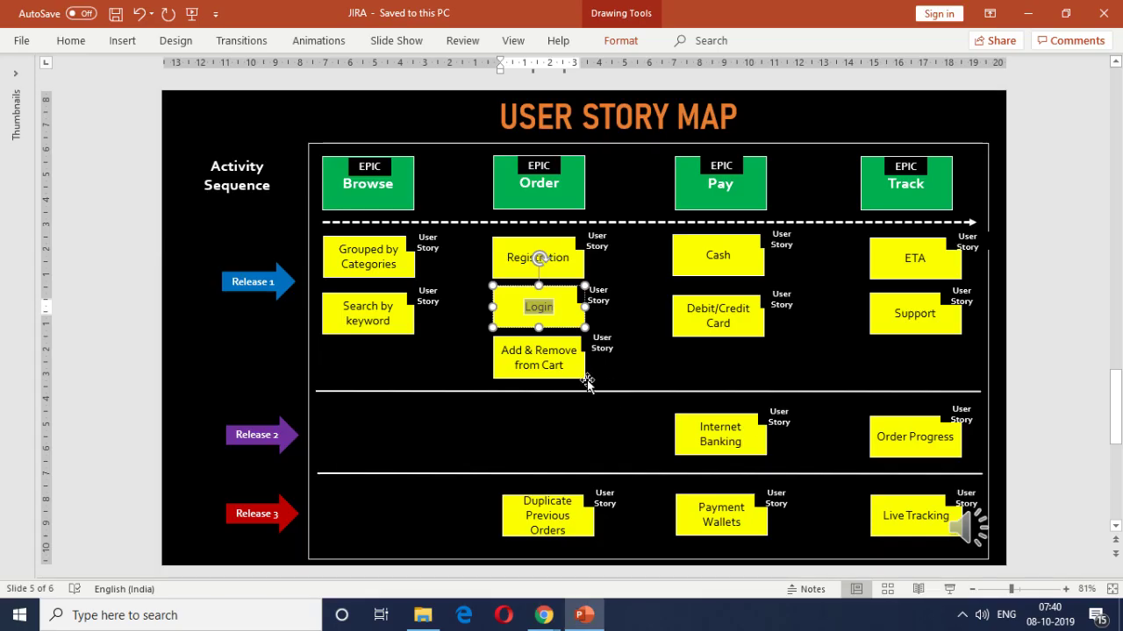
# Step: Copy "Add & Remove from Cart" from the PowerPoint story map into a new Jira backlog story, removing the extra line break
pyautogui.moveTo(572, 367); pyautogui.dragTo(507, 354)
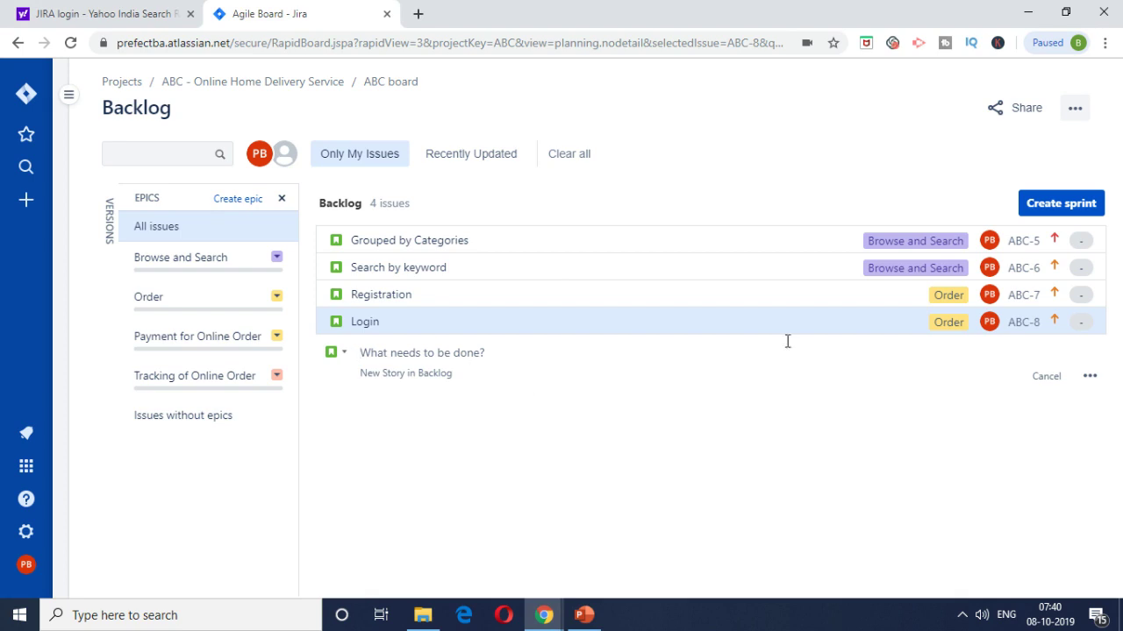
pyautogui.write('Add & Remove from Cart')
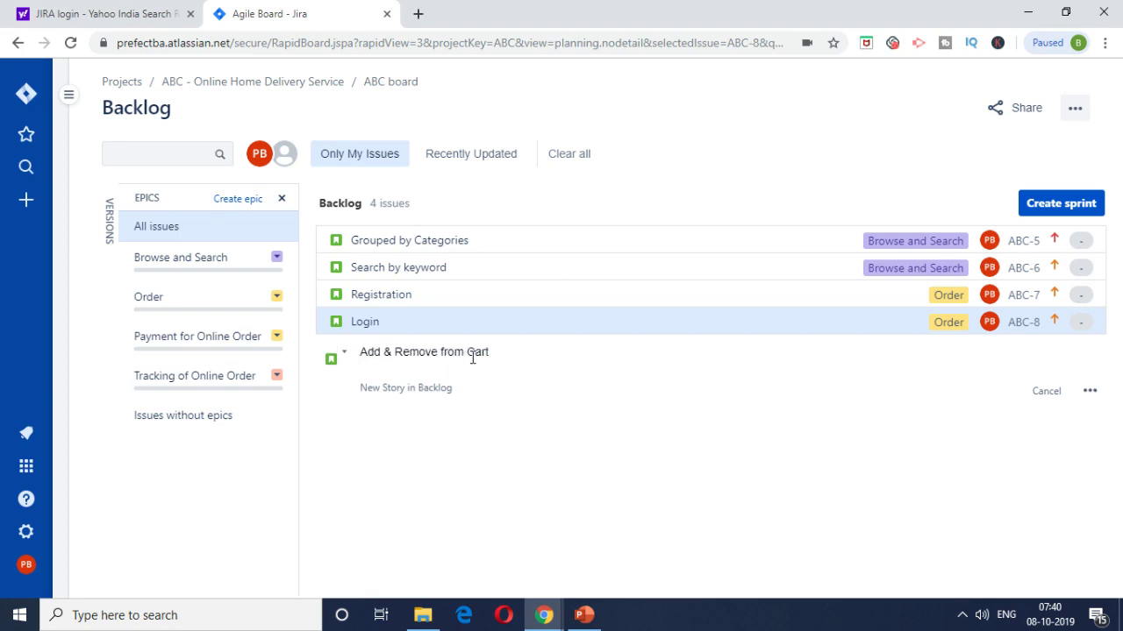
pyautogui.press('BackSpace')
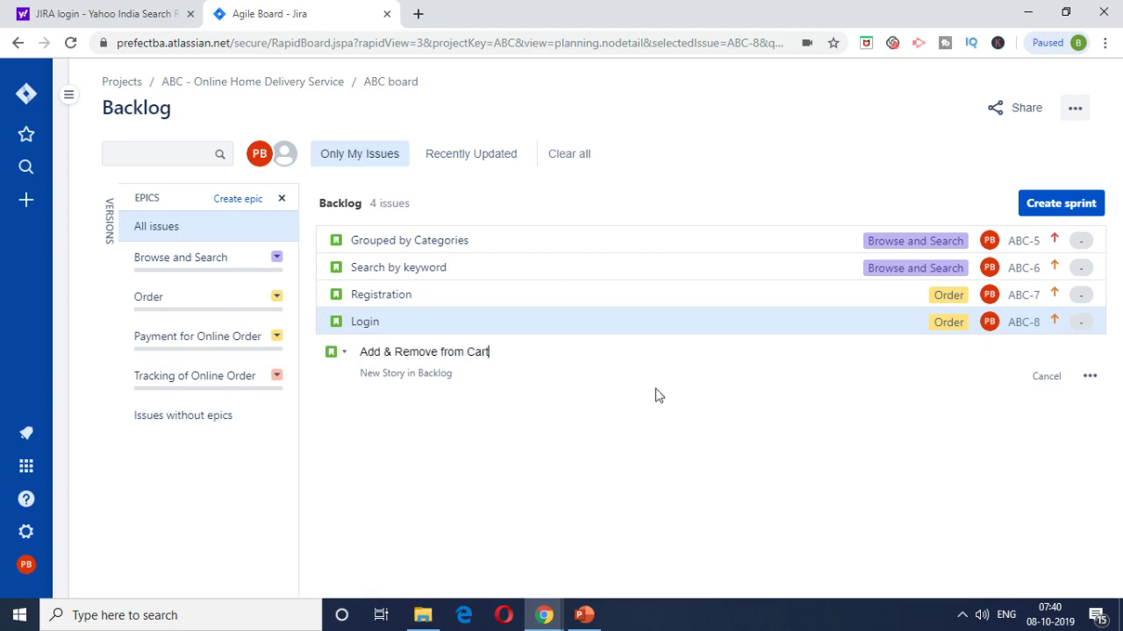
# Step: Set the Add & Remove from Cart story's epic link to Order in the full creation form and create the issue
pyautogui.click(1090, 376)
pyautogui.scroll(-10, 814, 318)
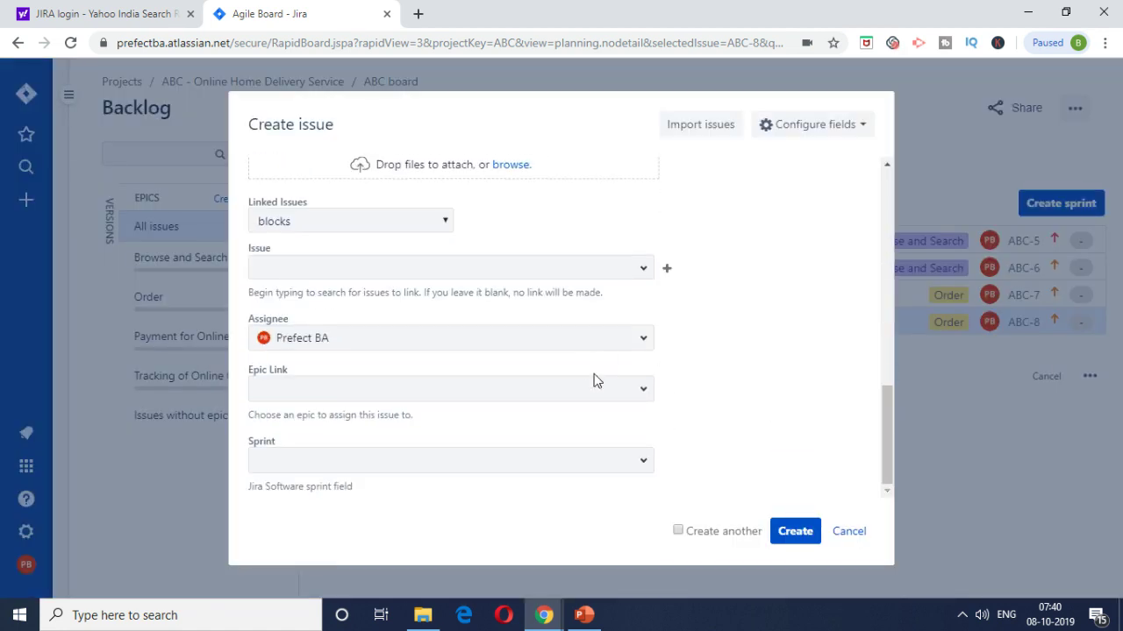
pyautogui.click(643, 392)
pyautogui.click(728, 463)
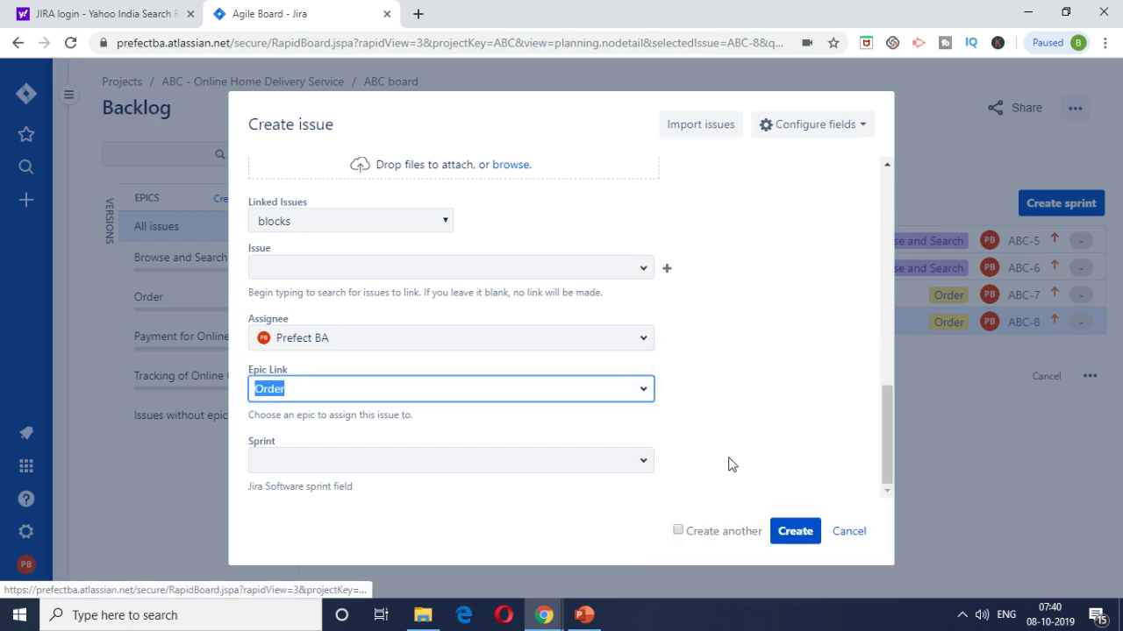
pyautogui.click(794, 532)
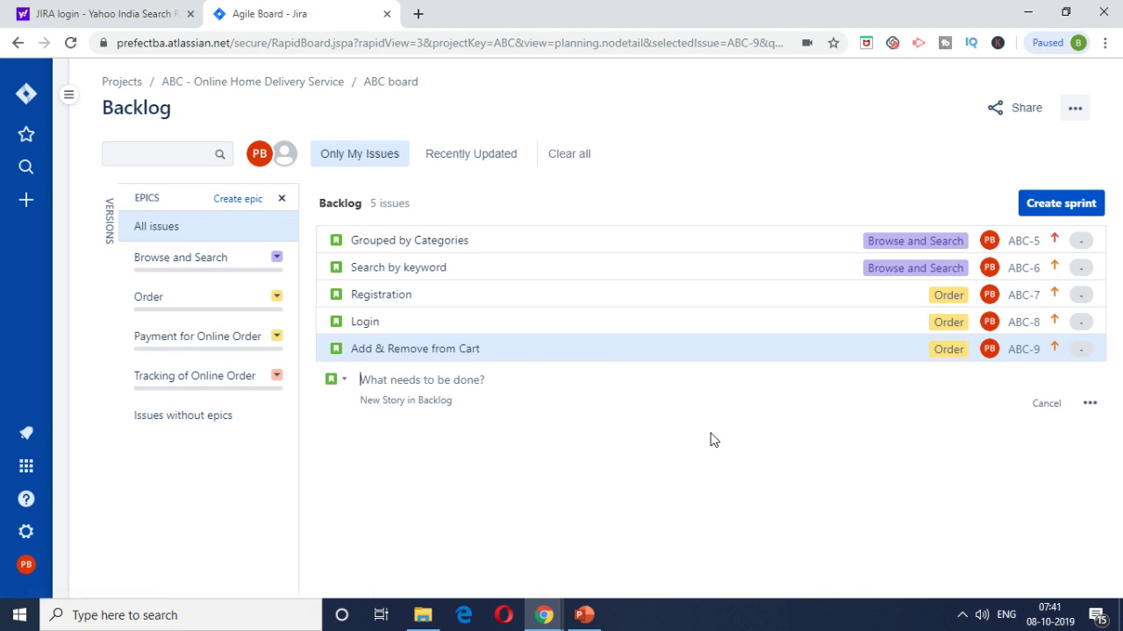
# Step: Copy "Duplicate Previous Orders" from the PowerPoint story map into a new Jira backlog story, removing the extra line break
pyautogui.hotkey('alt', 'Tab')
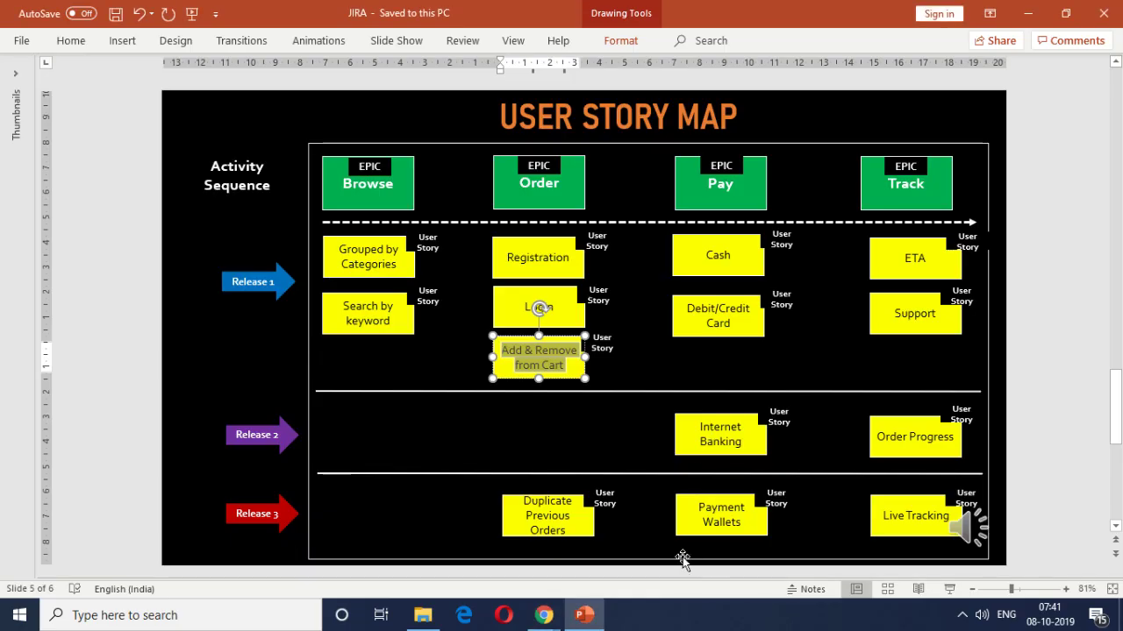
pyautogui.moveTo(572, 534); pyautogui.dragTo(526, 506)
pyautogui.hotkey('ctrl', 'c')
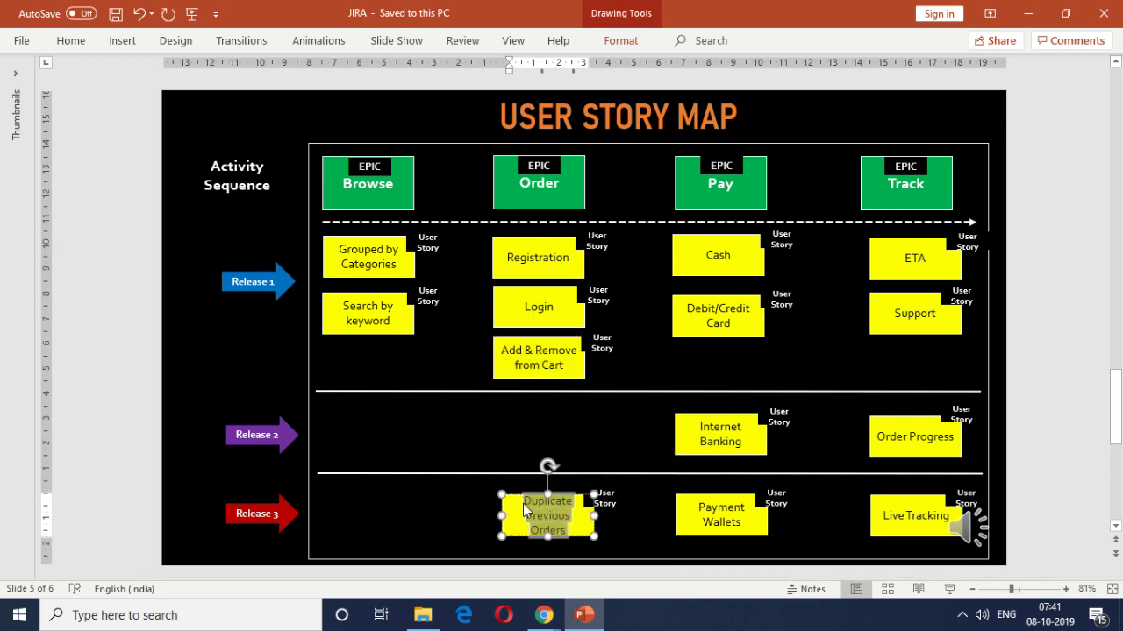
pyautogui.hotkey('alt', 'Tab')
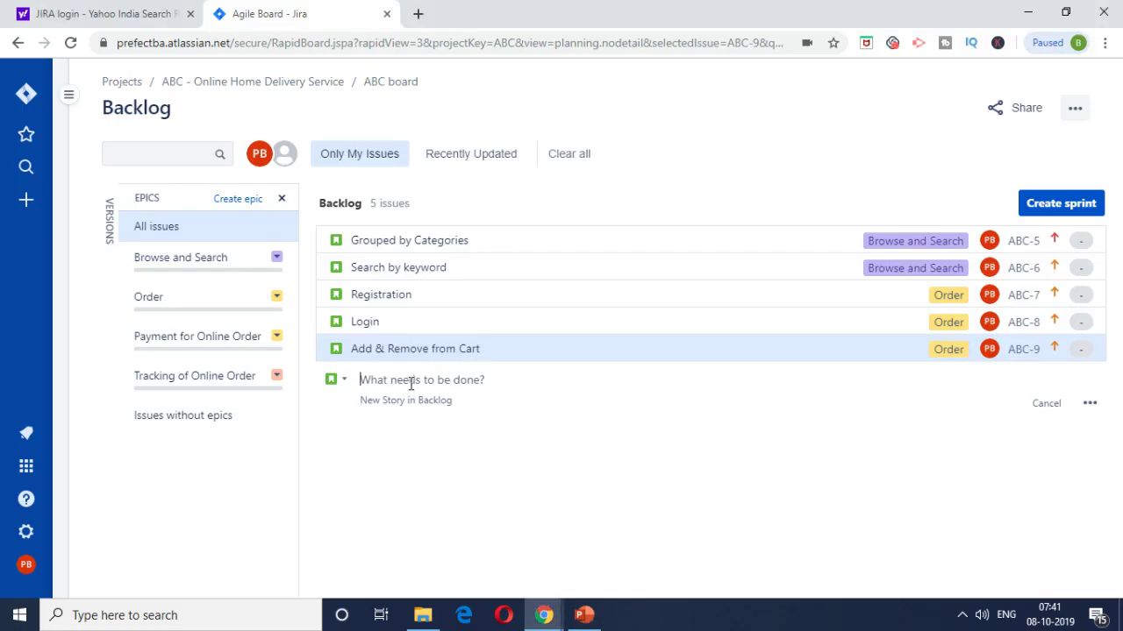
pyautogui.hotkey('ctrl', 'v')
pyautogui.press('BackSpace')
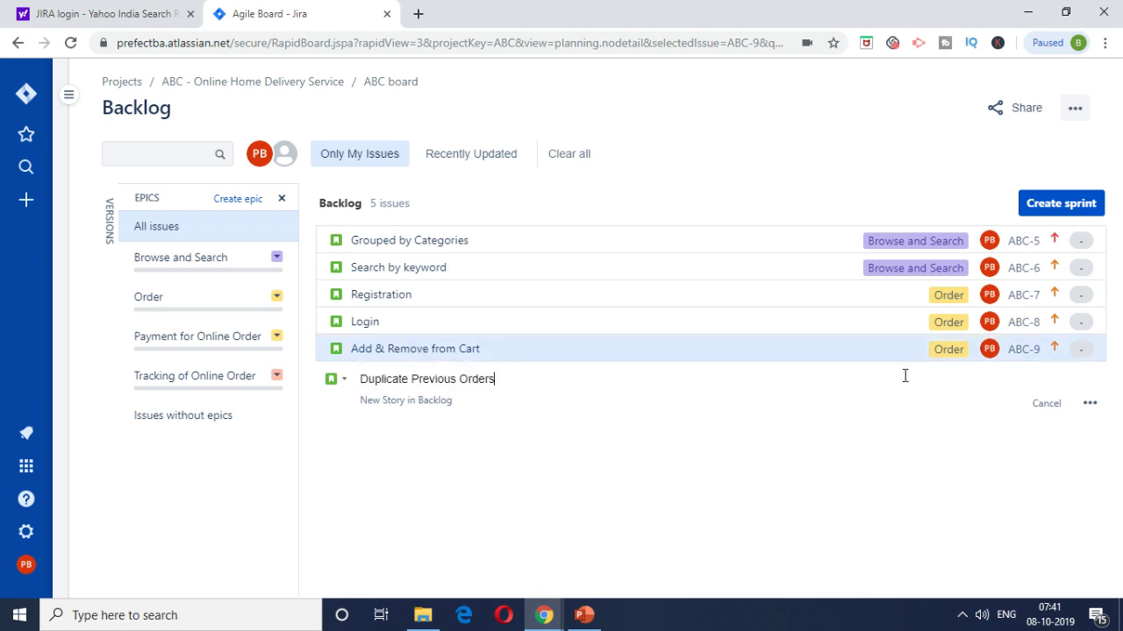
# Step: Set the Duplicate Previous Orders story's epic link to Order in the full creation form and create the issue
pyautogui.click(1090, 403)
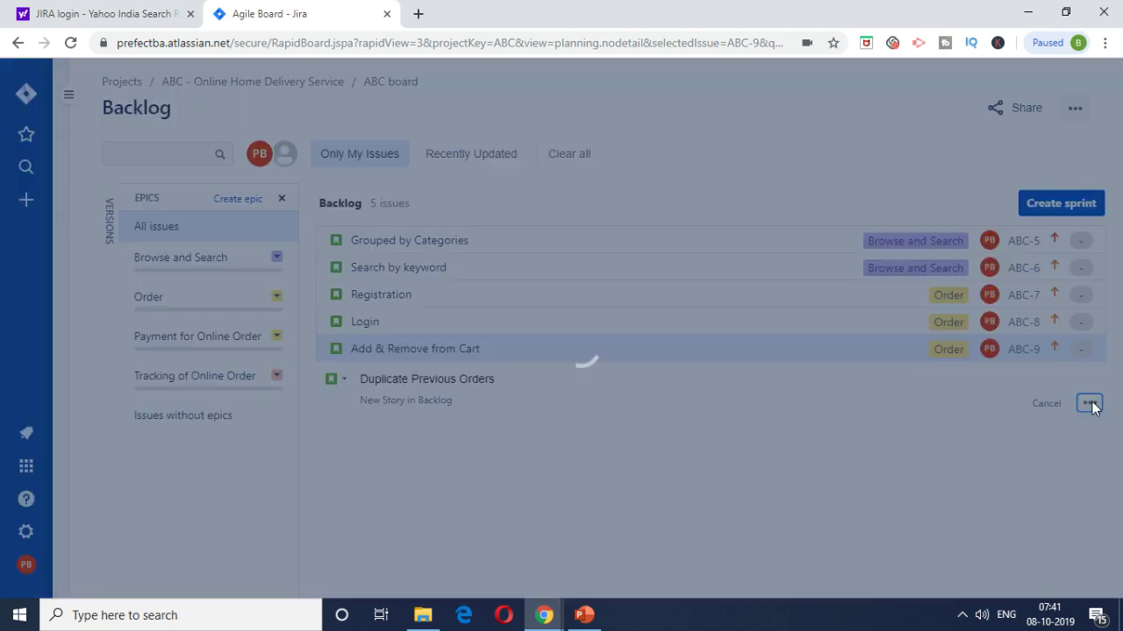
pyautogui.scroll(-10, 722, 406)
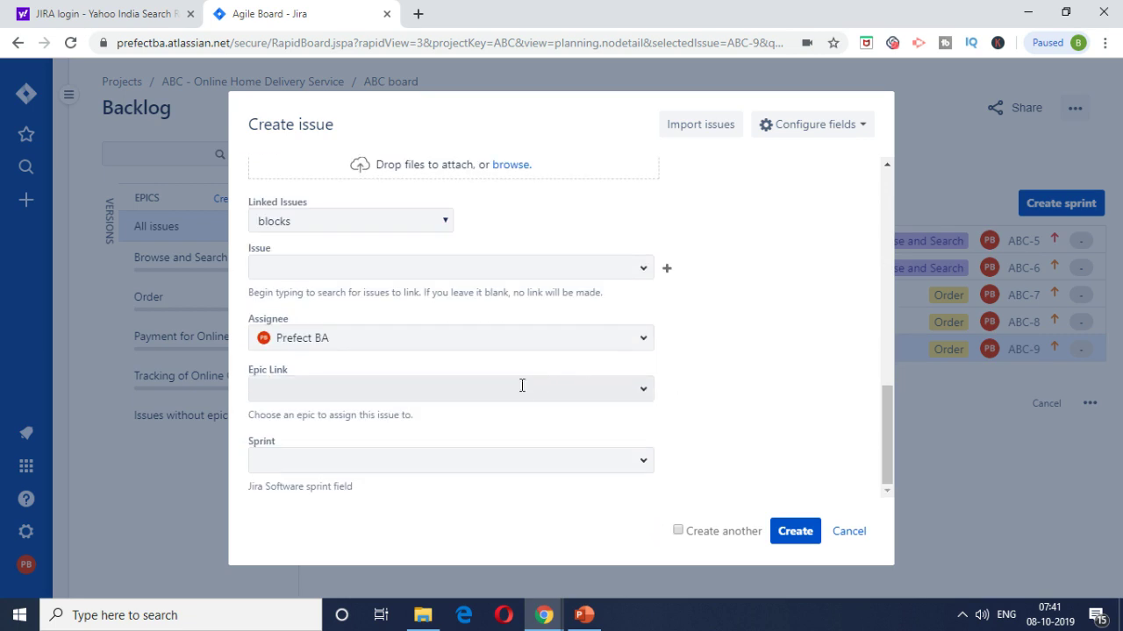
pyautogui.click(643, 390)
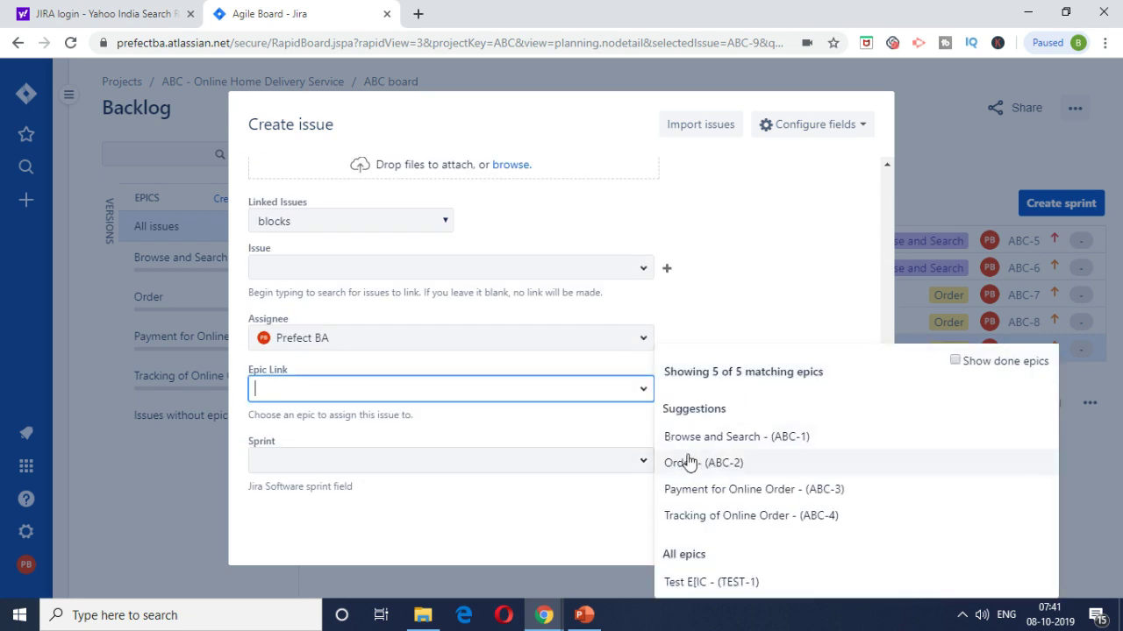
pyautogui.click(688, 463)
pyautogui.click(796, 531)
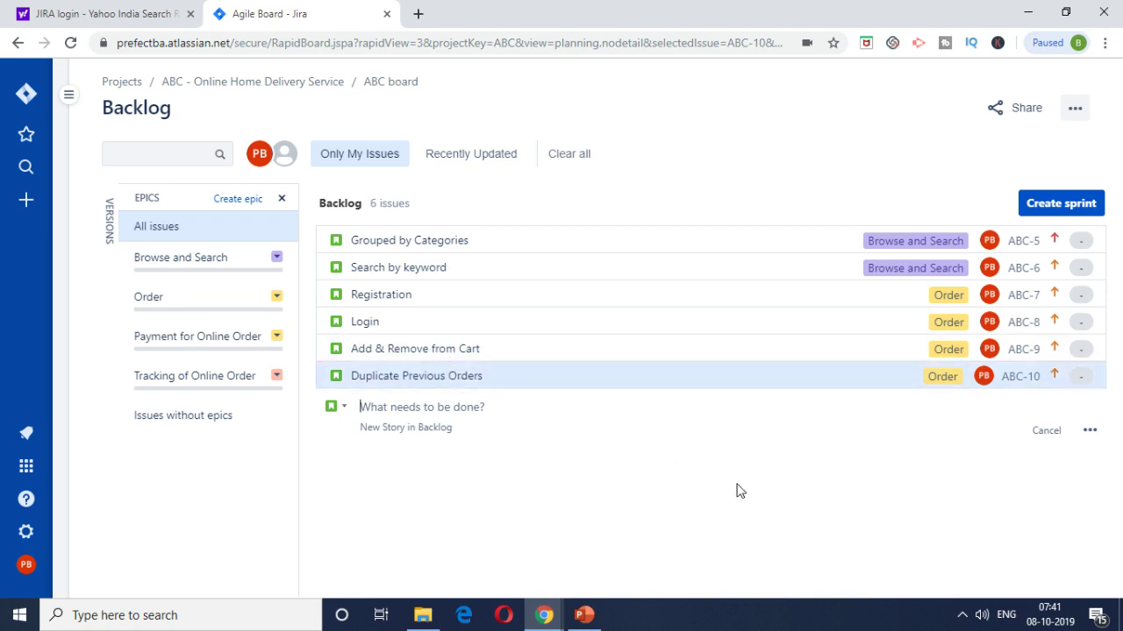
# Step: Compare the Browse and Order stories on the PowerPoint story map with the Jira backlog, closing the empty new-story entry
pyautogui.hotkey('alt', 'Tab')
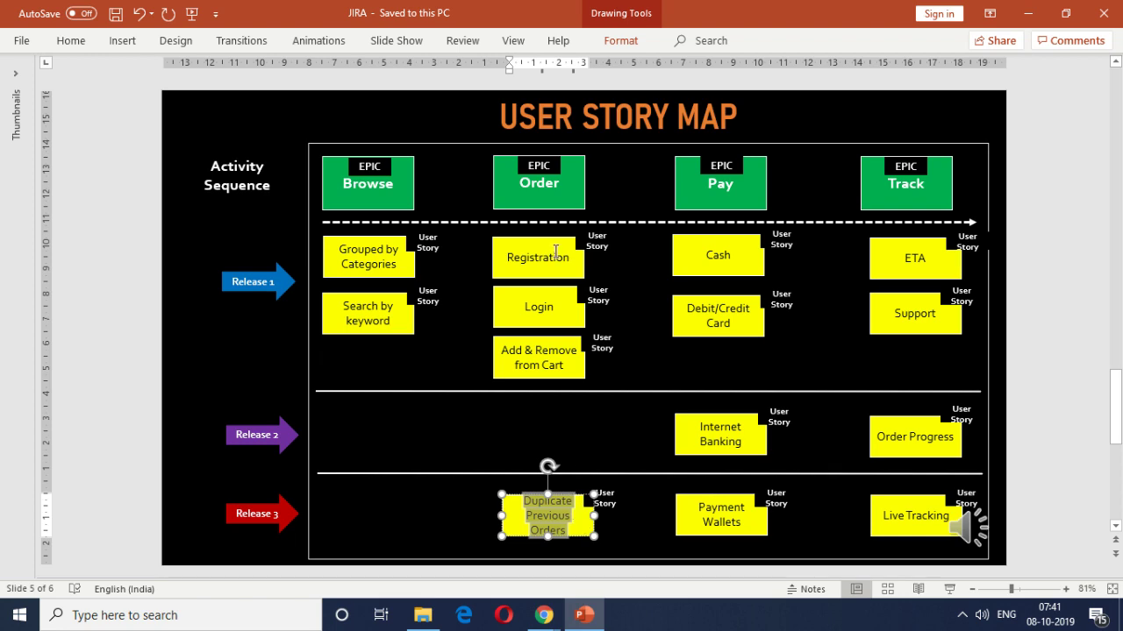
pyautogui.click(563, 193)
pyautogui.hotkey('alt', 'Tab')
pyautogui.click(637, 459)
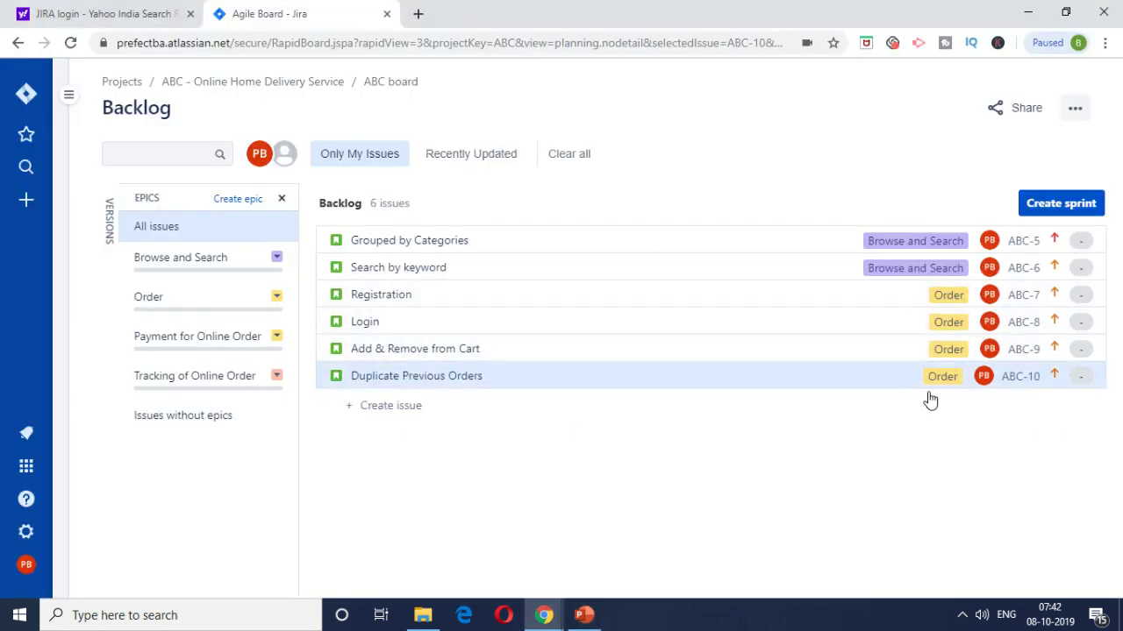
pyautogui.hotkey('alt', 'Tab')
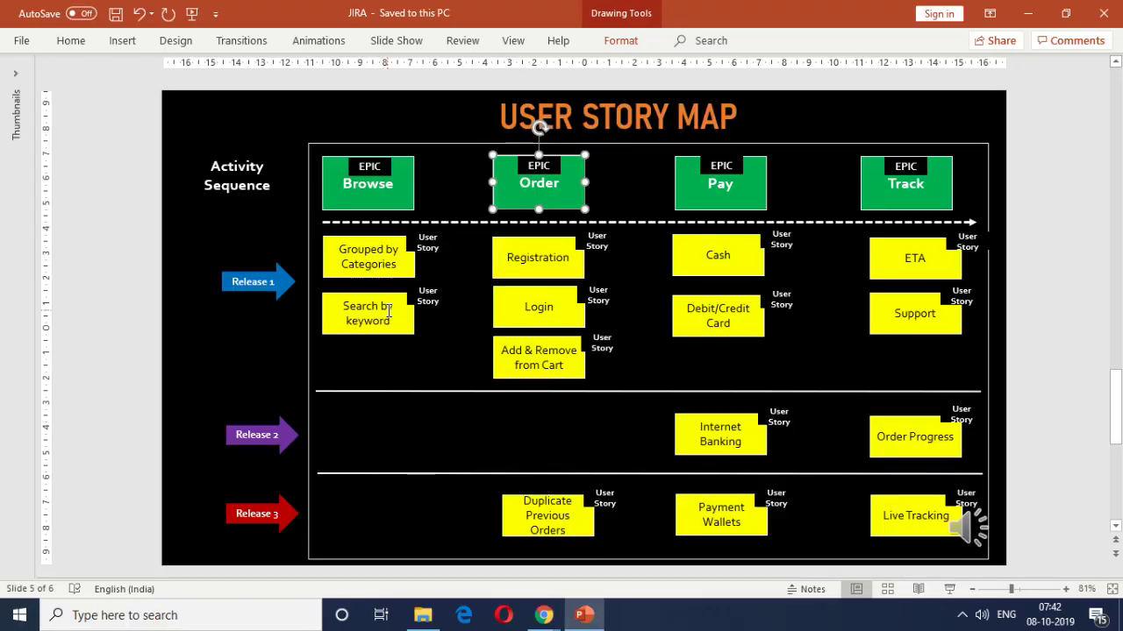
pyautogui.hotkey('alt', 'Tab')
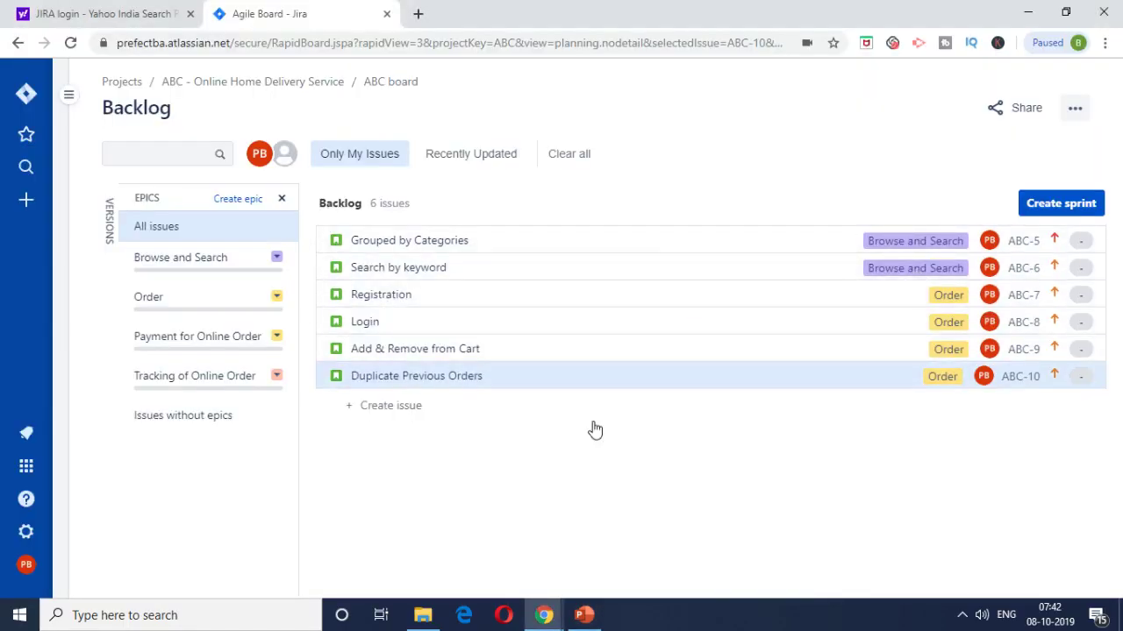
# Step: Find the first Pay story on the PowerPoint story map and enter a new Jira backlog story titled "Cash"
pyautogui.hotkey('alt', 'Tab')
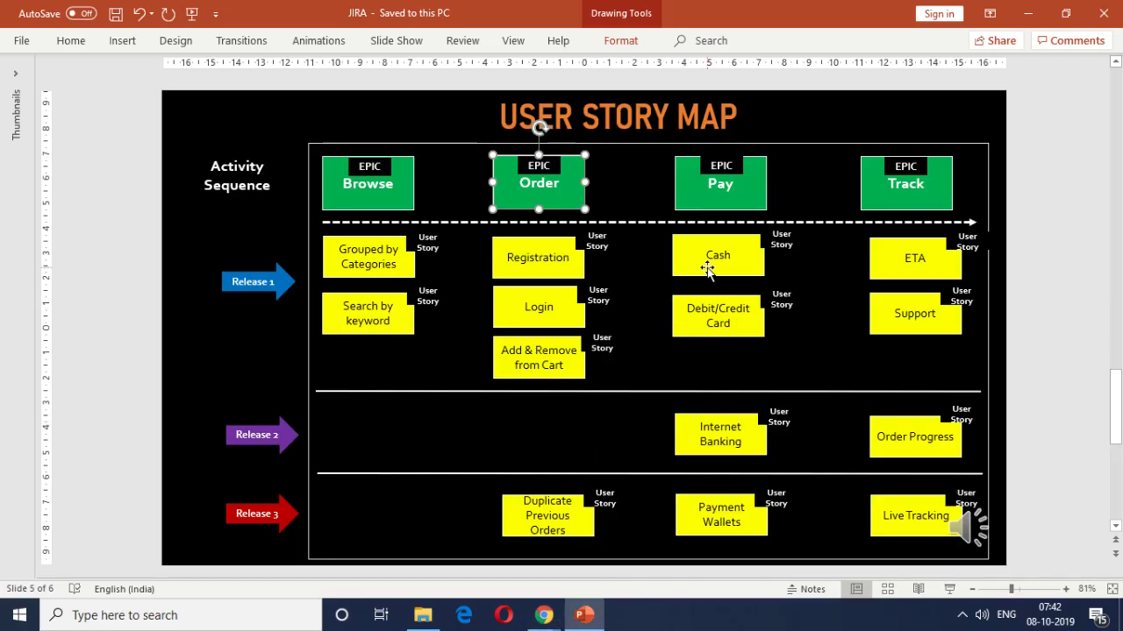
pyautogui.hotkey('alt', 'Tab')
pyautogui.hotkey('alt', 'Tab')
pyautogui.hotkey('alt', 'Tab')
pyautogui.click(399, 407)
pyautogui.write('Cash')
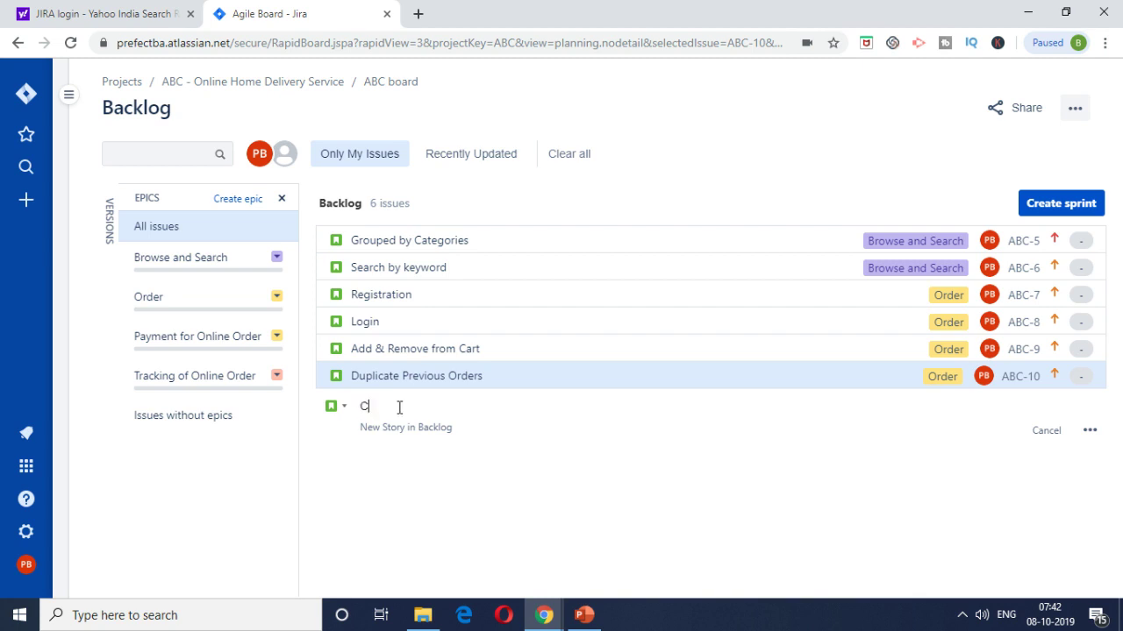
# Step: Set the Cash story's epic link to Payment for Online Order in the full creation form and create the issue
pyautogui.click(1089, 430)
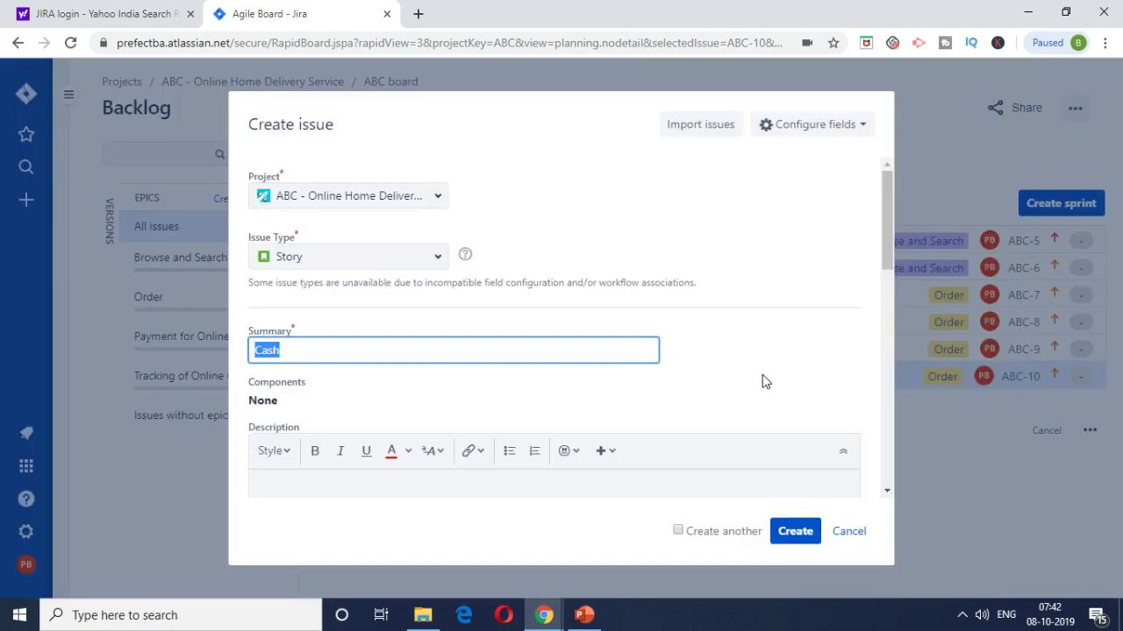
pyautogui.scroll(-10, 762, 379)
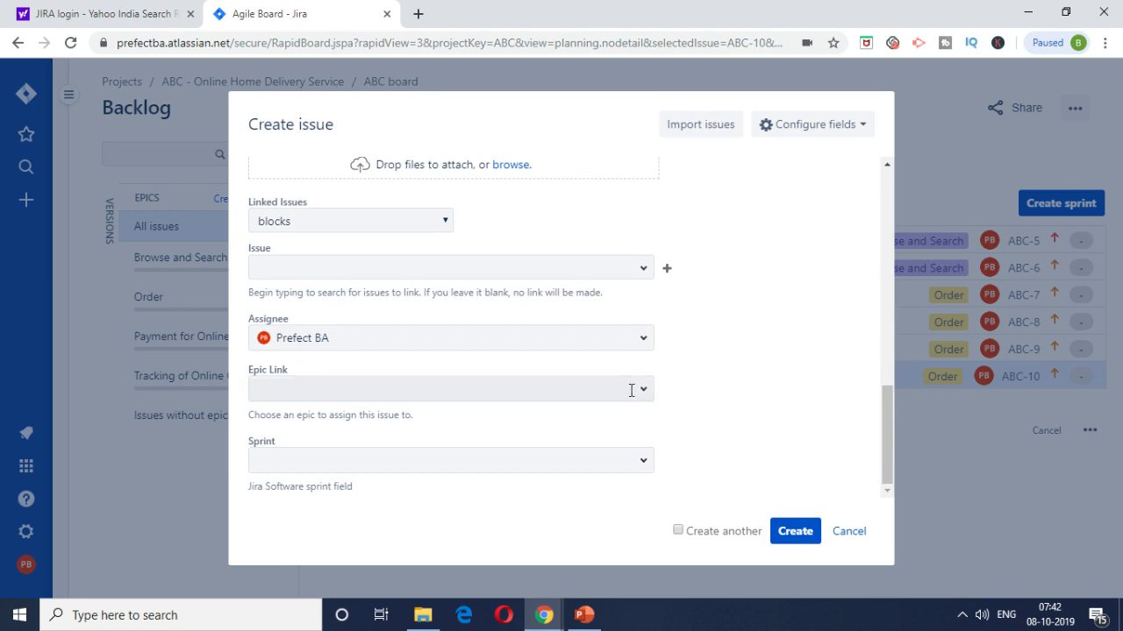
pyautogui.click(642, 391)
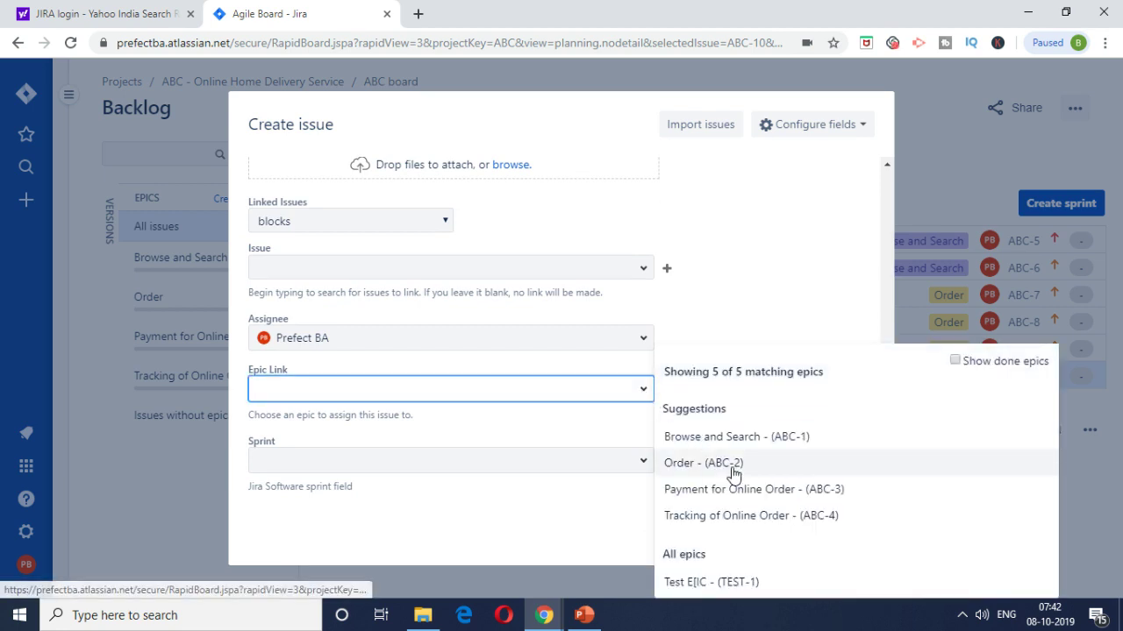
pyautogui.click(733, 493)
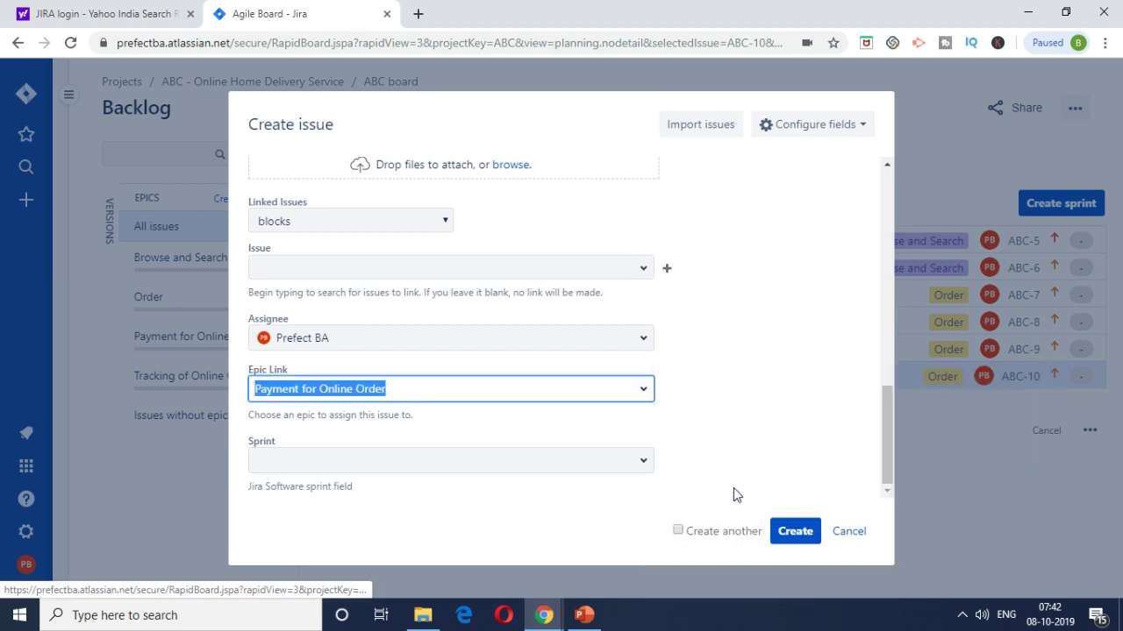
pyautogui.click(795, 531)
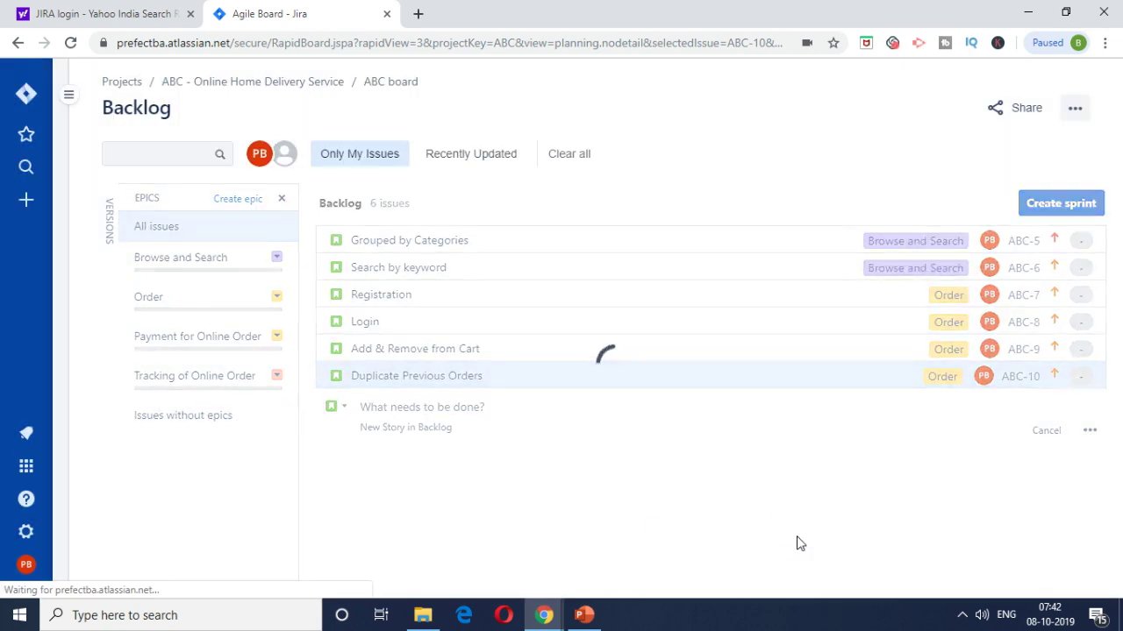
# Step: Copy "Debit/Credit Card" from the PowerPoint story map into a new Jira backlog story, removing the extra line break
pyautogui.hotkey('alt', 'Tab')
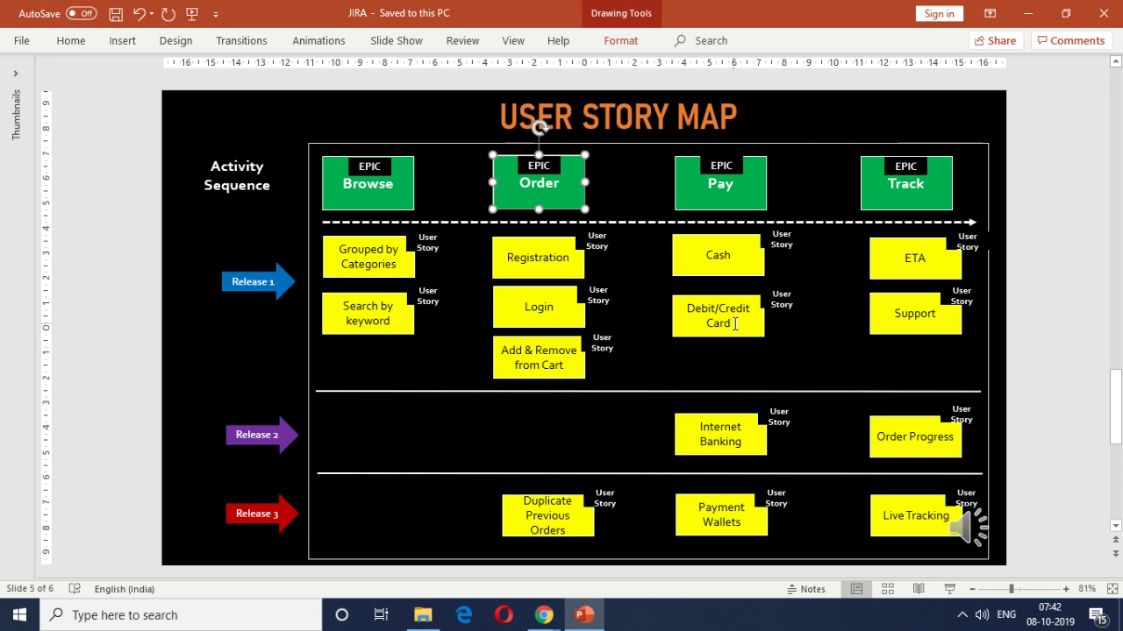
pyautogui.moveTo(733, 324); pyautogui.dragTo(696, 308)
pyautogui.hotkey('ctrl', 'c')
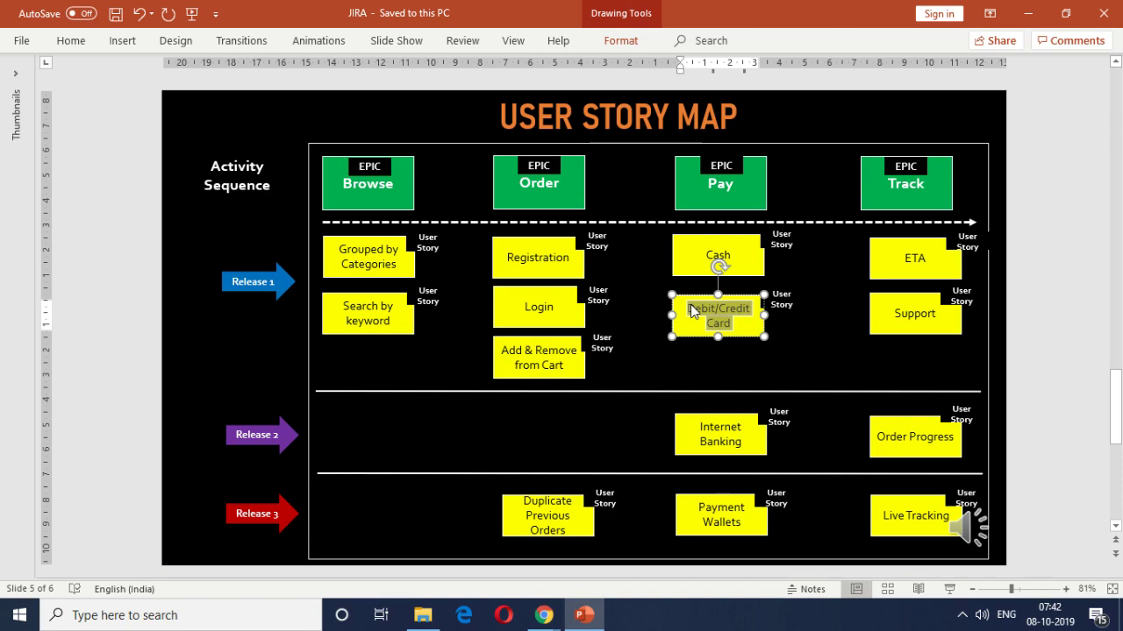
pyautogui.hotkey('alt', 'Tab')
pyautogui.hotkey('ctrl', 'v')
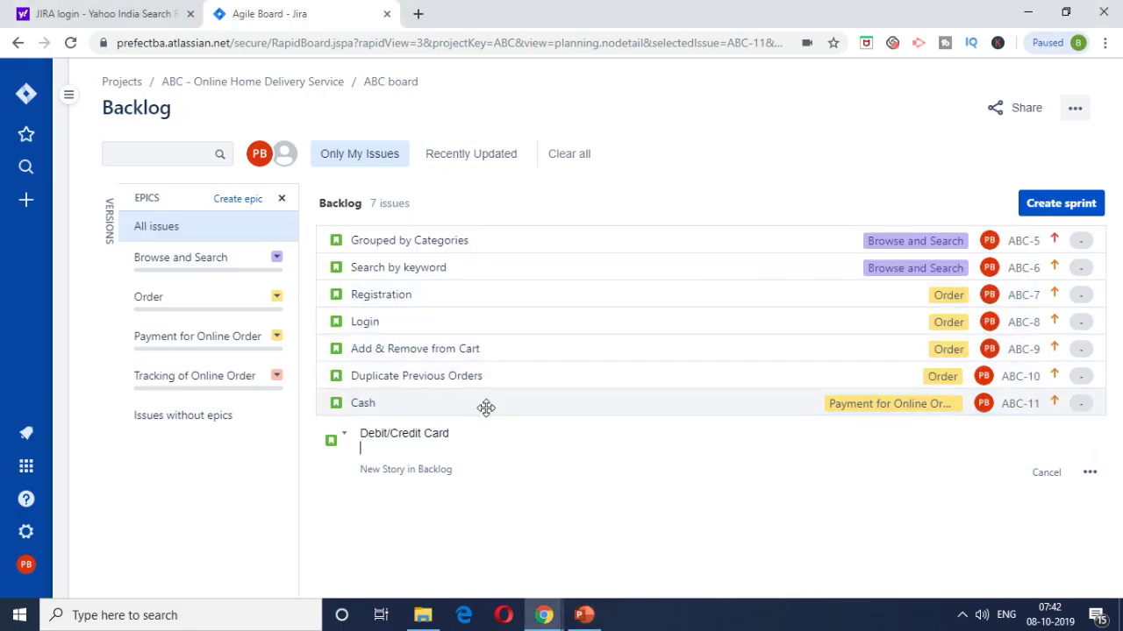
pyautogui.press('BackSpace')
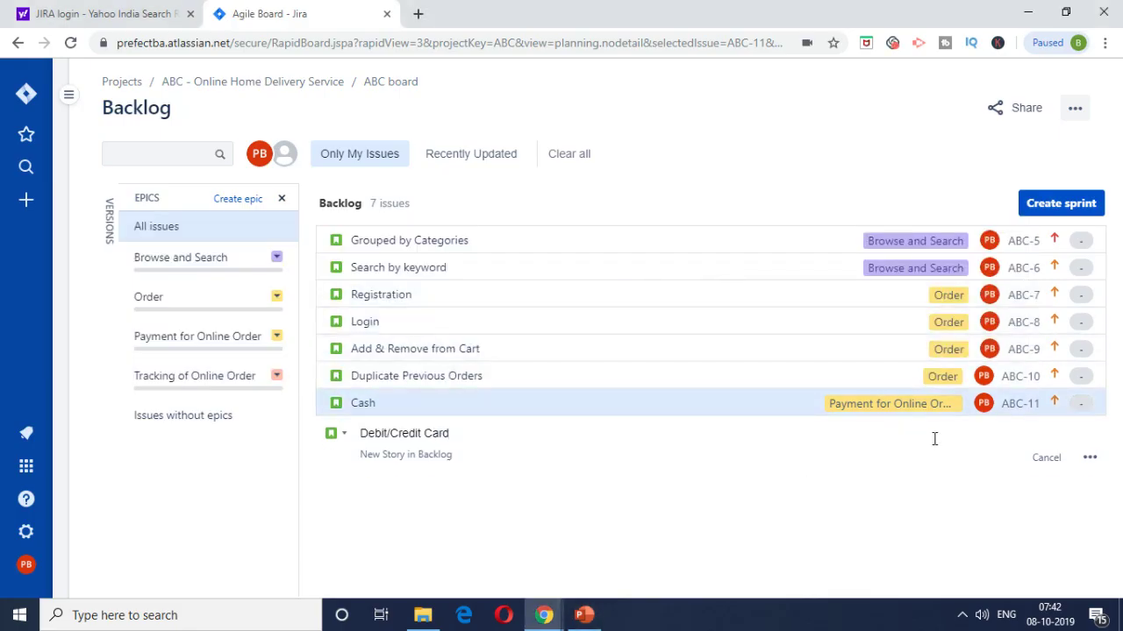
# Step: Set the Debit/Credit Card story's epic link to Payment for Online Order in the full creation form and create the issue
pyautogui.click(1090, 462)
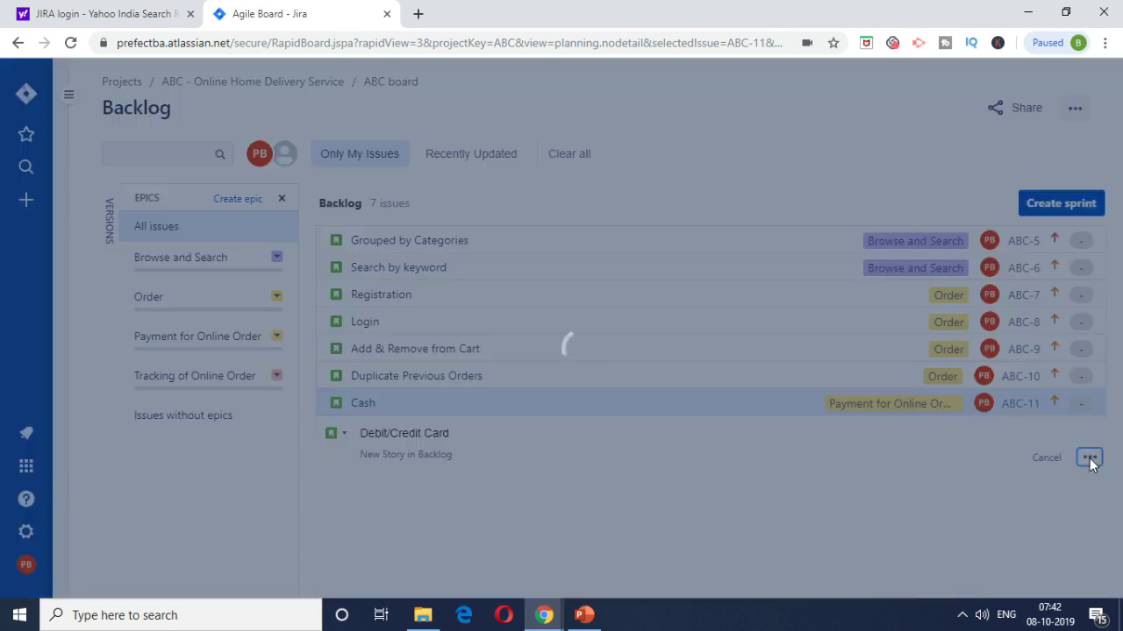
pyautogui.scroll(-3, 833, 395)
pyautogui.scroll(-5, 832, 395)
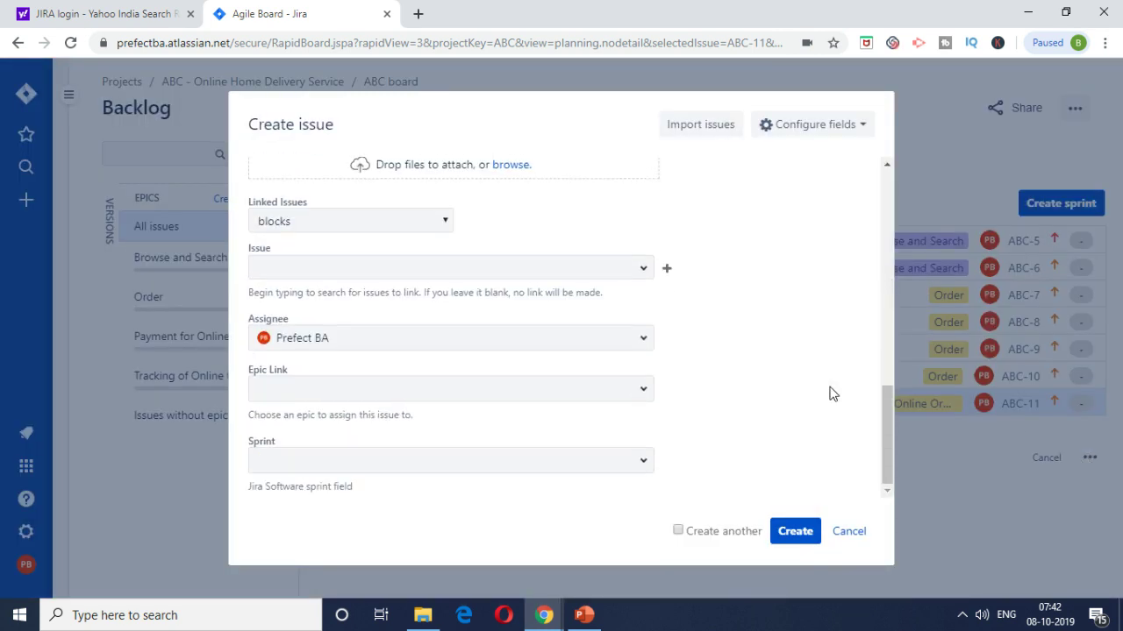
pyautogui.click(559, 386)
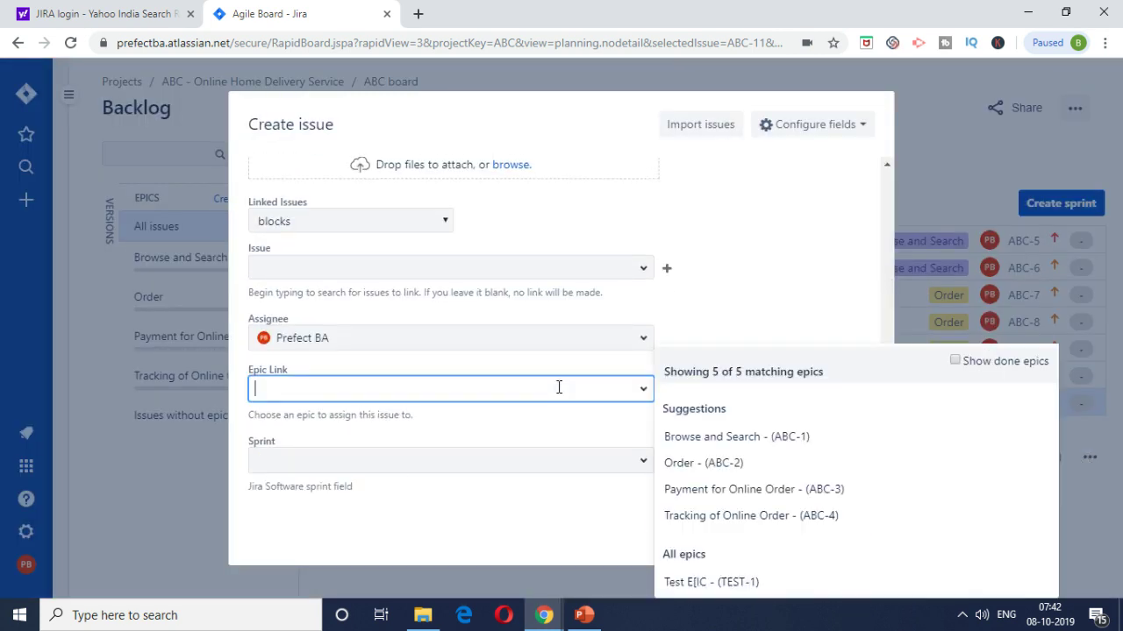
pyautogui.click(731, 489)
pyautogui.click(795, 531)
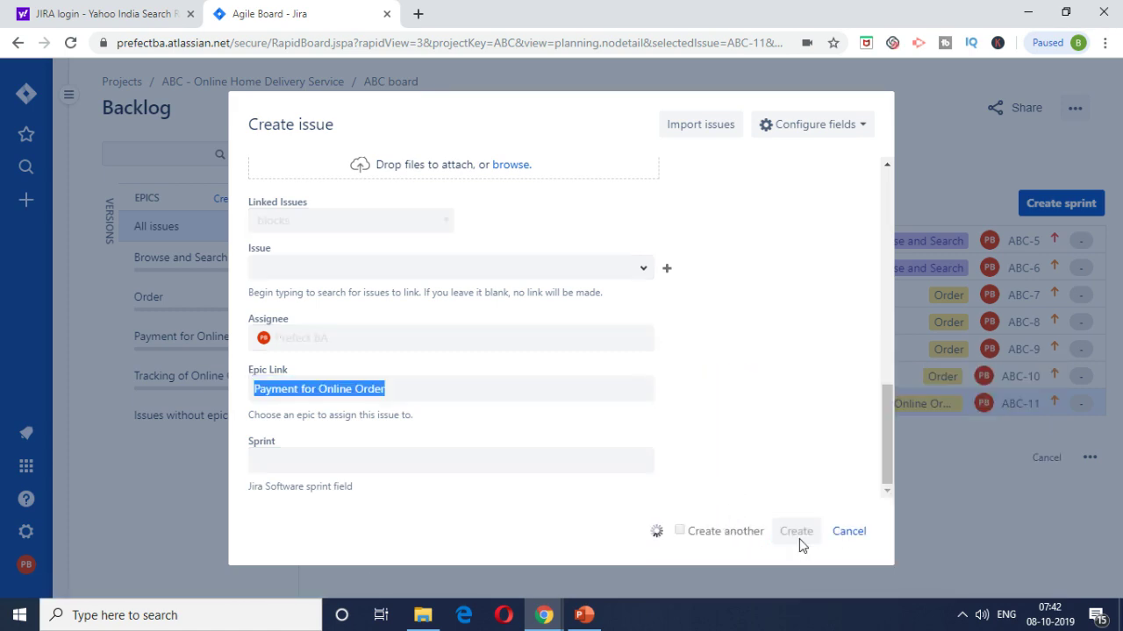
# Step: Copy "Internet Banking" from the Release 2 row of the PowerPoint story map into a new Jira backlog story
pyautogui.hotkey('alt', 'Tab')
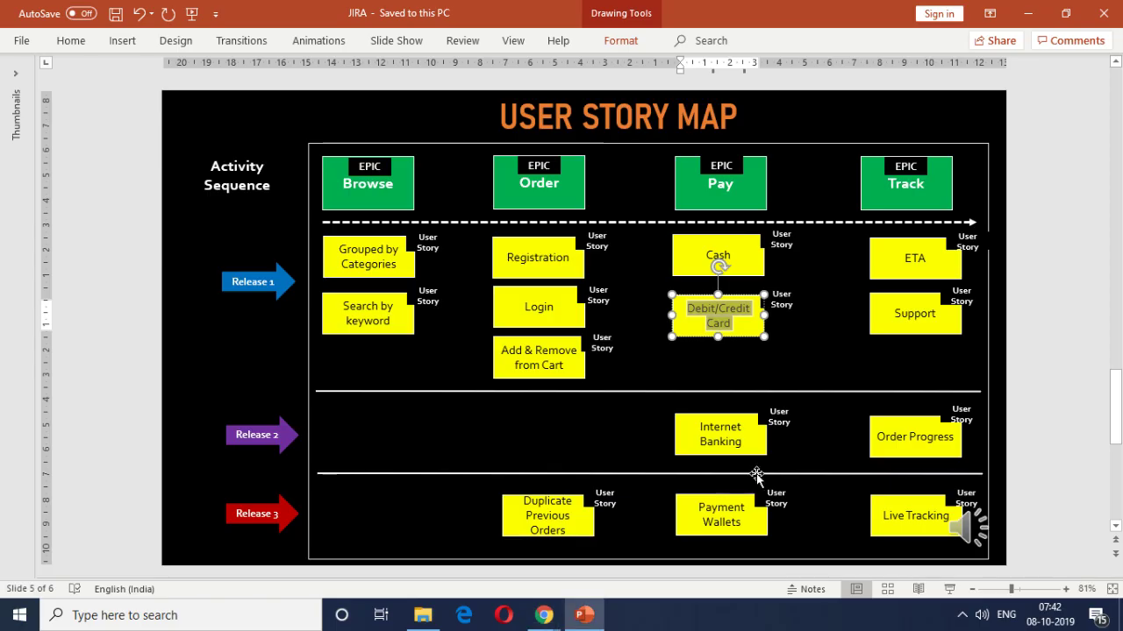
pyautogui.moveTo(745, 445); pyautogui.dragTo(711, 426)
pyautogui.hotkey('ctrl', 'c')
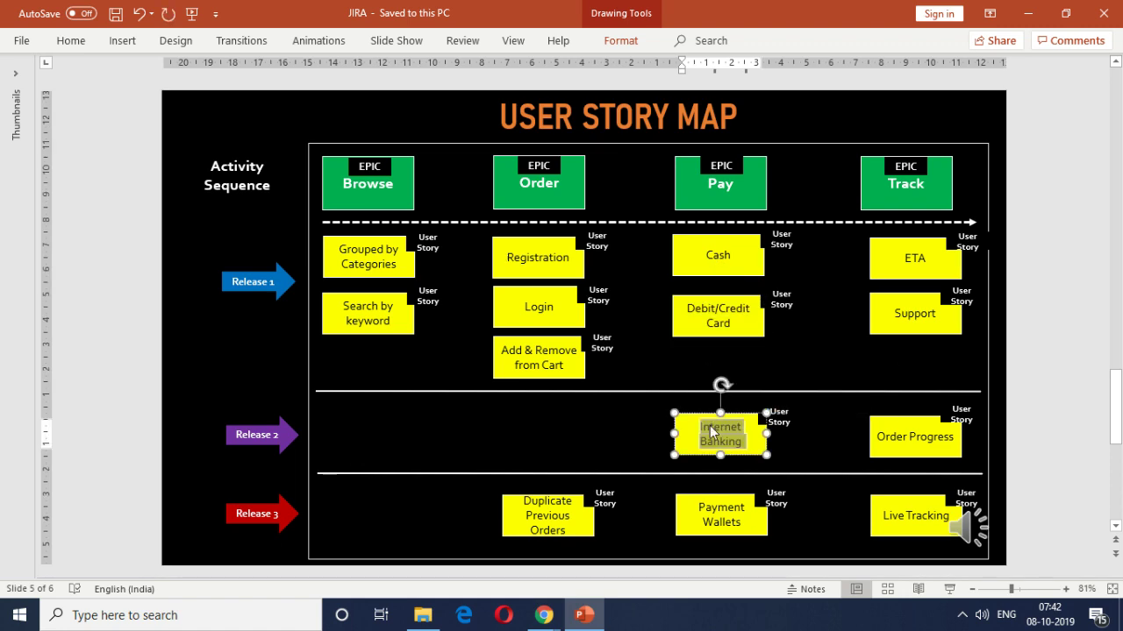
pyautogui.hotkey('alt', 'Tab')
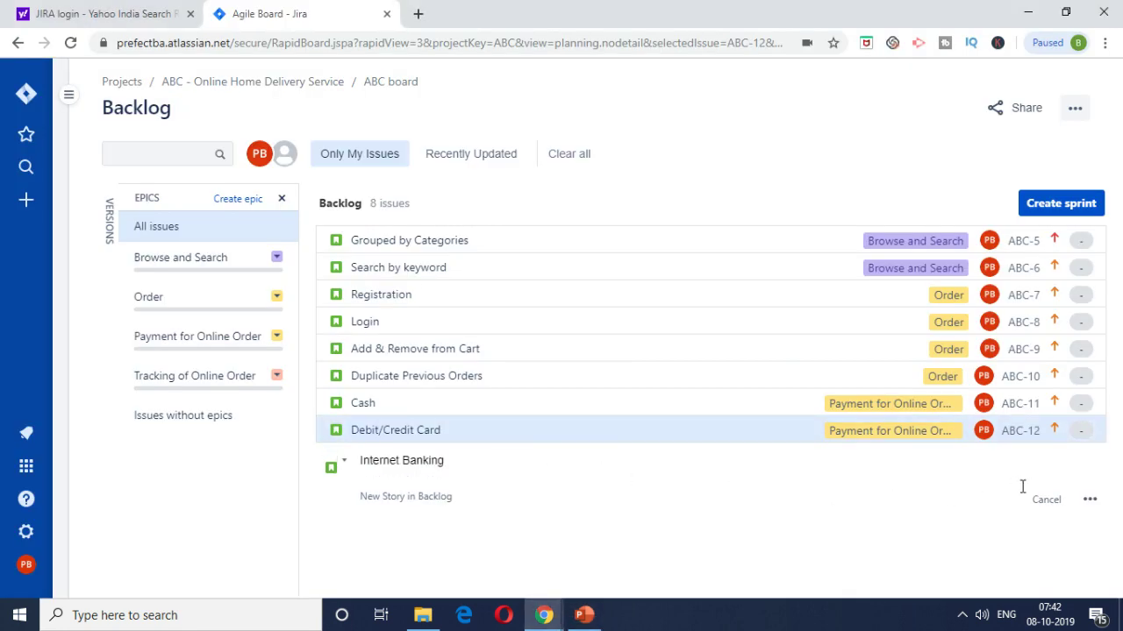
# Step: Set the Internet Banking story's epic link to Payment for Online Order in the full creation form and create the issue
pyautogui.click(1088, 499)
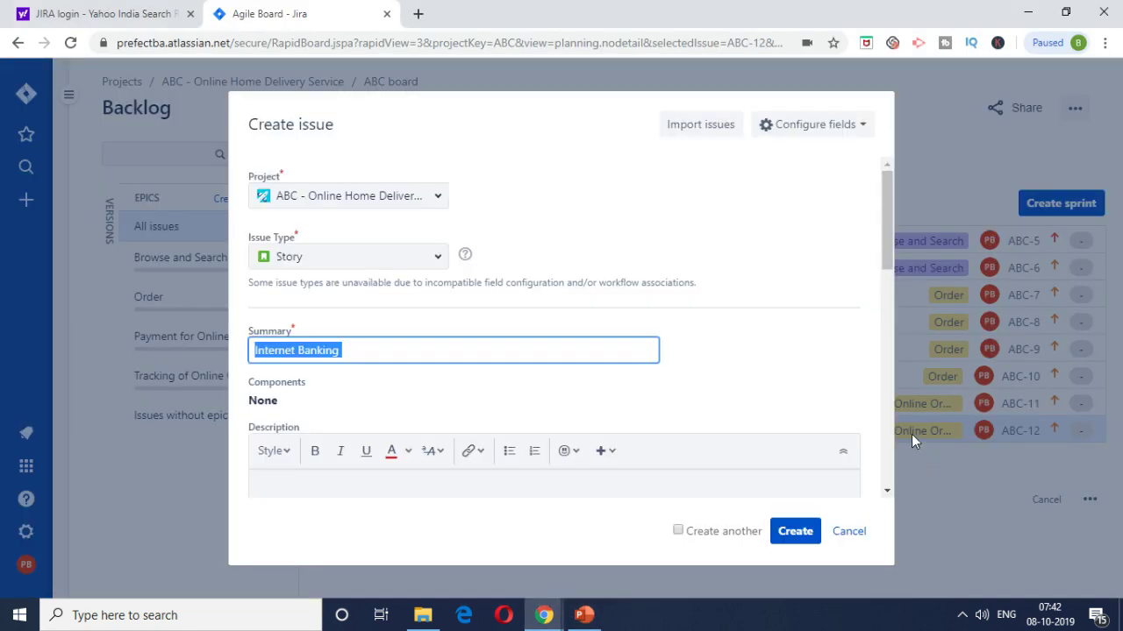
pyautogui.scroll(-10, 868, 410)
pyautogui.click(606, 387)
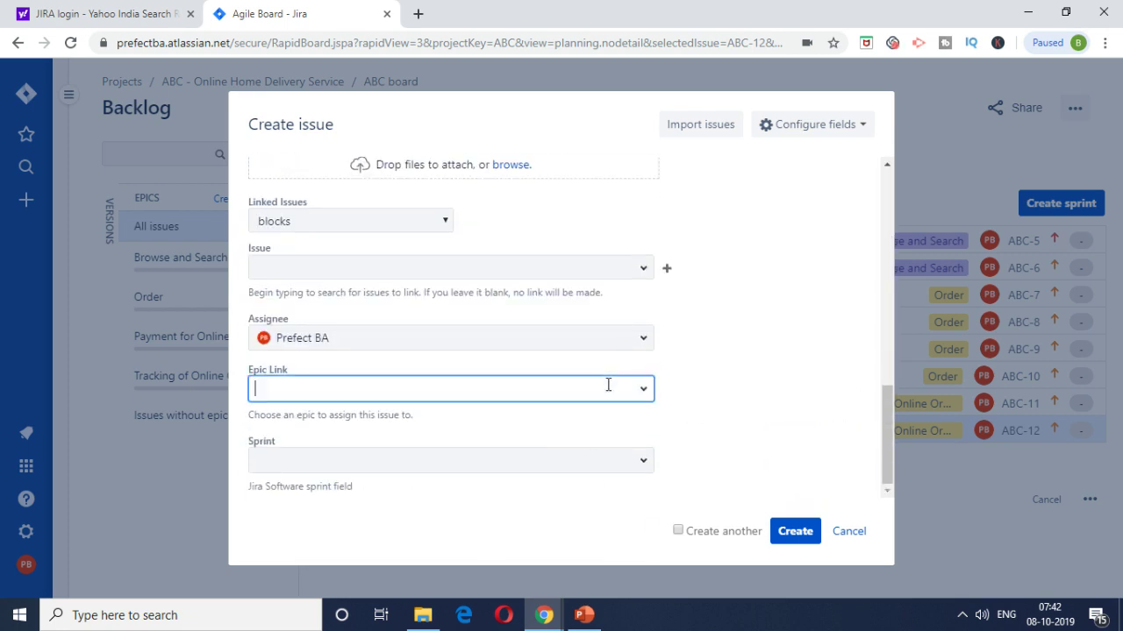
pyautogui.click(685, 498)
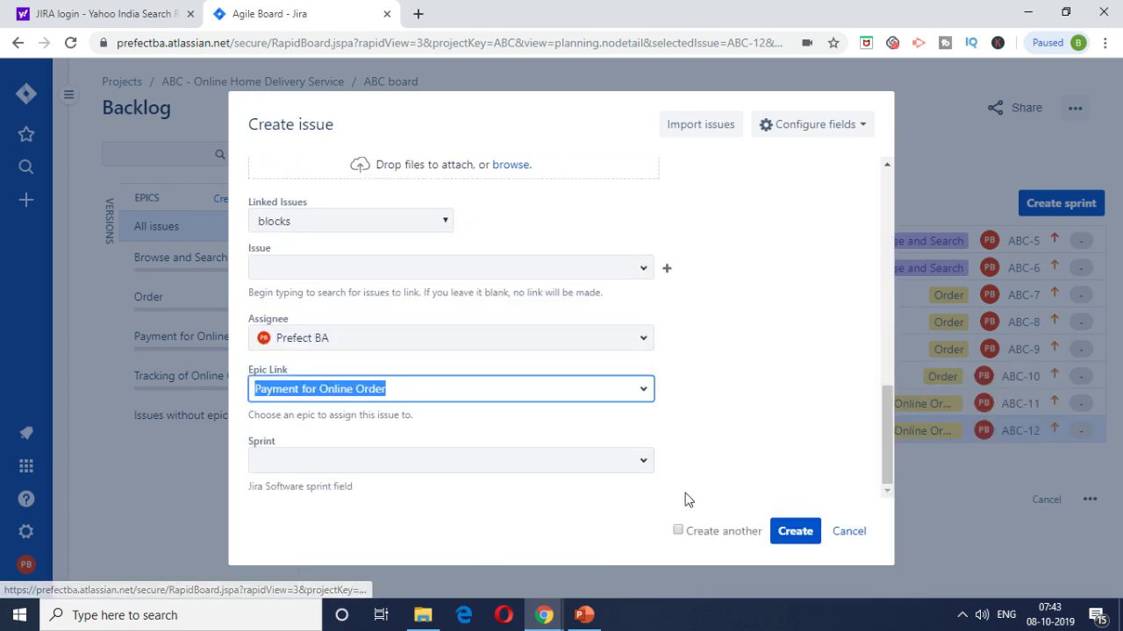
pyautogui.click(793, 533)
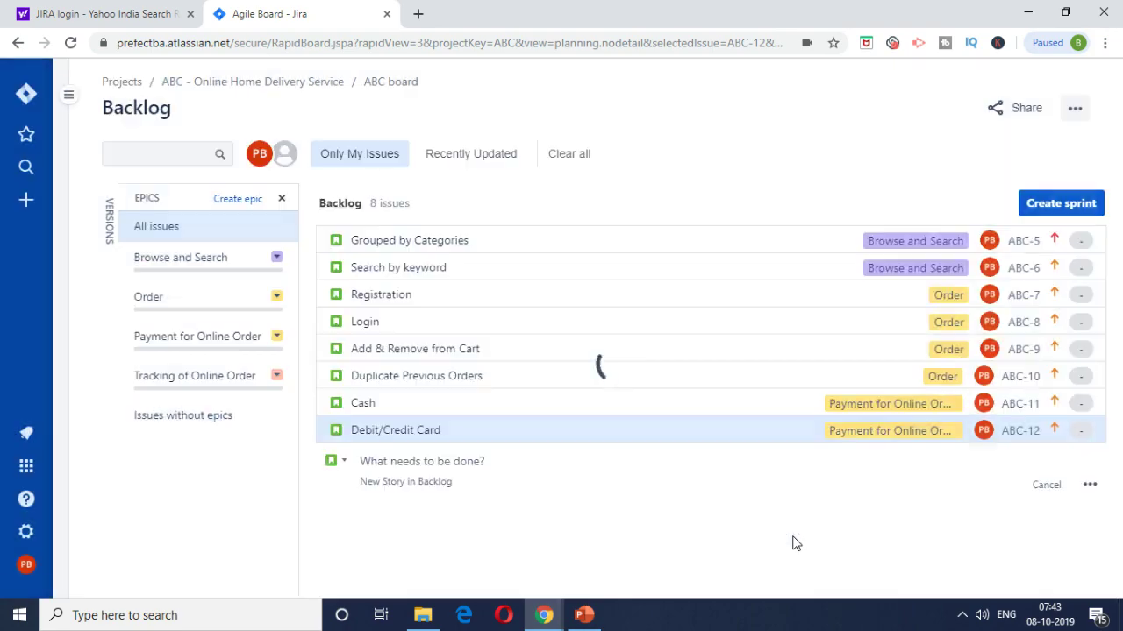
# Step: Copy "Payment Wallets" from the Release 3 row of the PowerPoint story map into a new Jira backlog story
pyautogui.hotkey('alt', 'Tab')
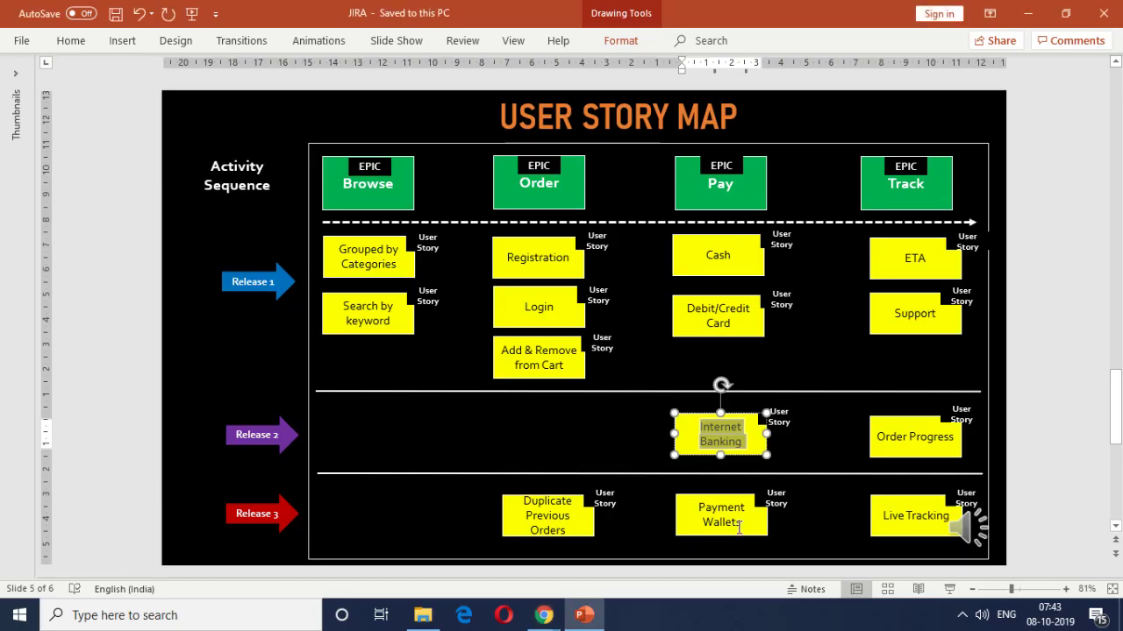
pyautogui.moveTo(742, 525); pyautogui.dragTo(708, 513)
pyautogui.hotkey('alt', 'Tab')
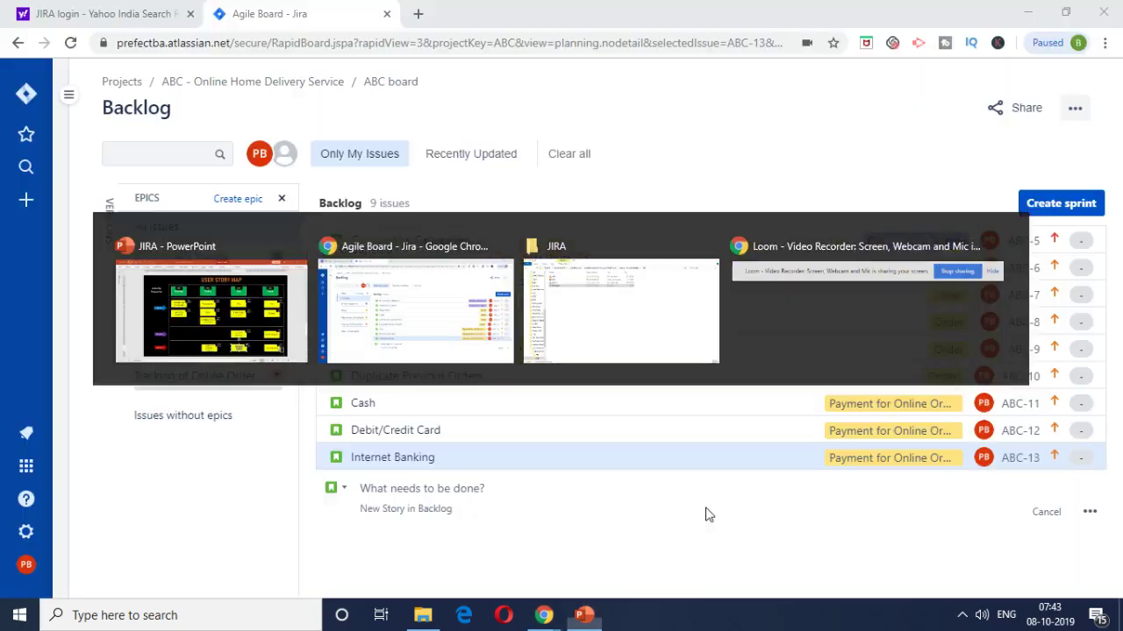
pyautogui.hotkey('ctrl', 'v')
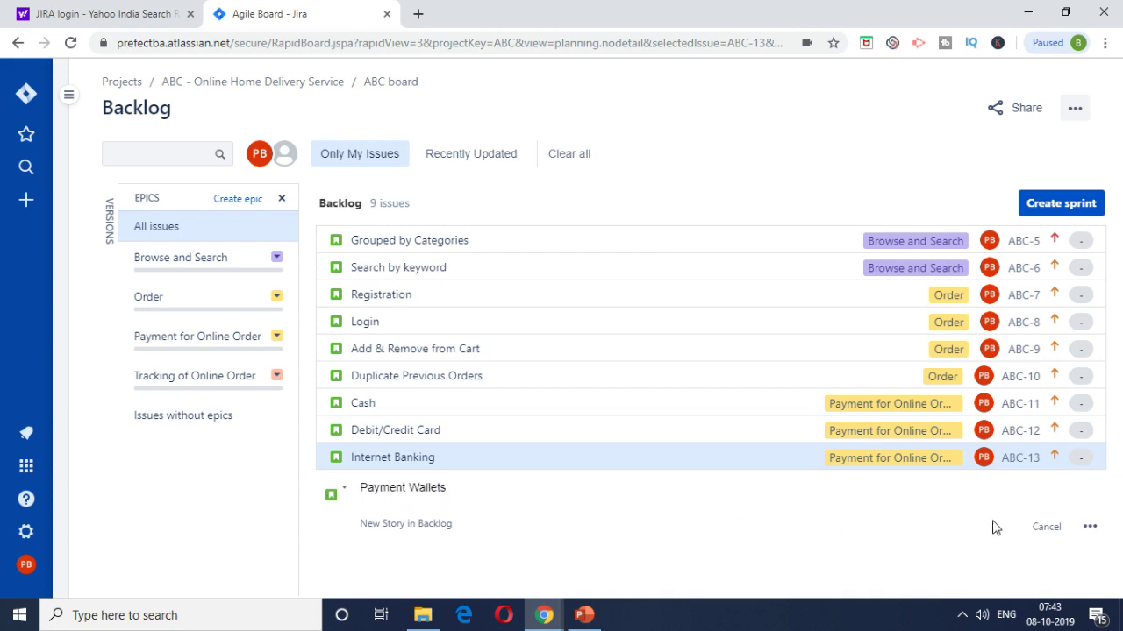
# Step: Set the Payment Wallets story's epic link to Payment for Online Order in the full creation form and create the issue
pyautogui.click(1089, 526)
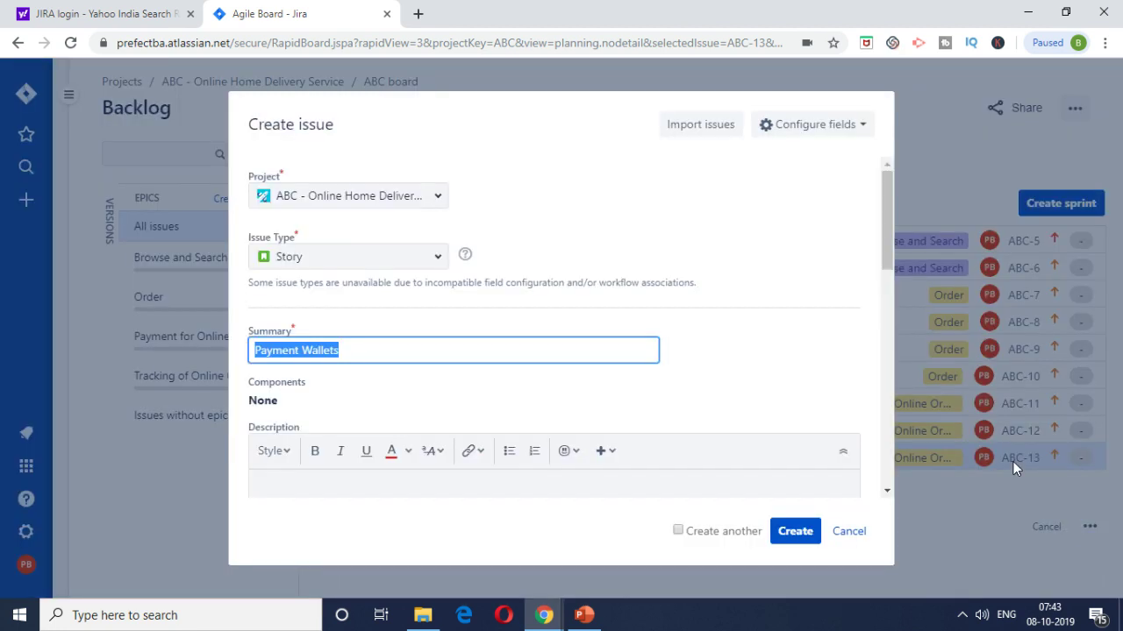
pyautogui.moveTo(885, 273); pyautogui.dragTo(865, 491)
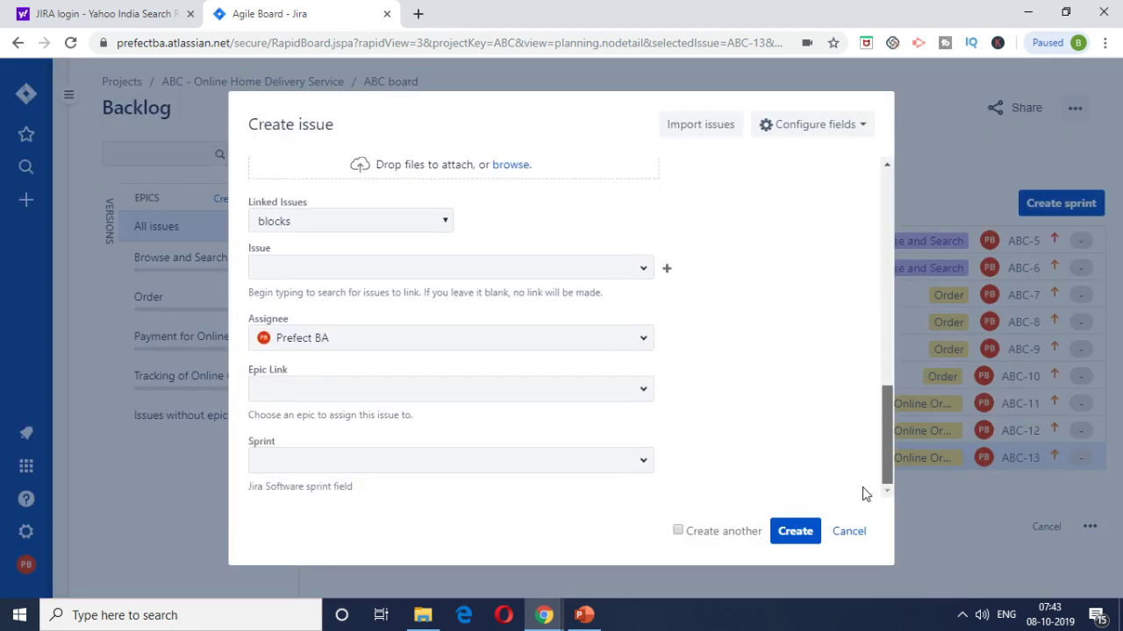
pyautogui.click(644, 392)
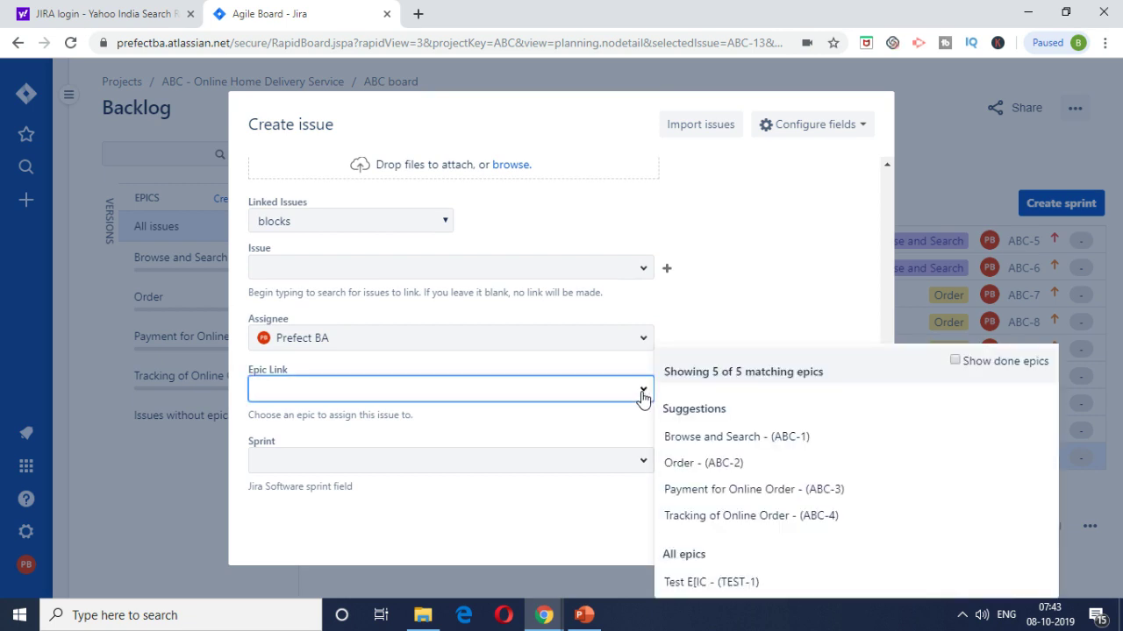
pyautogui.click(733, 489)
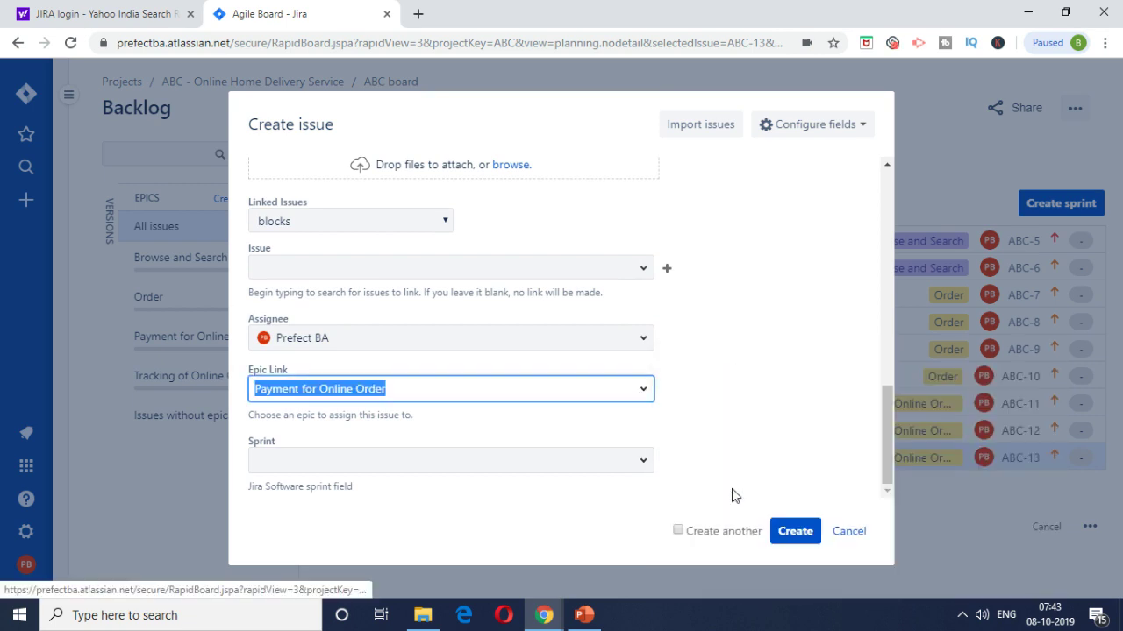
pyautogui.click(812, 533)
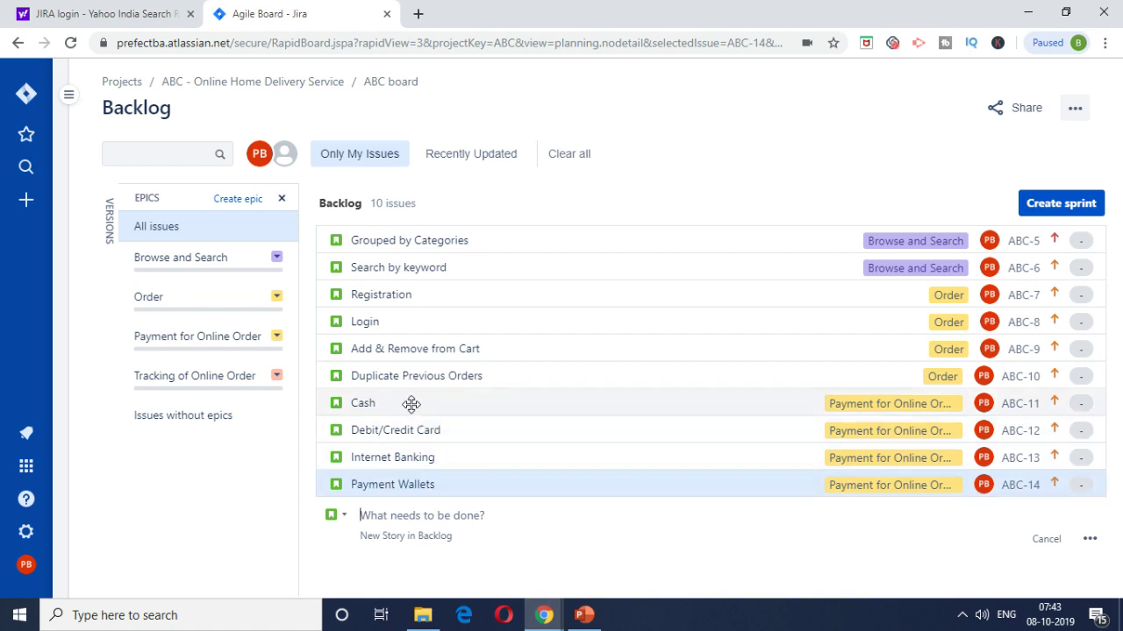
pyautogui.hotkey('alt', 'Tab')
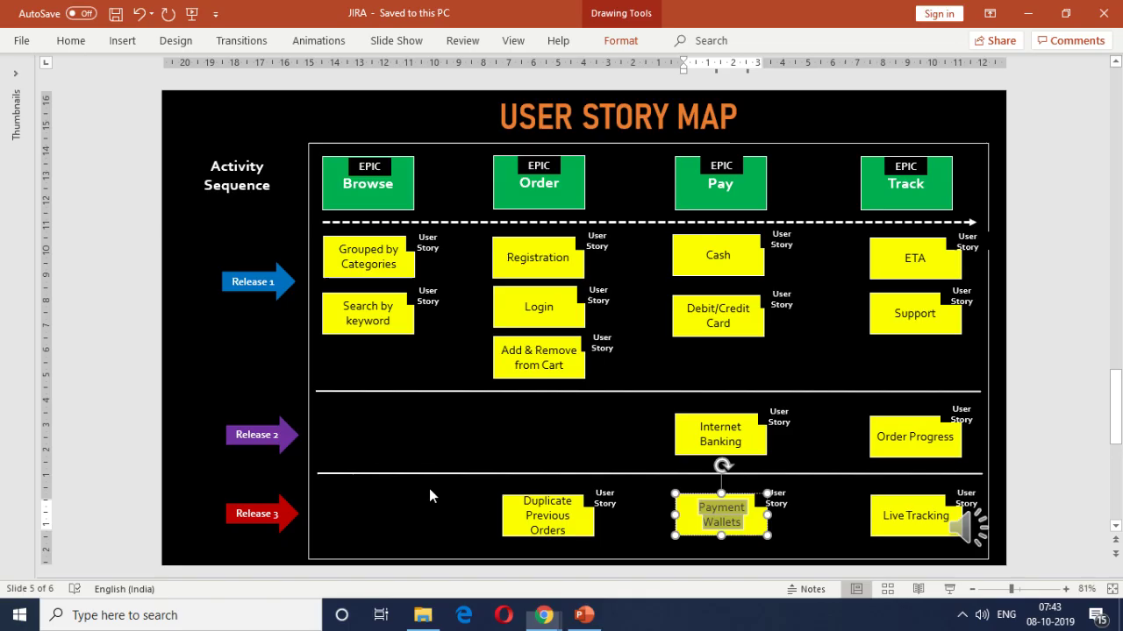
pyautogui.click(810, 339)
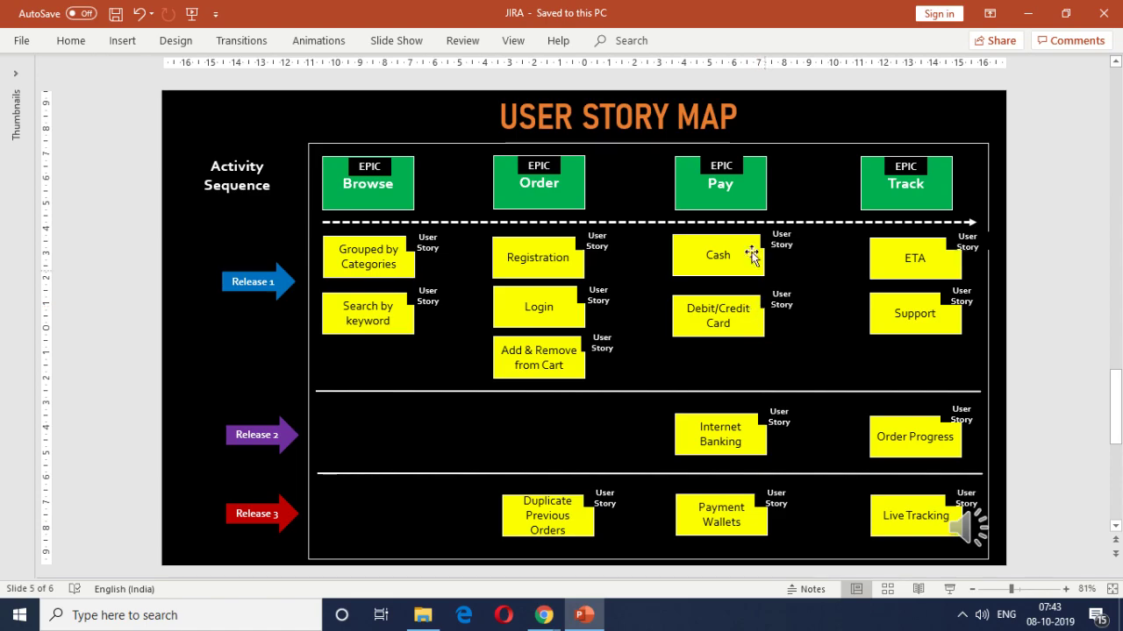
pyautogui.hotkey('alt', 'Tab')
pyautogui.hotkey('alt', 'Tab')
pyautogui.hotkey('alt', 'Tab')
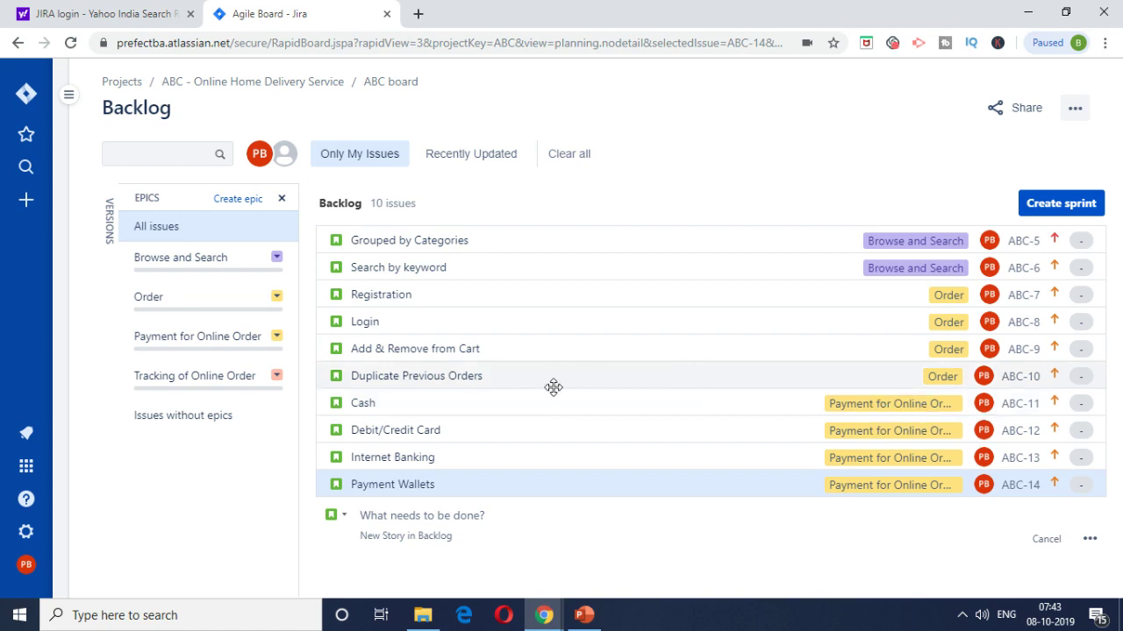
# Step: Copy "ETA" from the Track column of the PowerPoint story map into a new Jira backlog story
pyautogui.hotkey('alt', 'Tab')
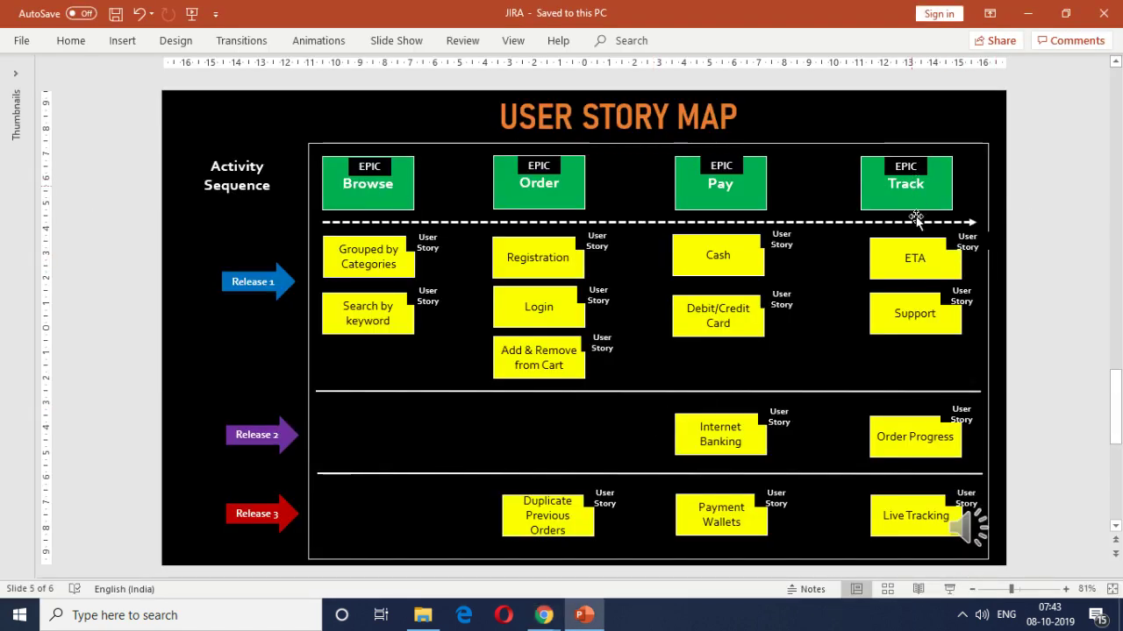
pyautogui.doubleClick(914, 257)
pyautogui.hotkey('ctrl', 'c')
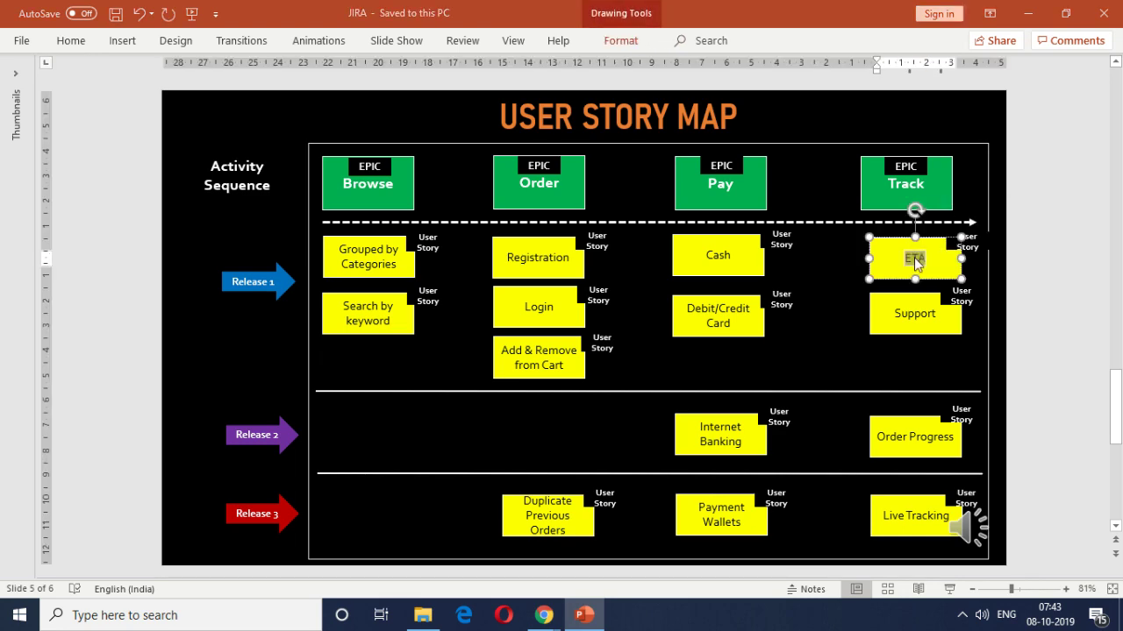
pyautogui.hotkey('alt', 'Tab')
pyautogui.hotkey('ctrl', 'v')
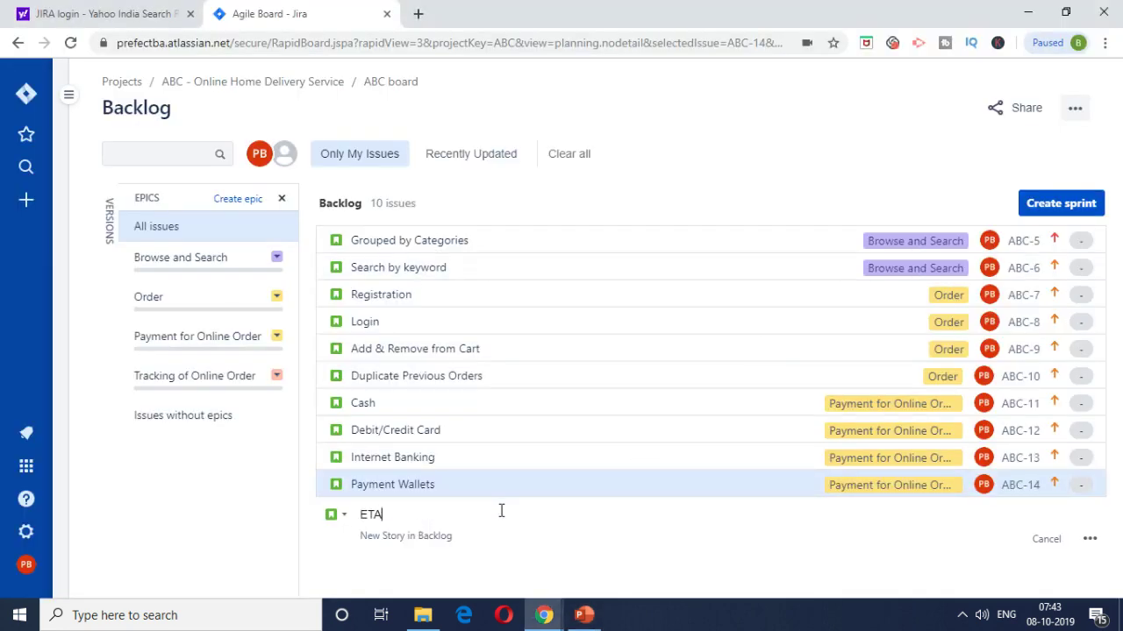
# Step: Set the ETA story's epic link to Tracking of Online Order in the full creation form and create the issue
pyautogui.click(1089, 539)
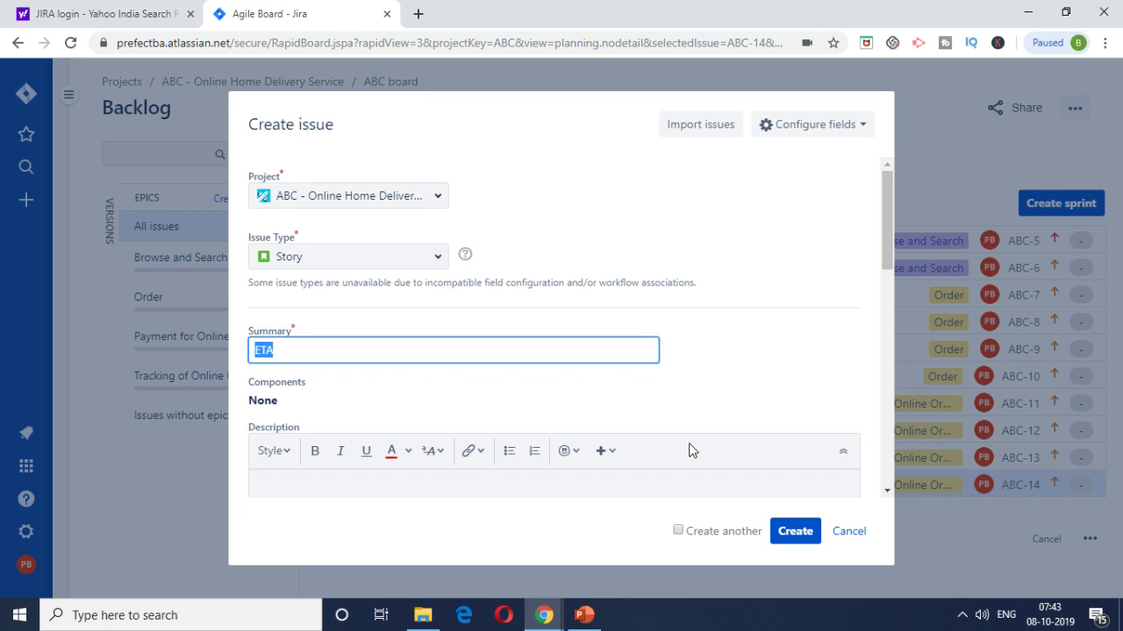
pyautogui.scroll(-10, 690, 450)
pyautogui.click(614, 388)
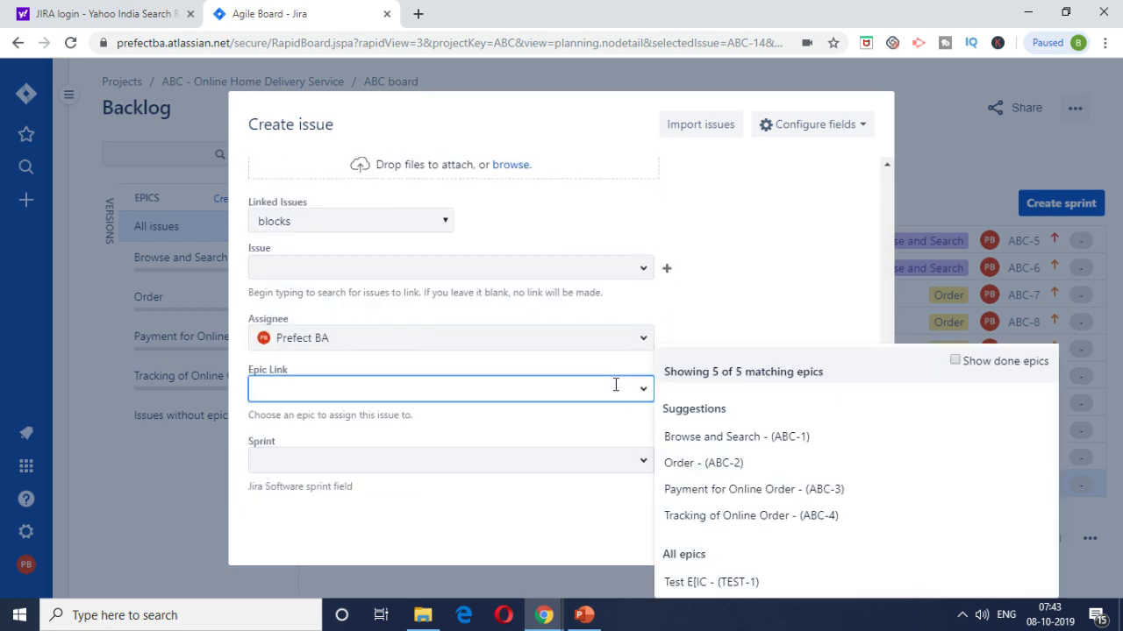
pyautogui.click(734, 529)
pyautogui.scroll(10, 734, 436)
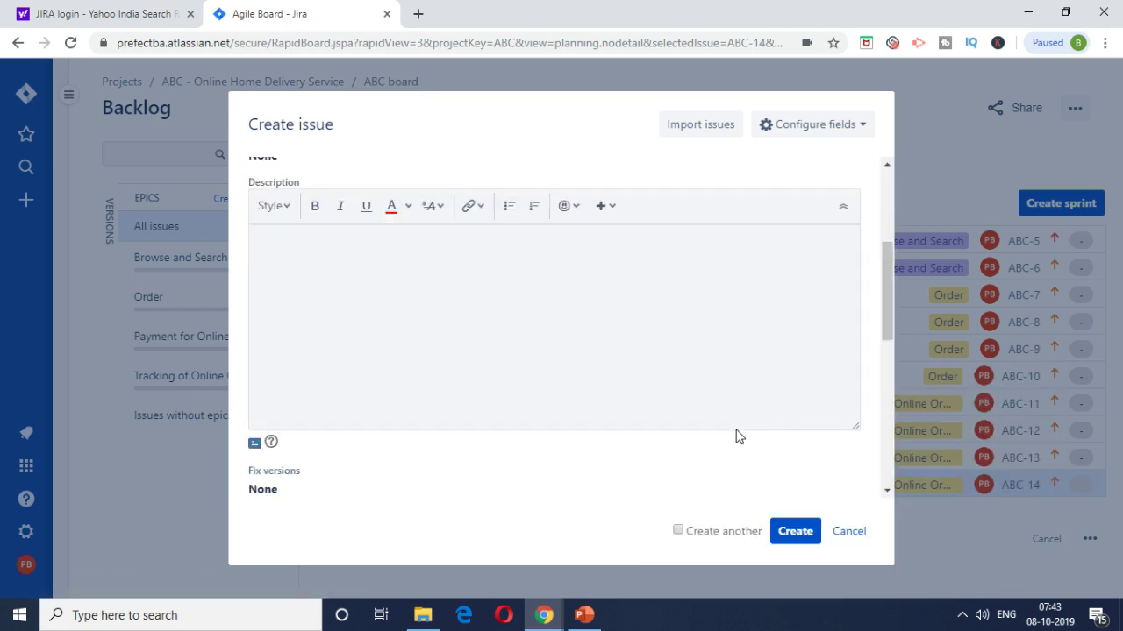
pyautogui.scroll(-10, 737, 436)
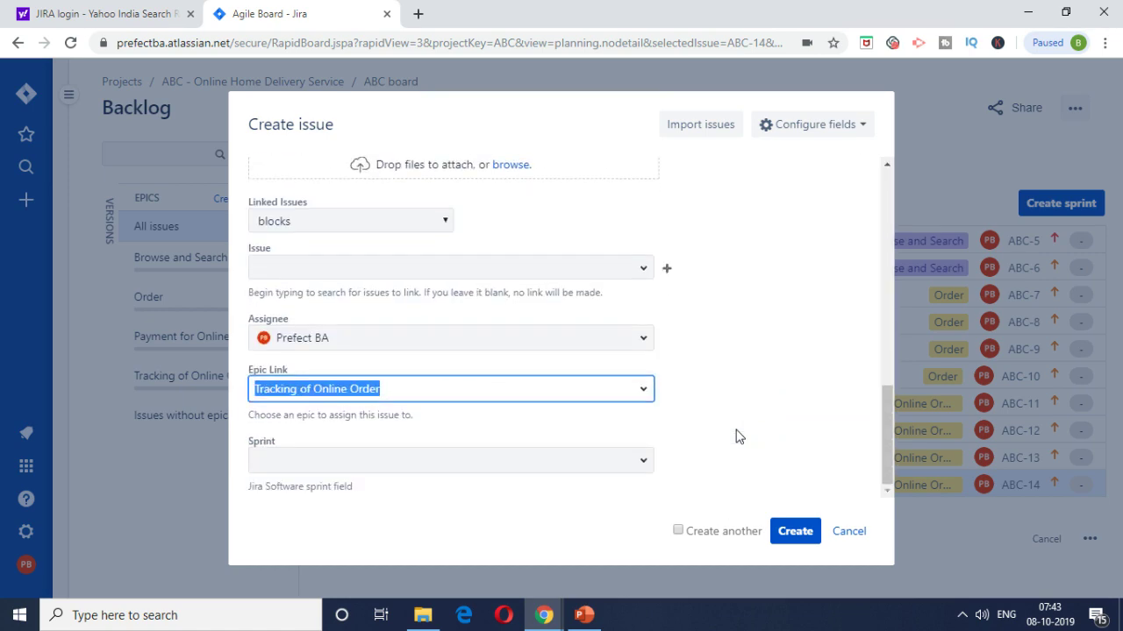
pyautogui.click(801, 537)
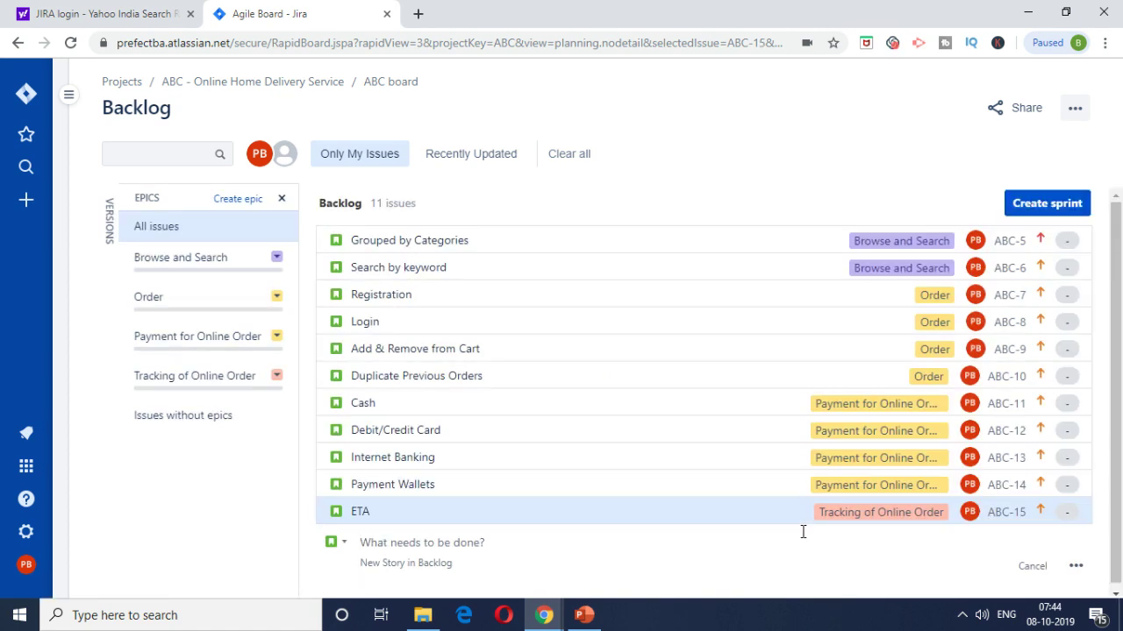
# Step: Copy "Support" from the Release 1 row of the PowerPoint story map into a new Jira backlog story
pyautogui.scroll(-2, 699, 400)
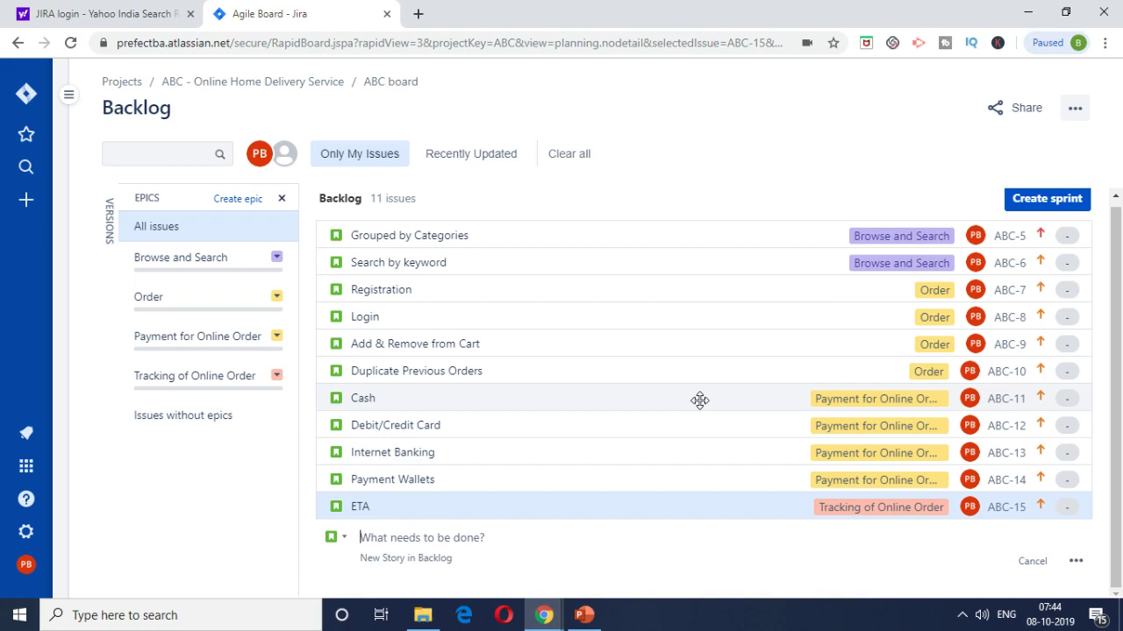
pyautogui.hotkey('alt', 'Tab')
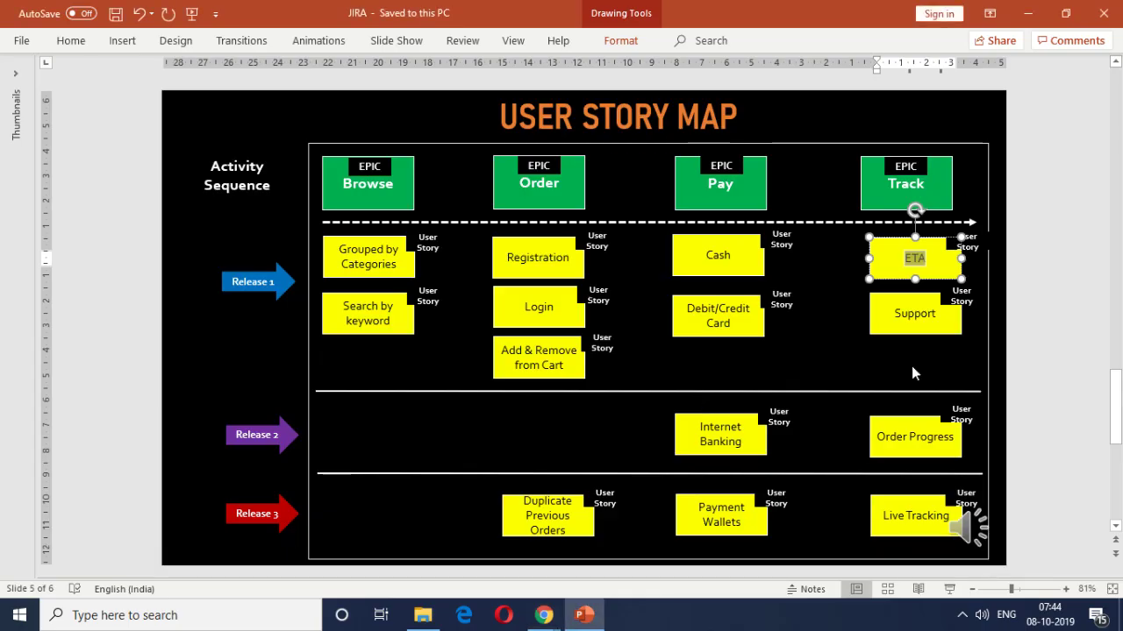
pyautogui.doubleClick(909, 319)
pyautogui.hotkey('ctrl', 'c')
pyautogui.hotkey('alt', 'Tab')
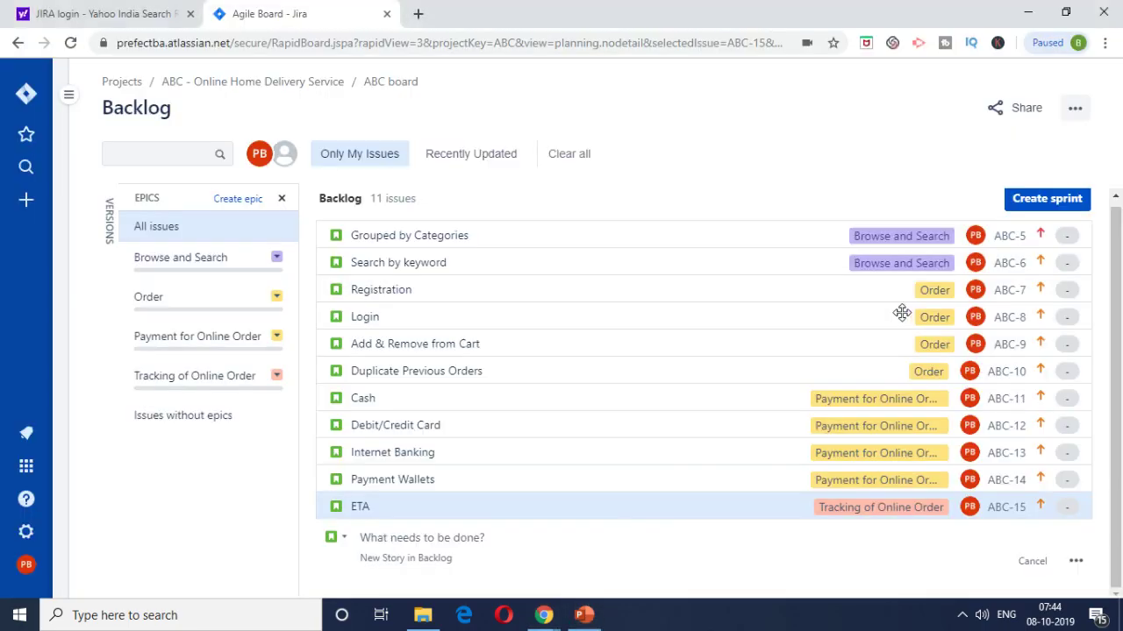
pyautogui.hotkey('ctrl', 'v')
# Step: Set the Support story's epic link to Tracking of Online Order in the full creation form and create the issue
pyautogui.click(1076, 560)
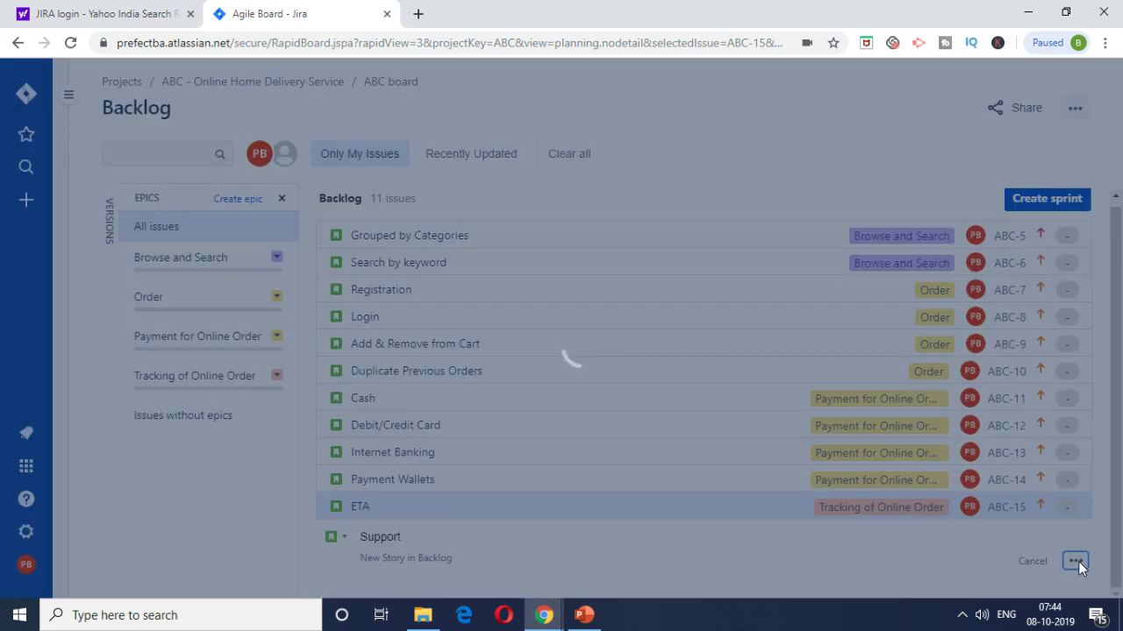
pyautogui.scroll(-10, 611, 321)
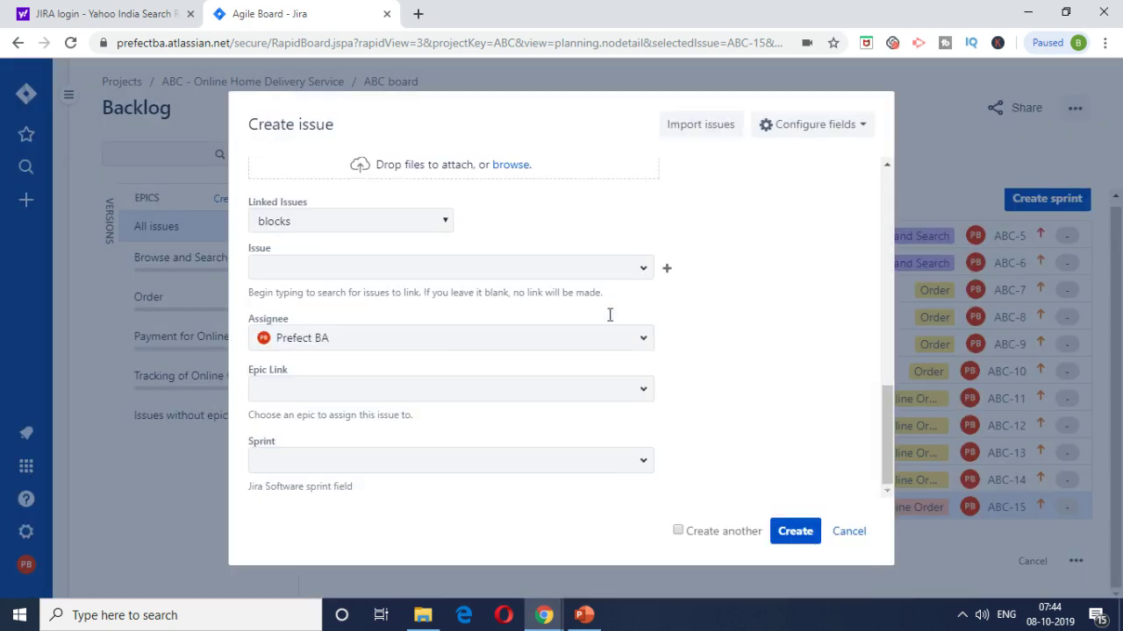
pyautogui.click(639, 392)
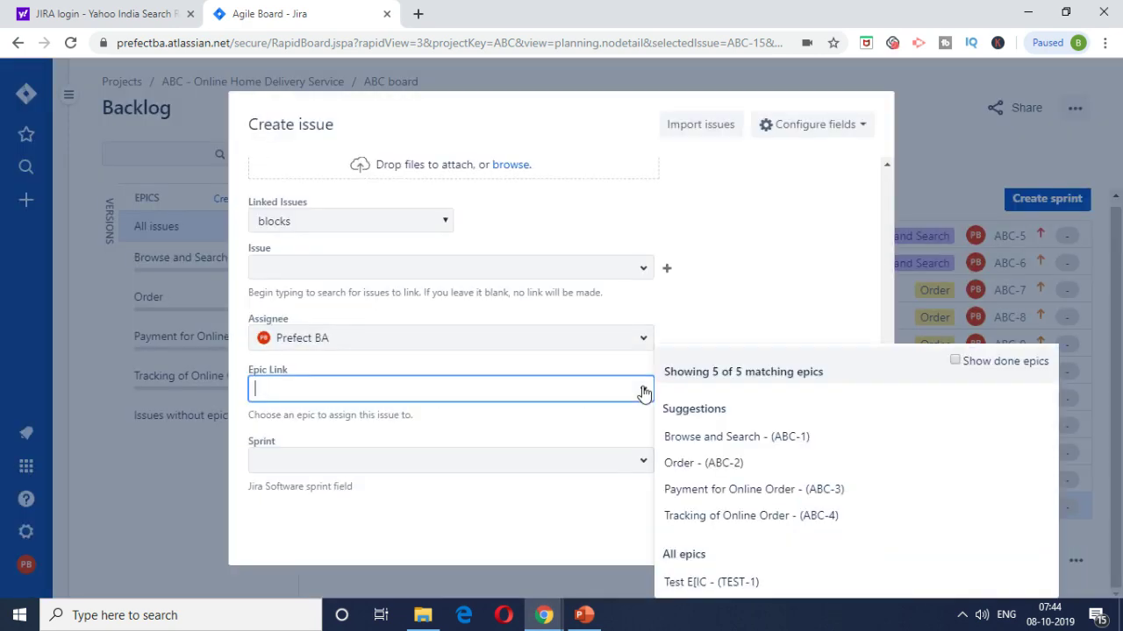
pyautogui.click(763, 516)
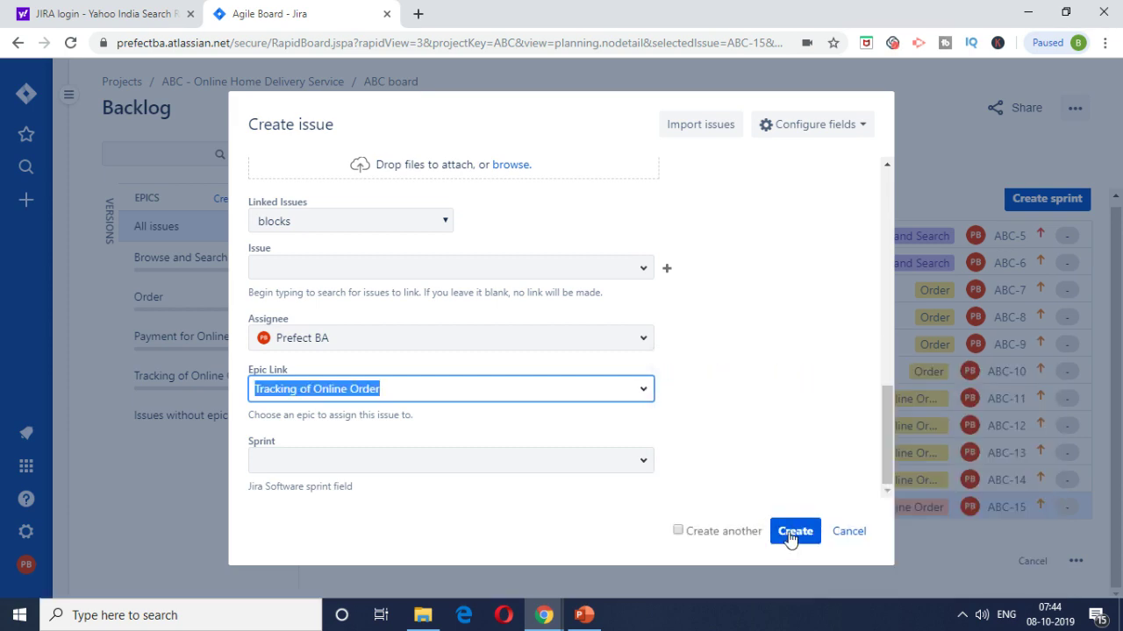
pyautogui.click(794, 533)
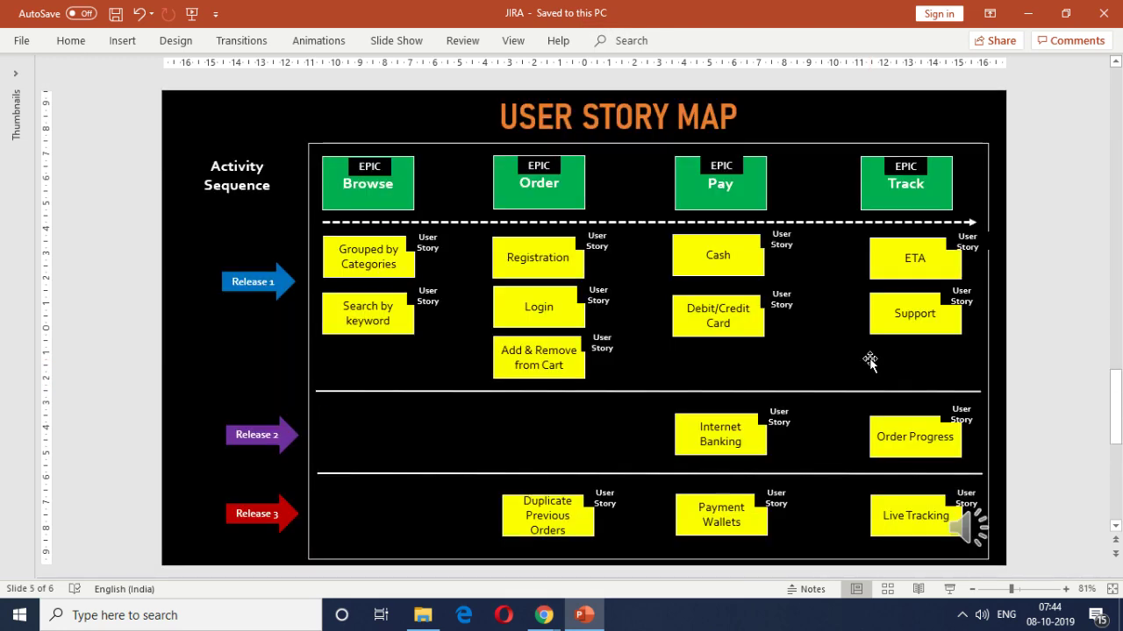
# Step: Copy "Order Progress" from the Release 2 row of the PowerPoint story map into a new Jira backlog story
pyautogui.tripleClick(903, 440)
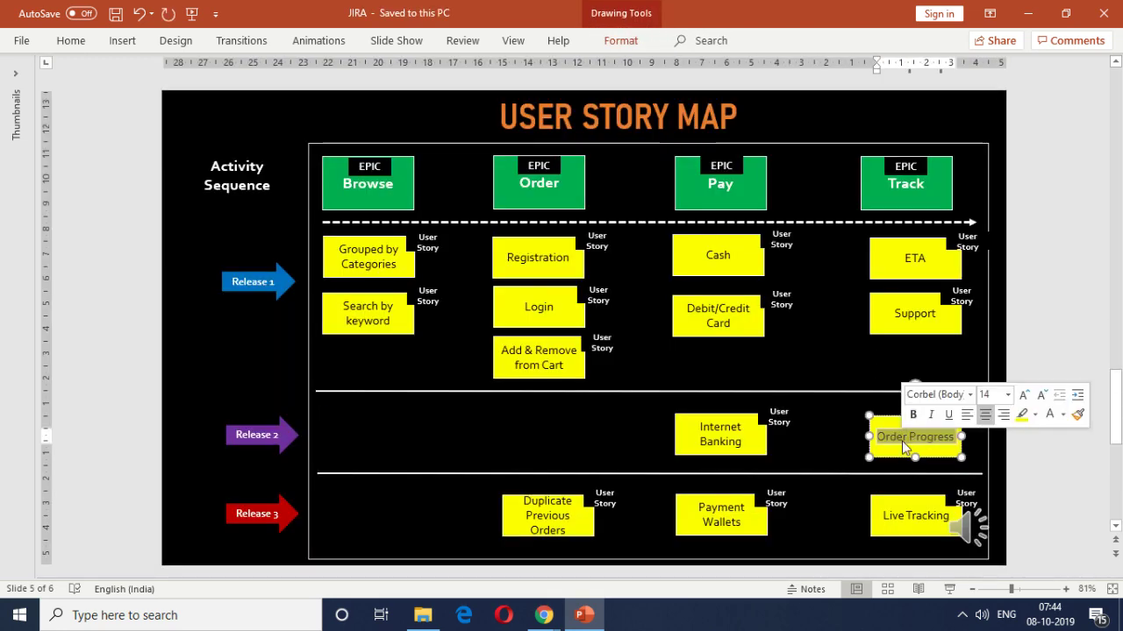
pyautogui.hotkey('ctrl', 'c')
pyautogui.hotkey('alt', 'Tab')
pyautogui.hotkey('ctrl', 'v')
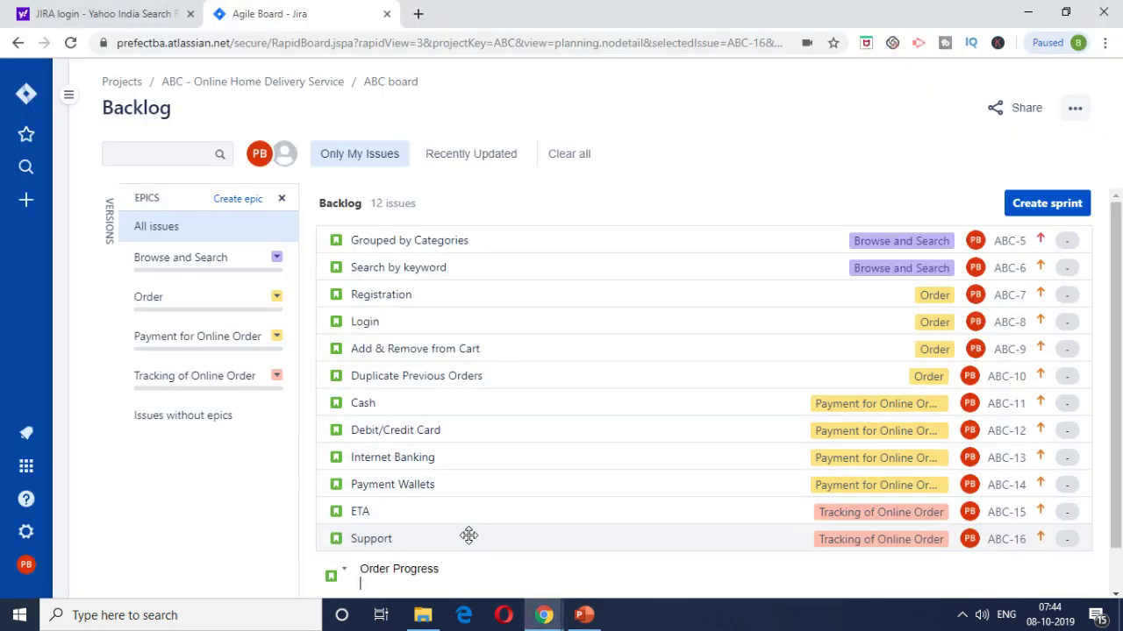
# Step: Set the Order Progress story's epic link to Tracking of Online Order in the full creation form and create the issue
pyautogui.moveTo(1116, 516); pyautogui.dragTo(1115, 566)
pyautogui.click(1078, 565)
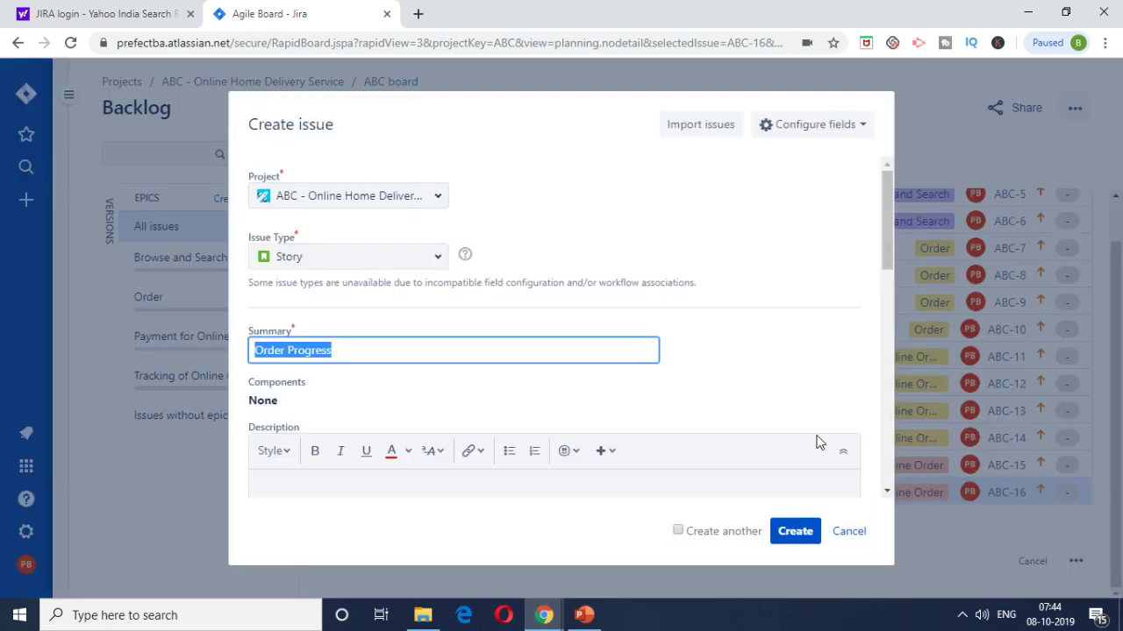
pyautogui.moveTo(881, 248); pyautogui.dragTo(866, 496)
pyautogui.click(479, 389)
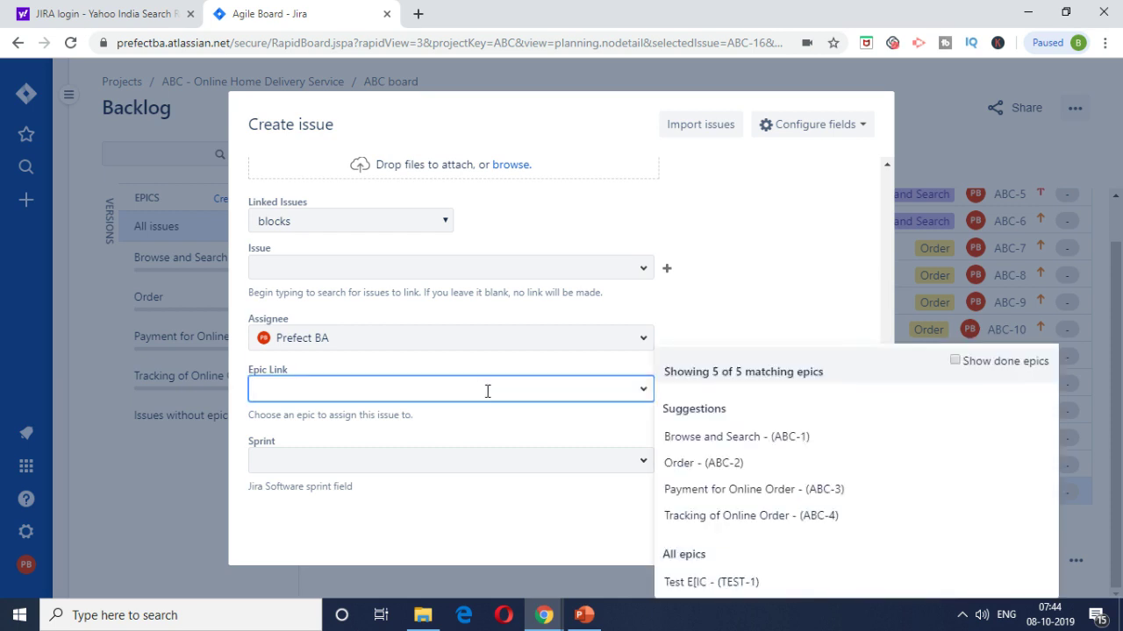
pyautogui.click(716, 516)
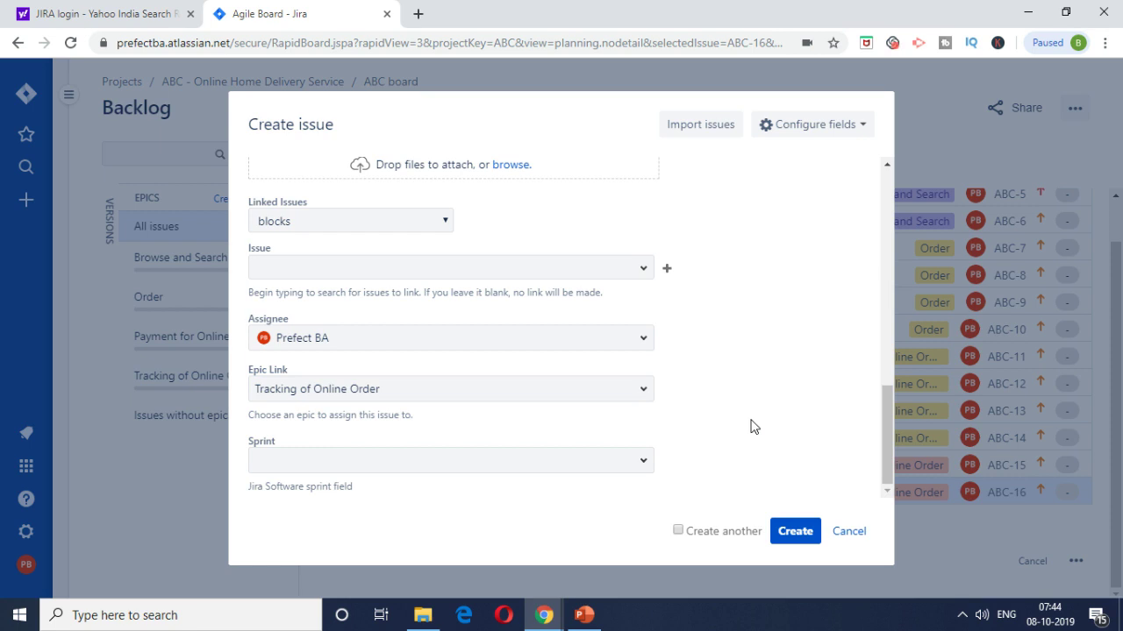
pyautogui.click(797, 534)
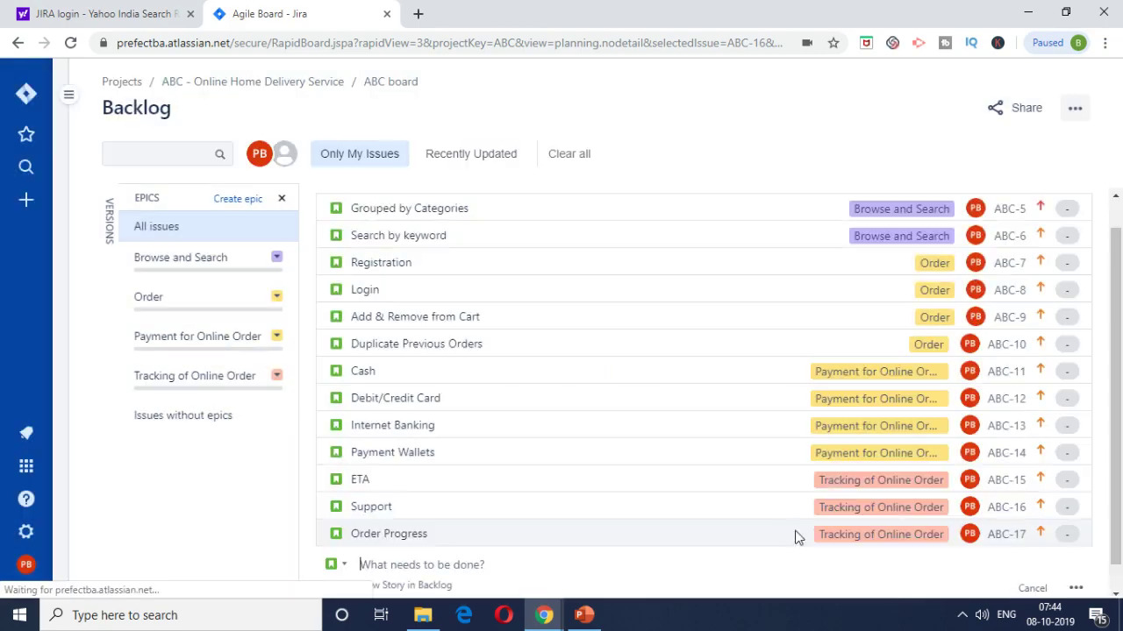
# Step: Copy "Live Tracking" from the Release 3 row of the PowerPoint story map into a new Jira backlog story
pyautogui.hotkey('alt', 'Tab')
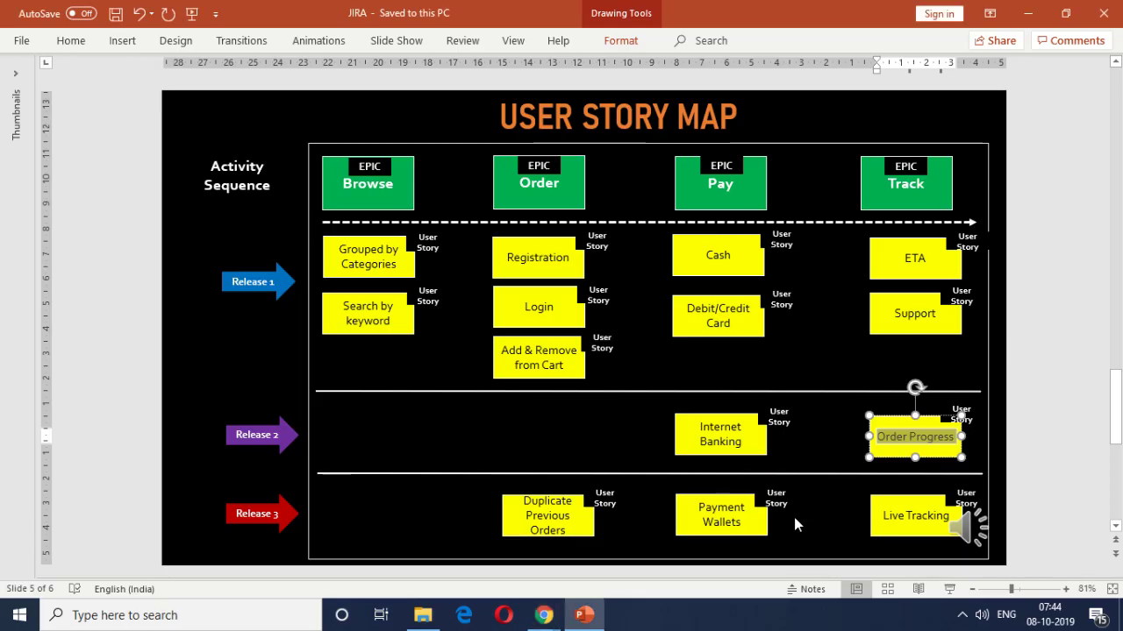
pyautogui.click(884, 517)
pyautogui.moveTo(884, 519); pyautogui.dragTo(936, 519)
pyautogui.hotkey('ctrl', 'c')
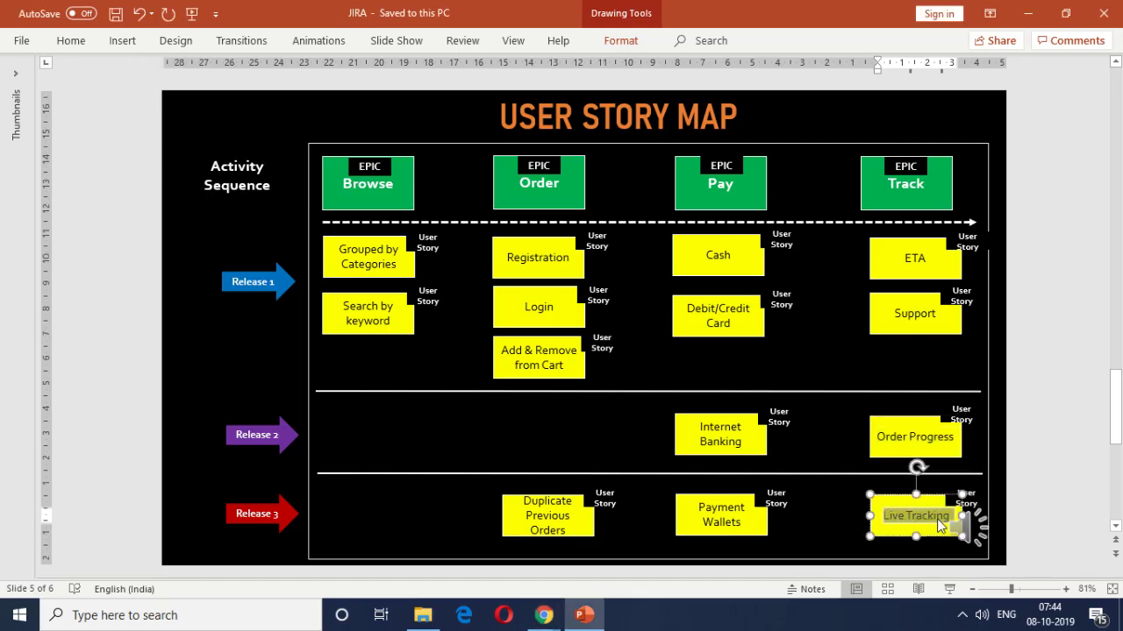
pyautogui.hotkey('alt', 'Tab')
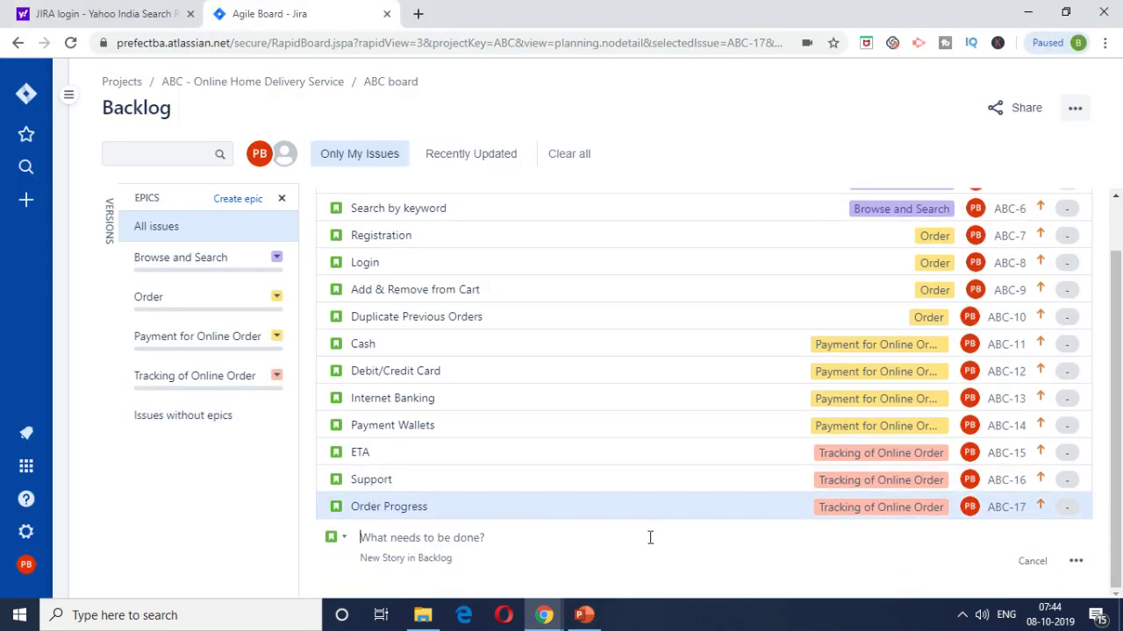
pyautogui.hotkey('ctrl', 'v')
# Step: Set the Live Tracking story's epic link to Tracking of Online Order in the full creation form and create the issue
pyautogui.click(1076, 577)
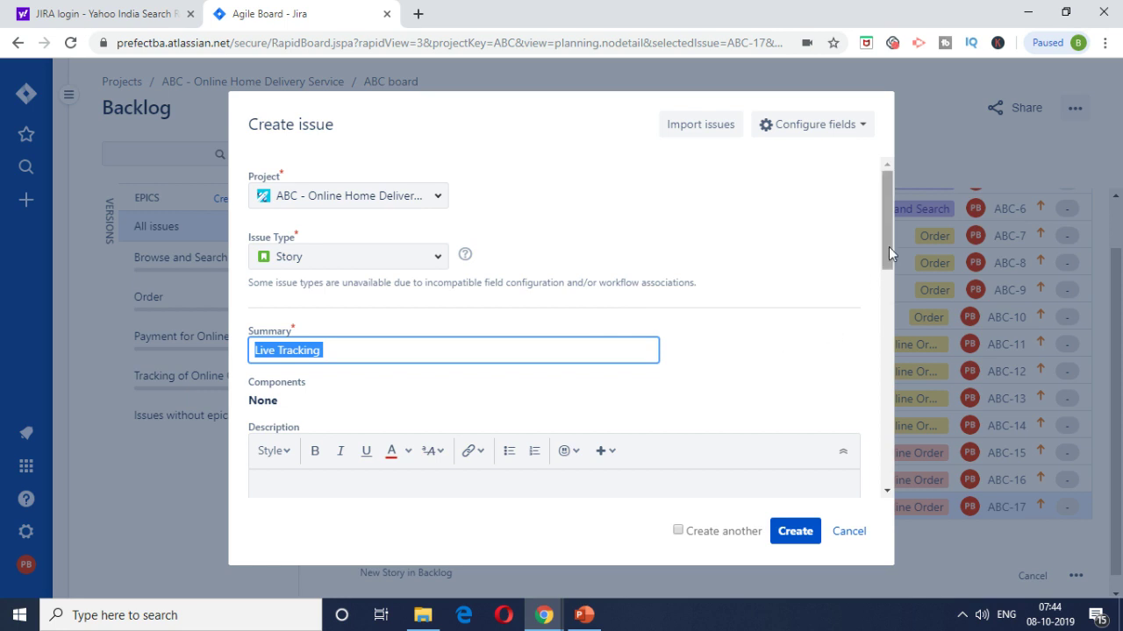
pyautogui.moveTo(888, 246); pyautogui.dragTo(872, 466)
pyautogui.click(591, 396)
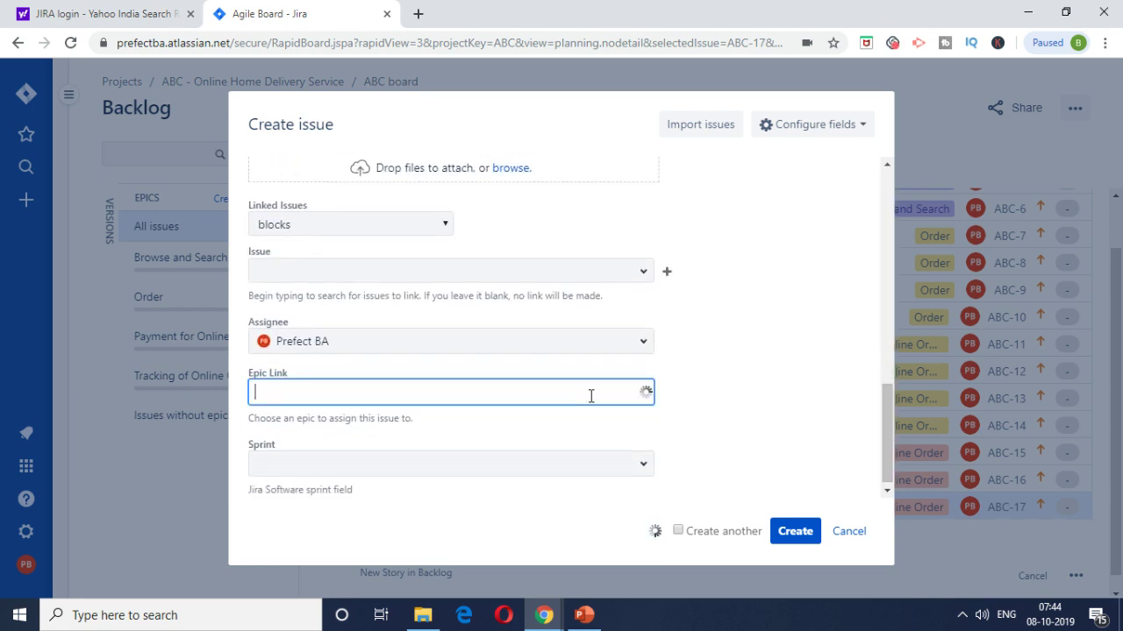
pyautogui.click(717, 524)
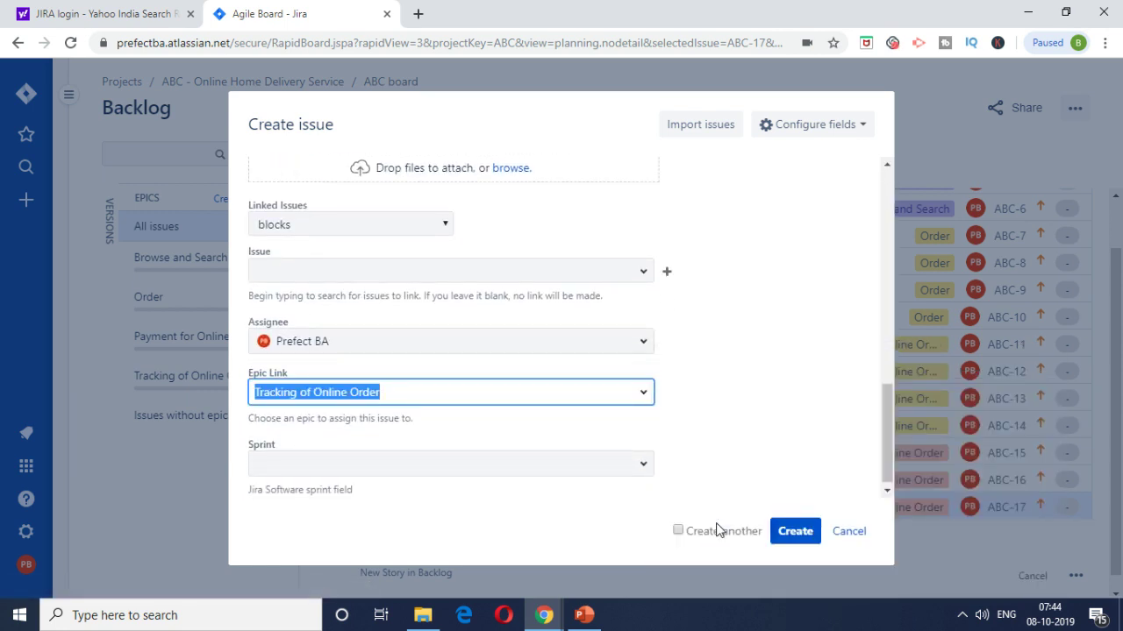
pyautogui.click(794, 532)
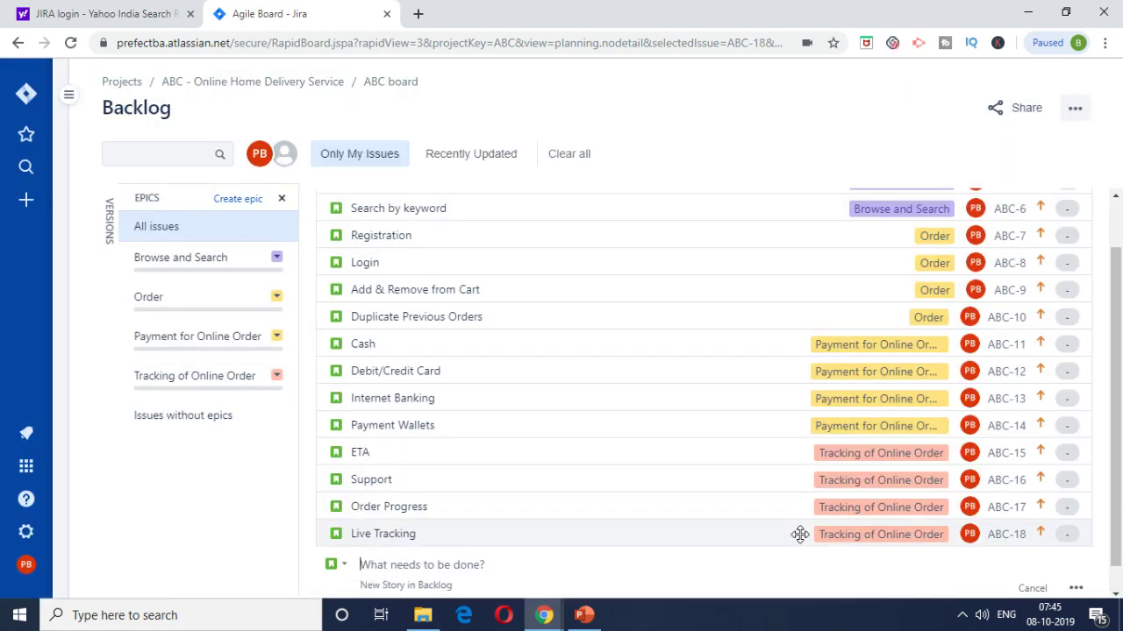
pyautogui.click(800, 534)
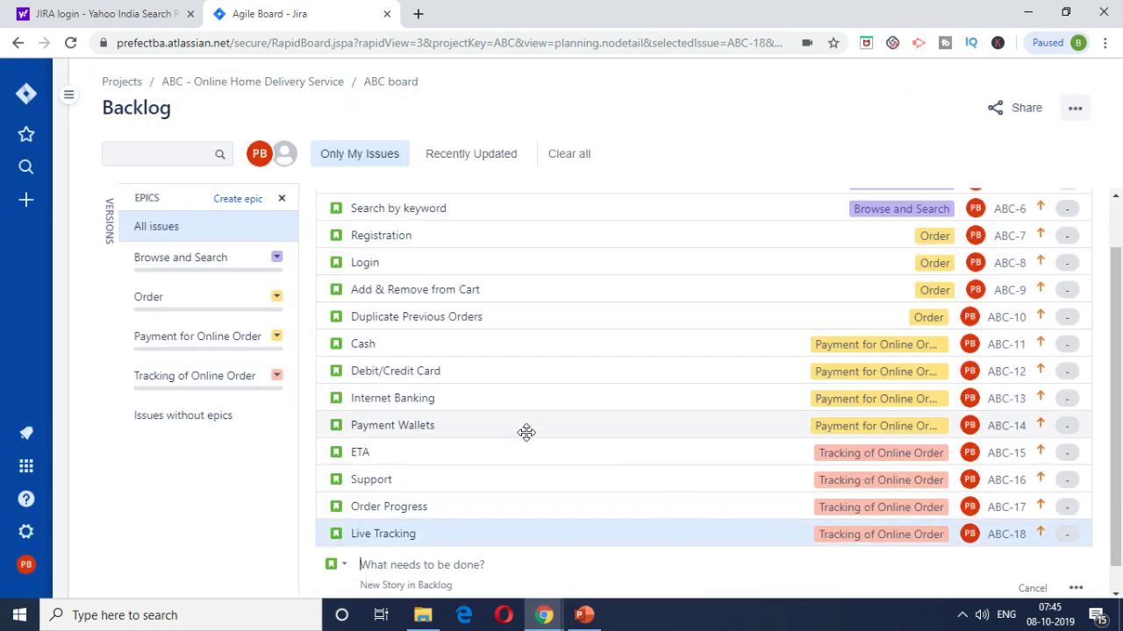
pyautogui.scroll(1, 526, 431)
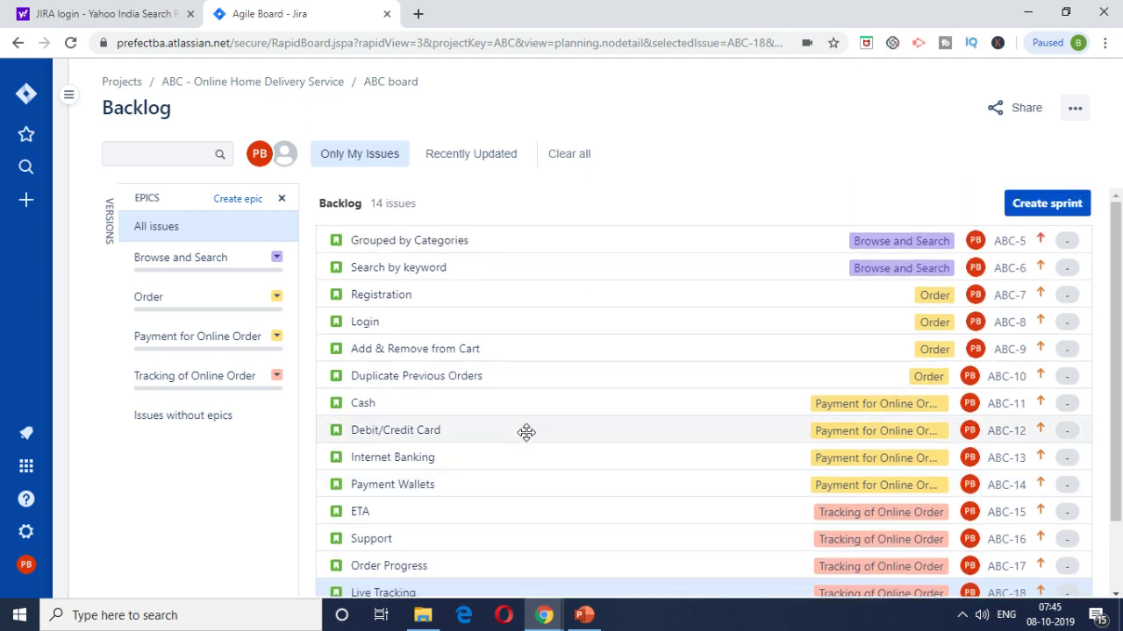
pyautogui.scroll(-1, 526, 431)
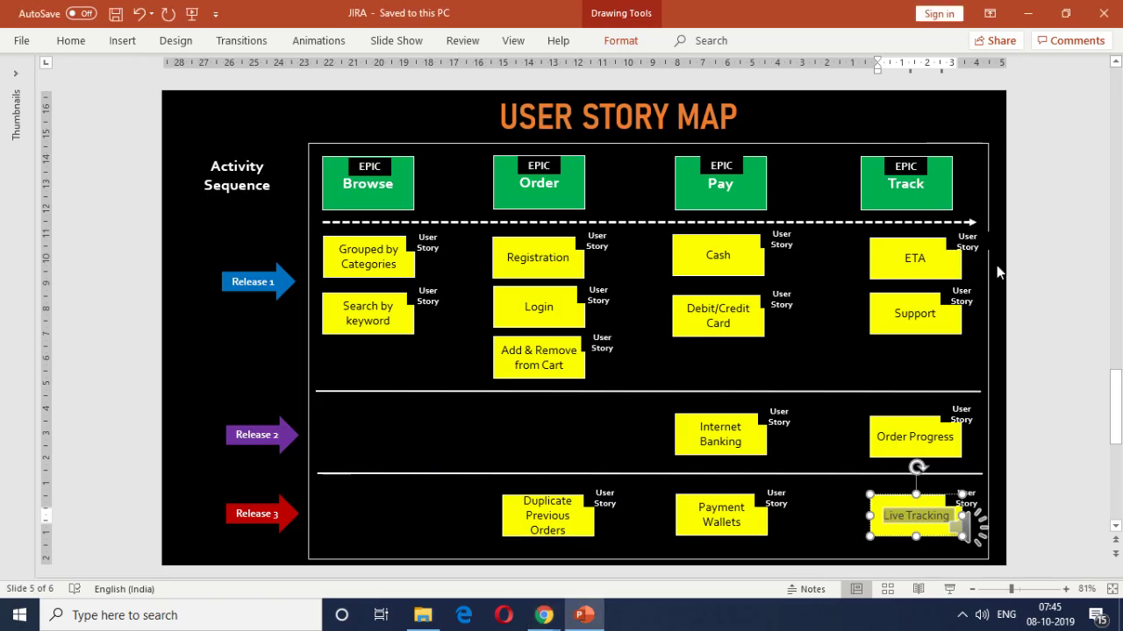
# Step: Return from the PowerPoint story map to the Jira backlog and change the Order epic's color to bright turquoise
pyautogui.click(1012, 274)
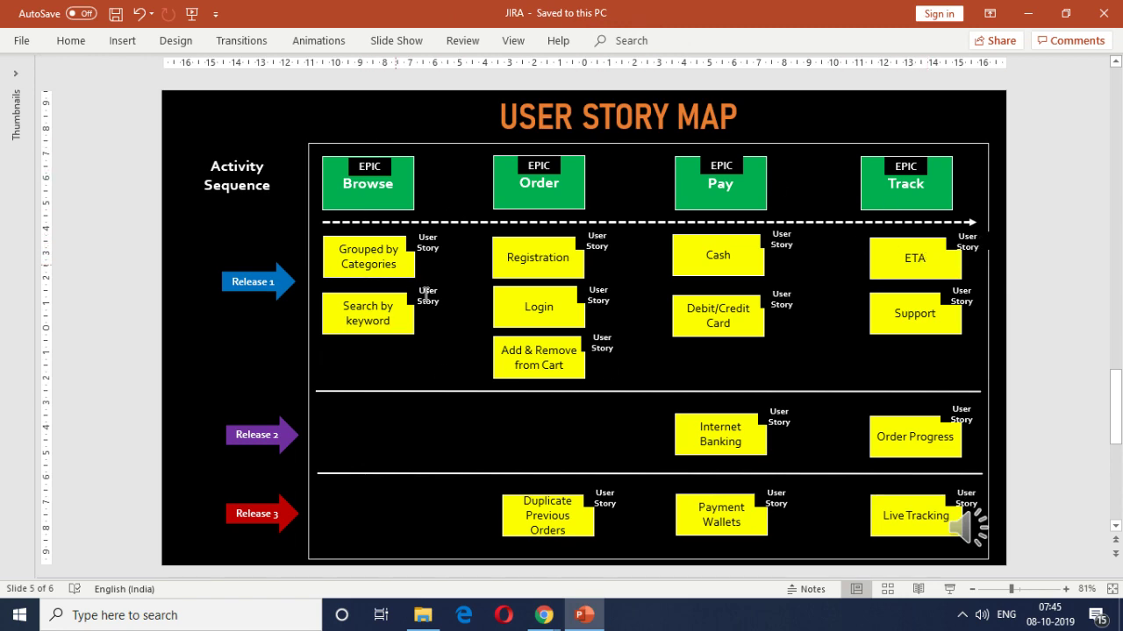
pyautogui.hotkey('alt', 'Tab')
pyautogui.click(277, 299)
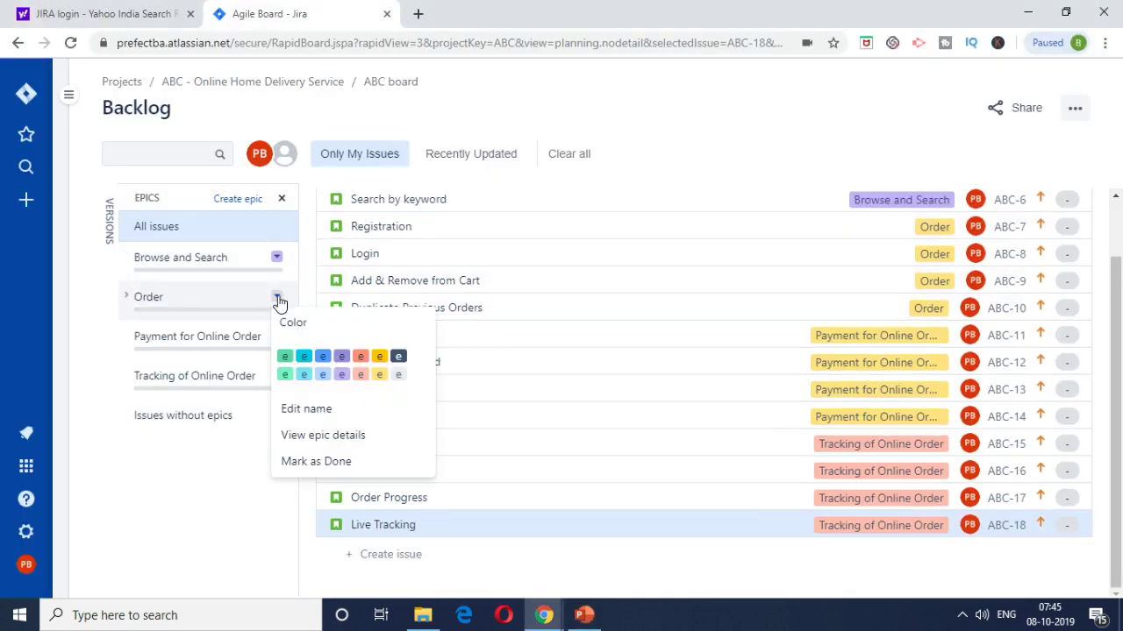
pyautogui.click(303, 359)
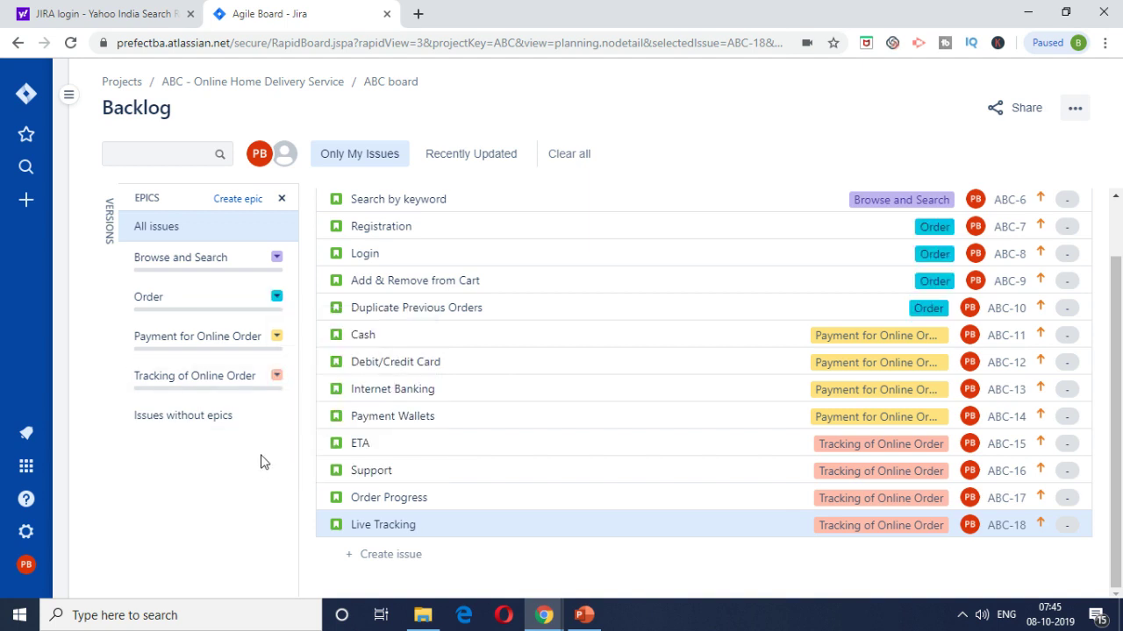
# Step: Check the backlog against the PowerPoint story map, then close the list of epics beside the backlog
pyautogui.scroll(2, 1121, 316)
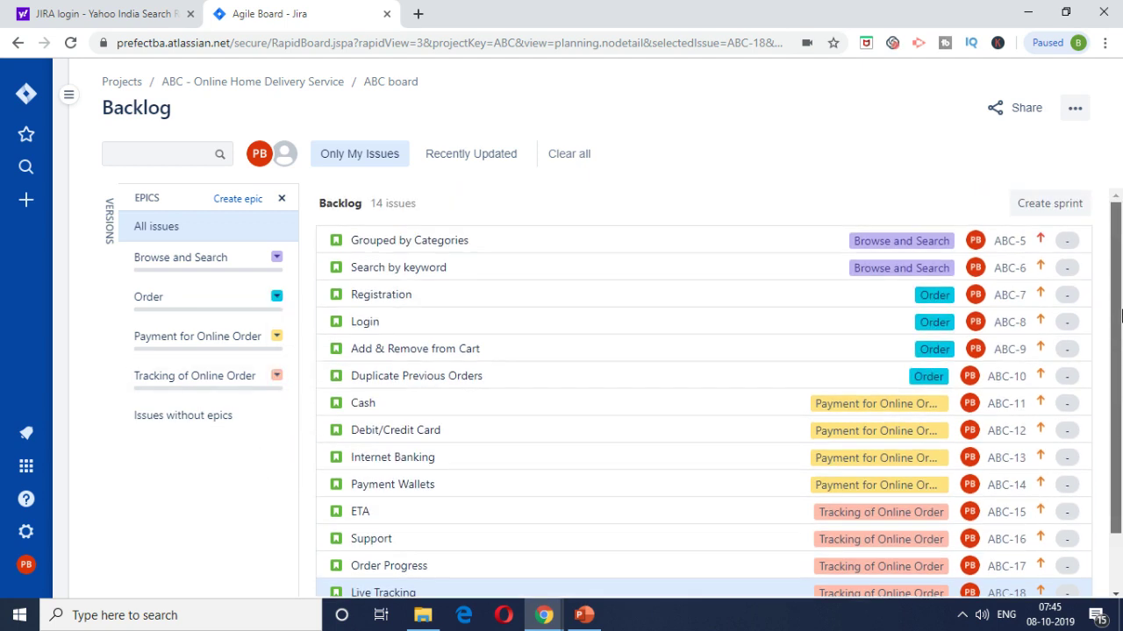
pyautogui.hotkey('alt', 'Tab')
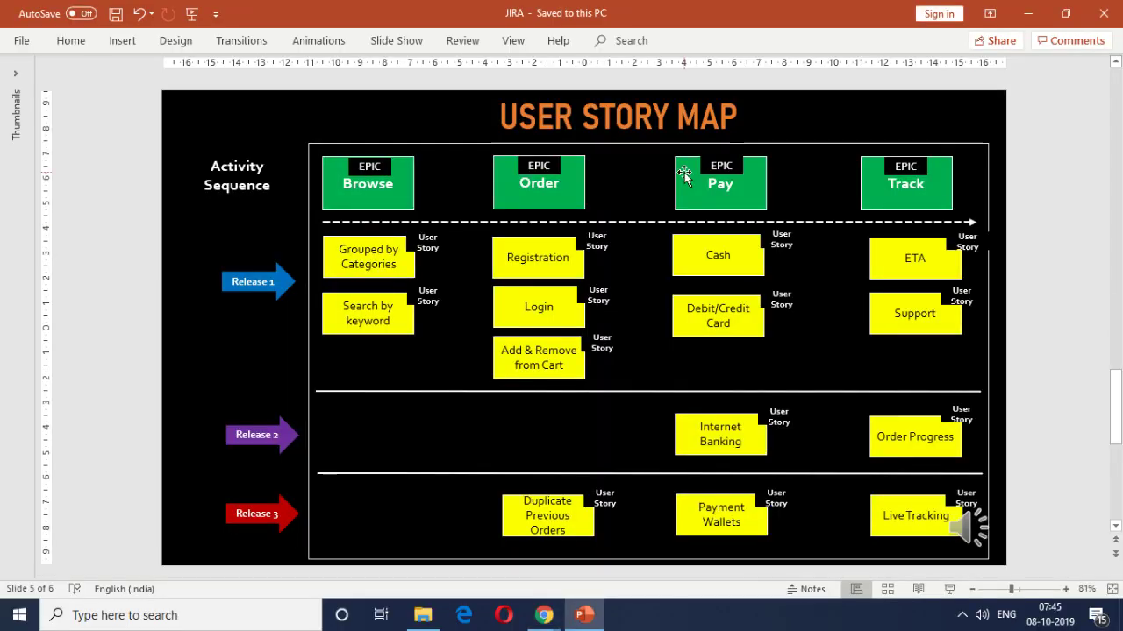
pyautogui.hotkey('alt', 'Tab')
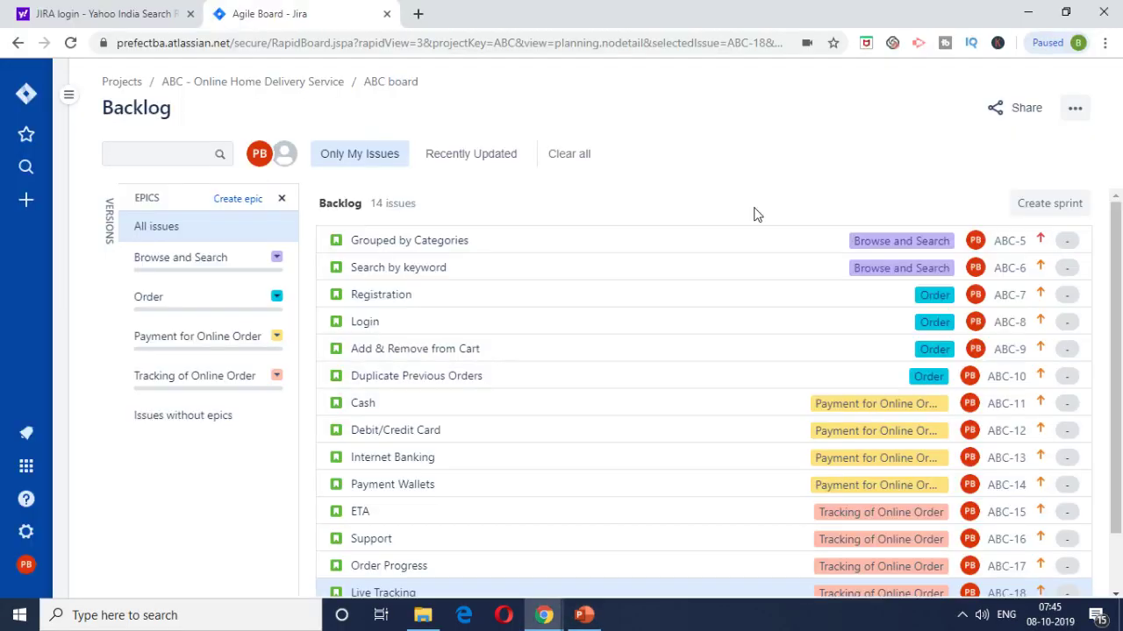
pyautogui.click(282, 200)
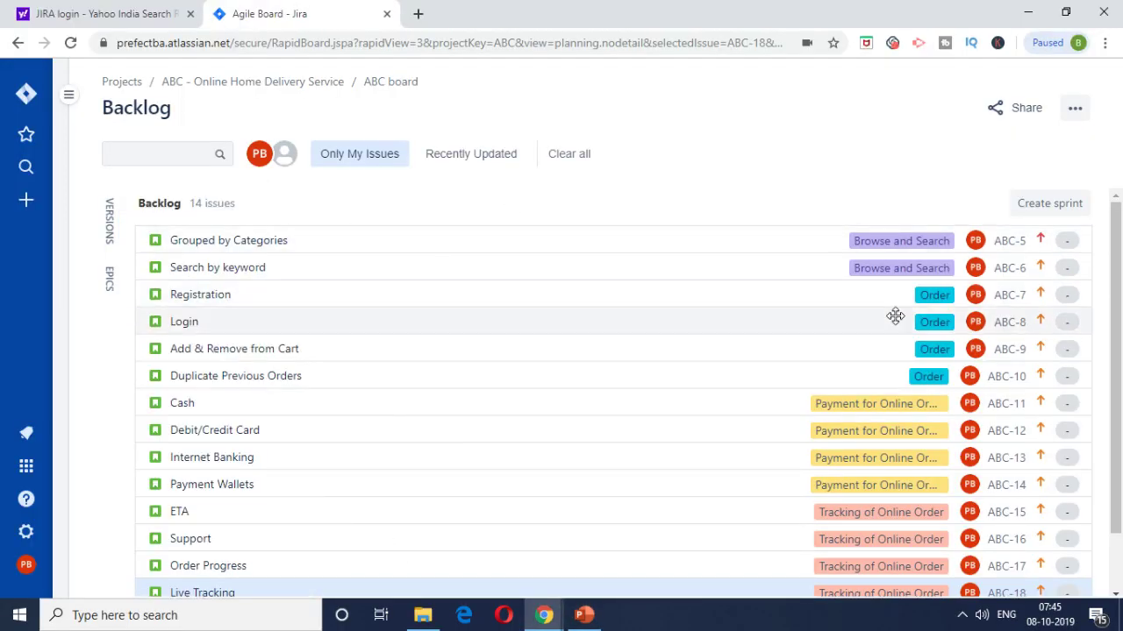
# Step: Review all backlog stories and their epic labels from Grouped by Categories to Live Tracking, comparing them with the PowerPoint user story map
pyautogui.scroll(-1, 1119, 311)
pyautogui.scroll(1, 1120, 313)
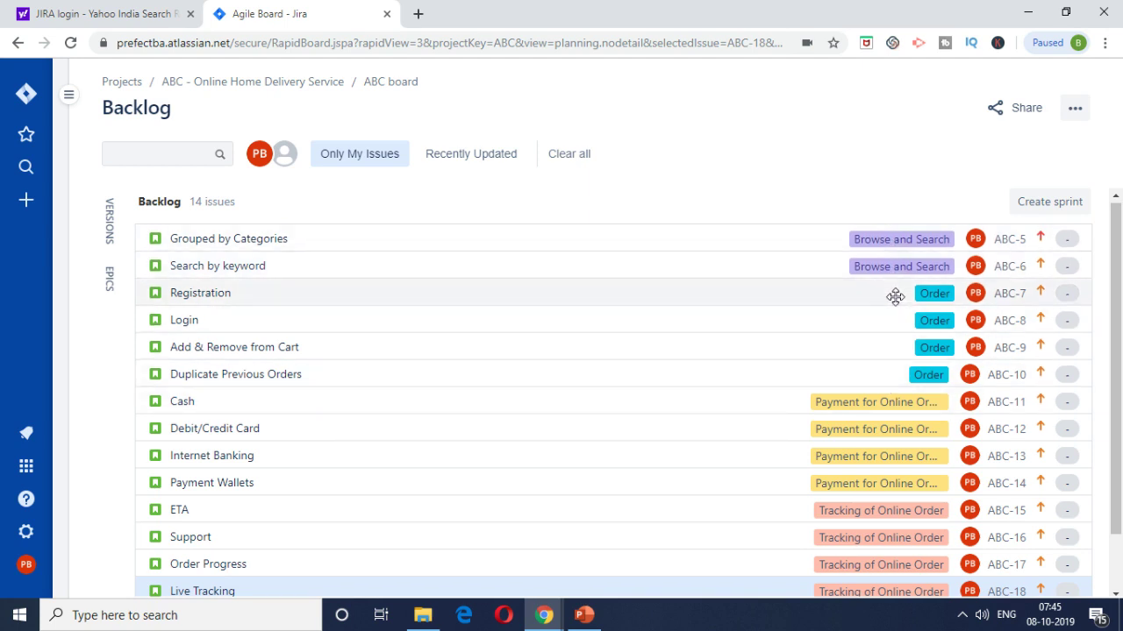
pyautogui.scroll(-2, 767, 349)
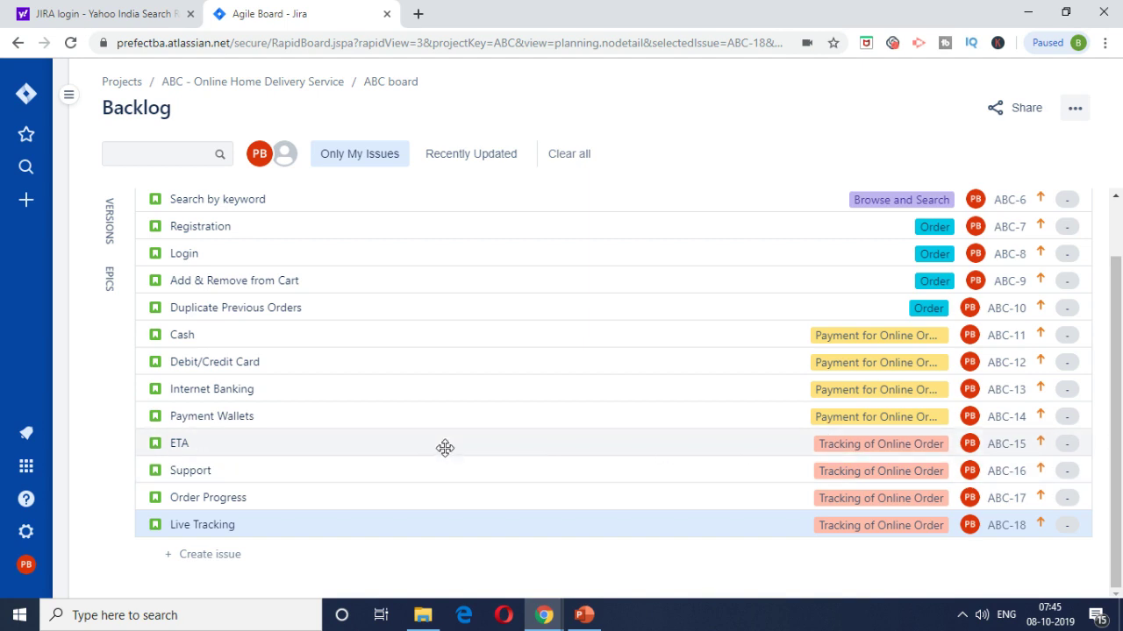
pyautogui.scroll(2, 444, 448)
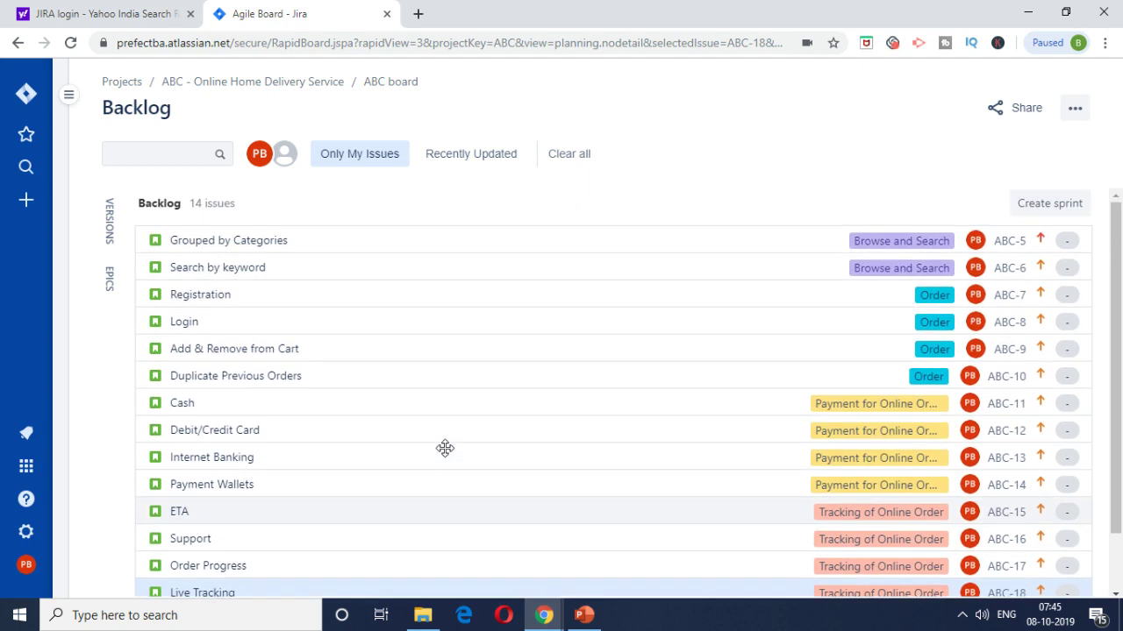
pyautogui.hotkey('alt', 'Tab')
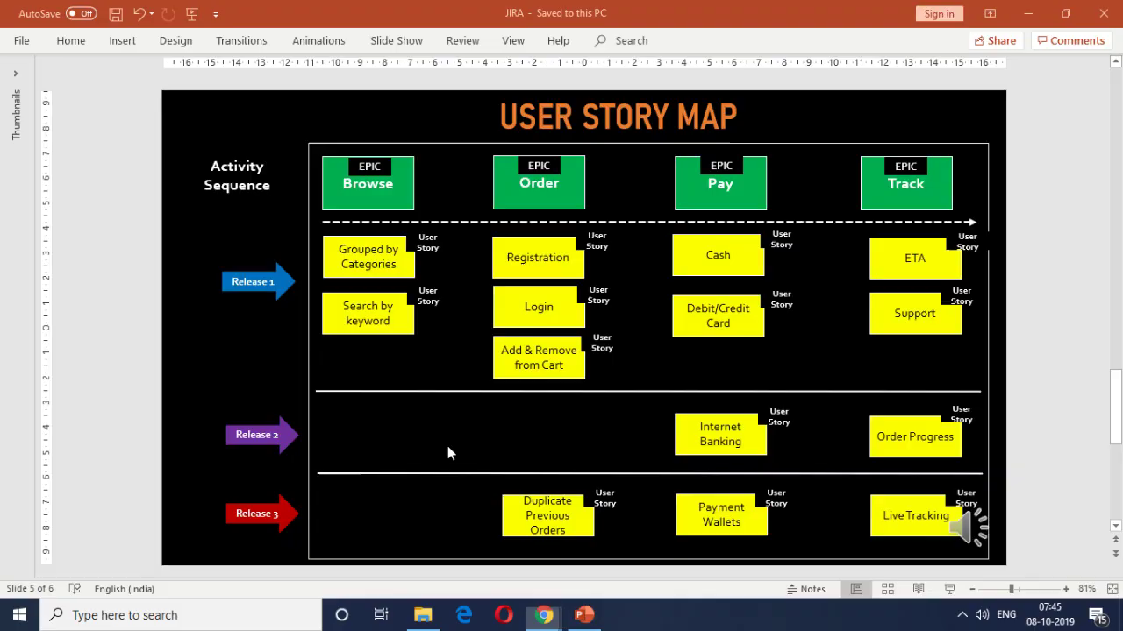
pyautogui.hotkey('alt', 'Tab')
pyautogui.scroll(-1, 662, 331)
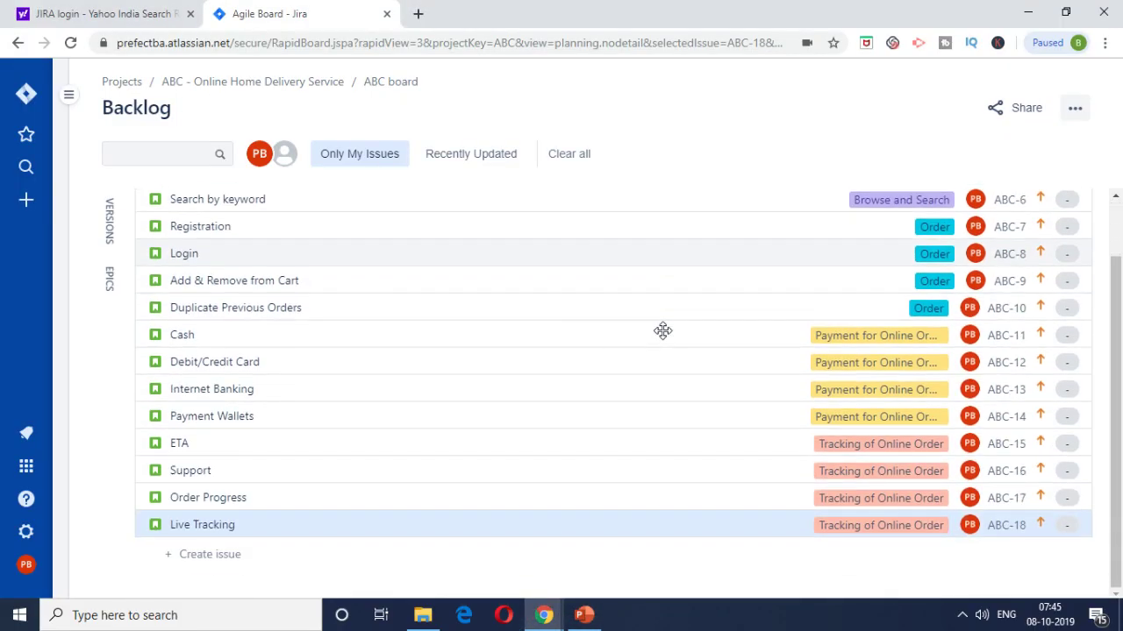
pyautogui.scroll(1, 662, 331)
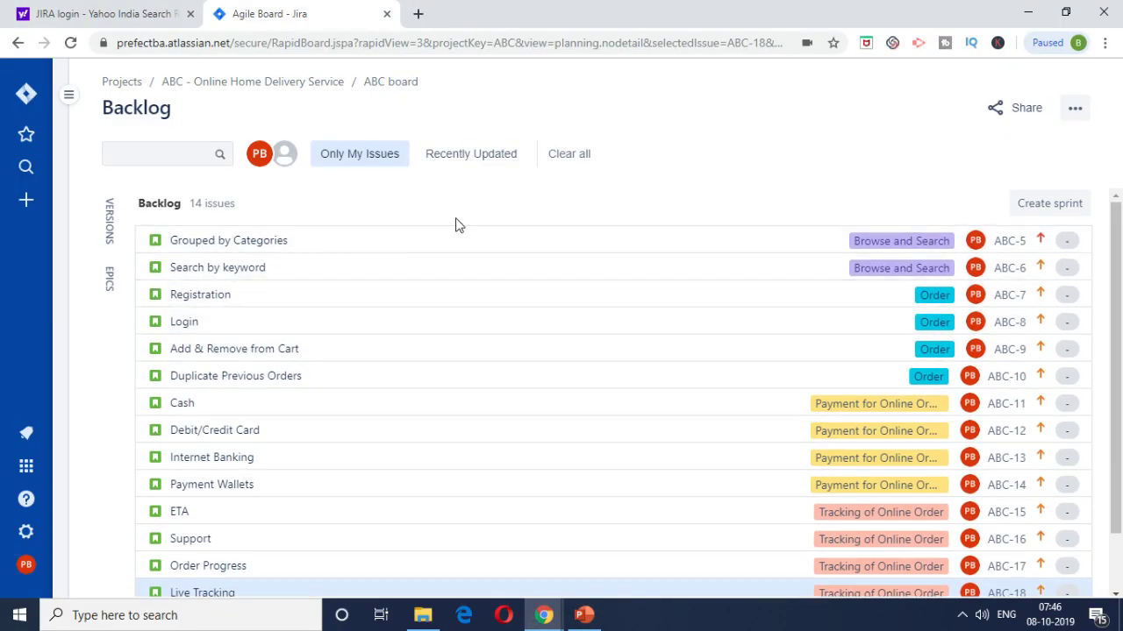
pyautogui.scroll(-1, 457, 225)
pyautogui.scroll(1, 455, 225)
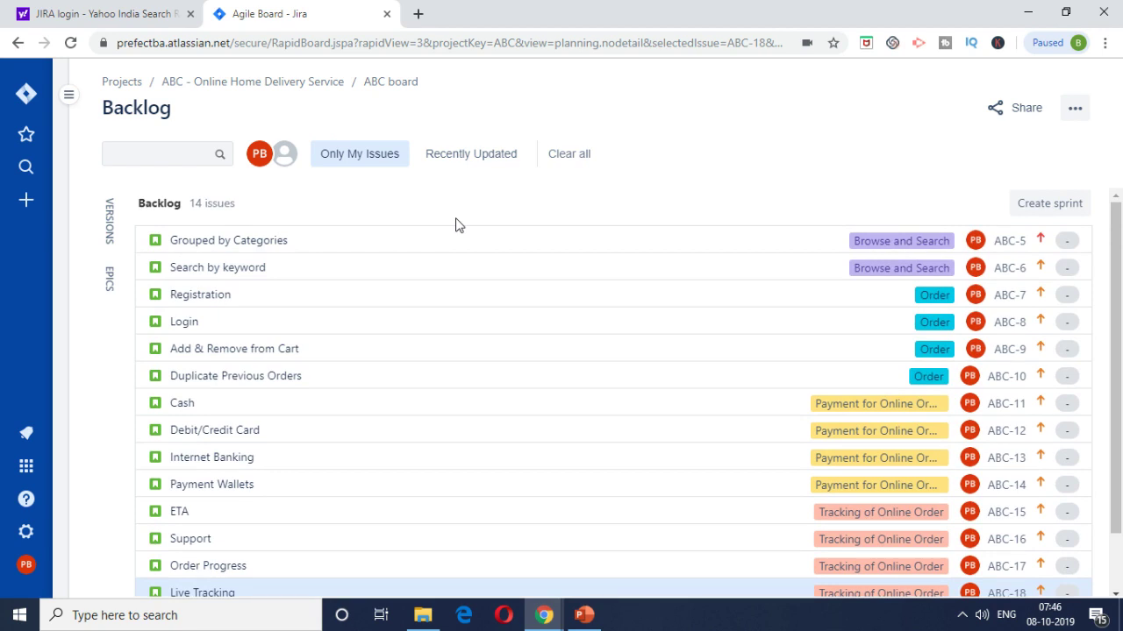